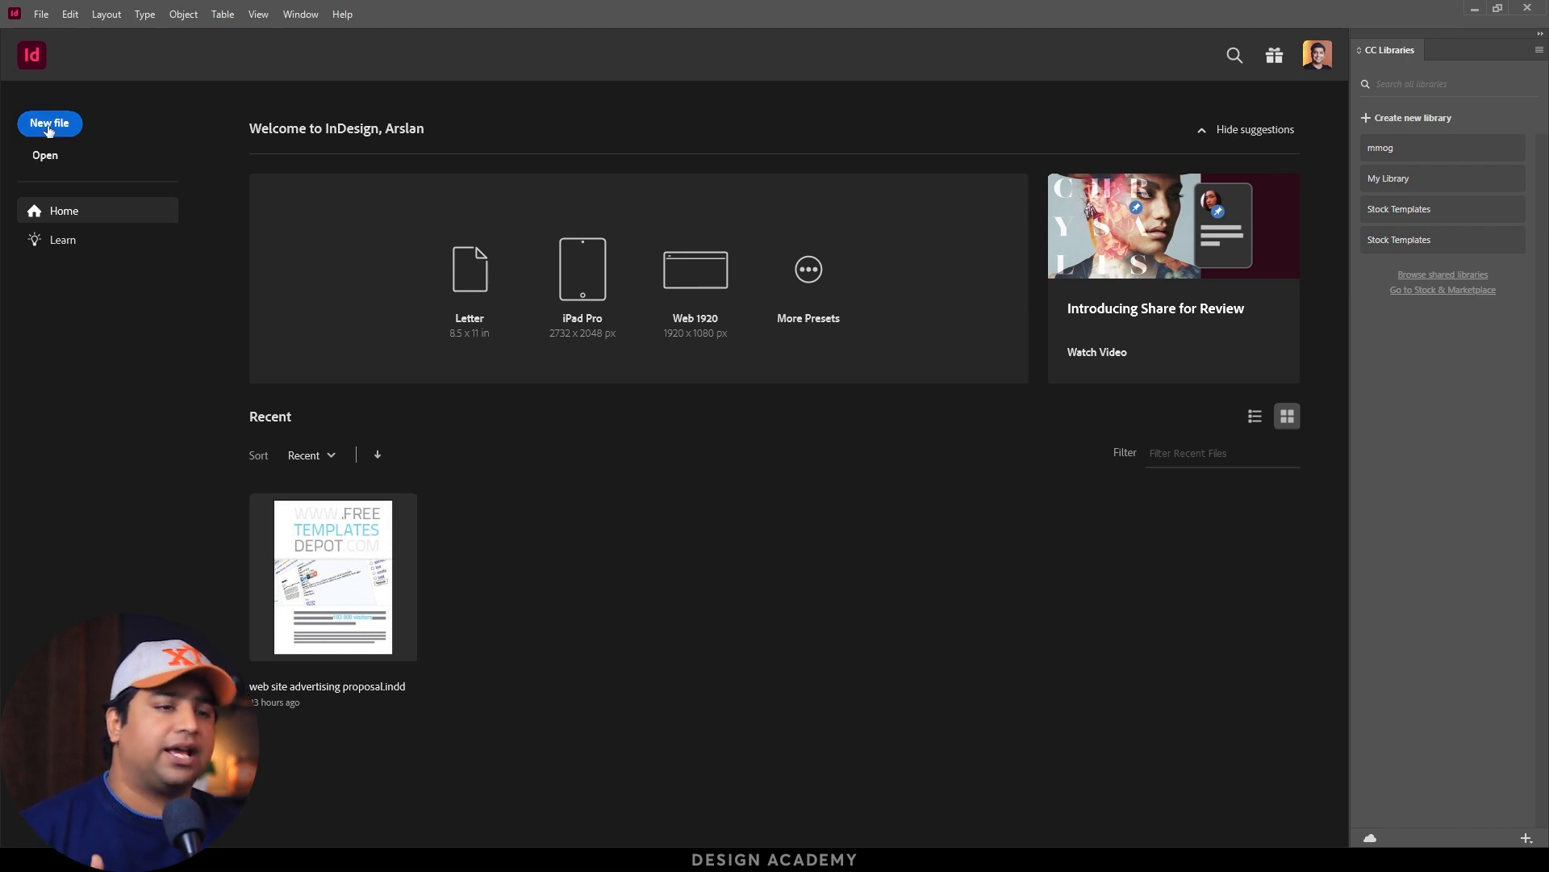
Step: Open the setup dialog for creating a new document
{"action": "left_click", "coordinate": [41, 14]}
{"action": "mouse_move", "coordinate": [81, 32]}
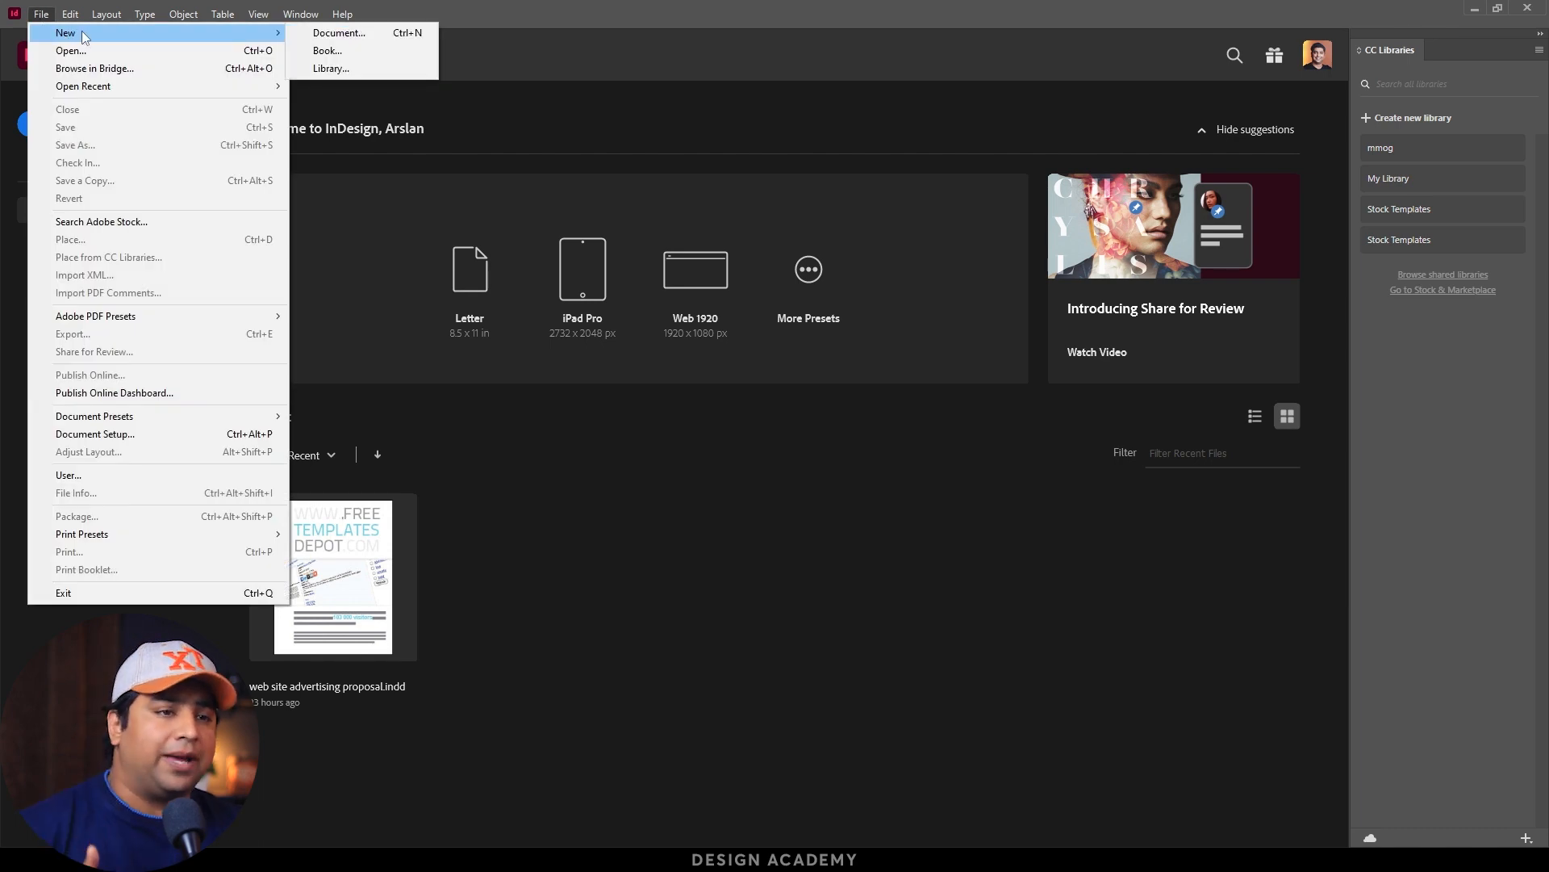
{"action": "left_click", "coordinate": [344, 36]}
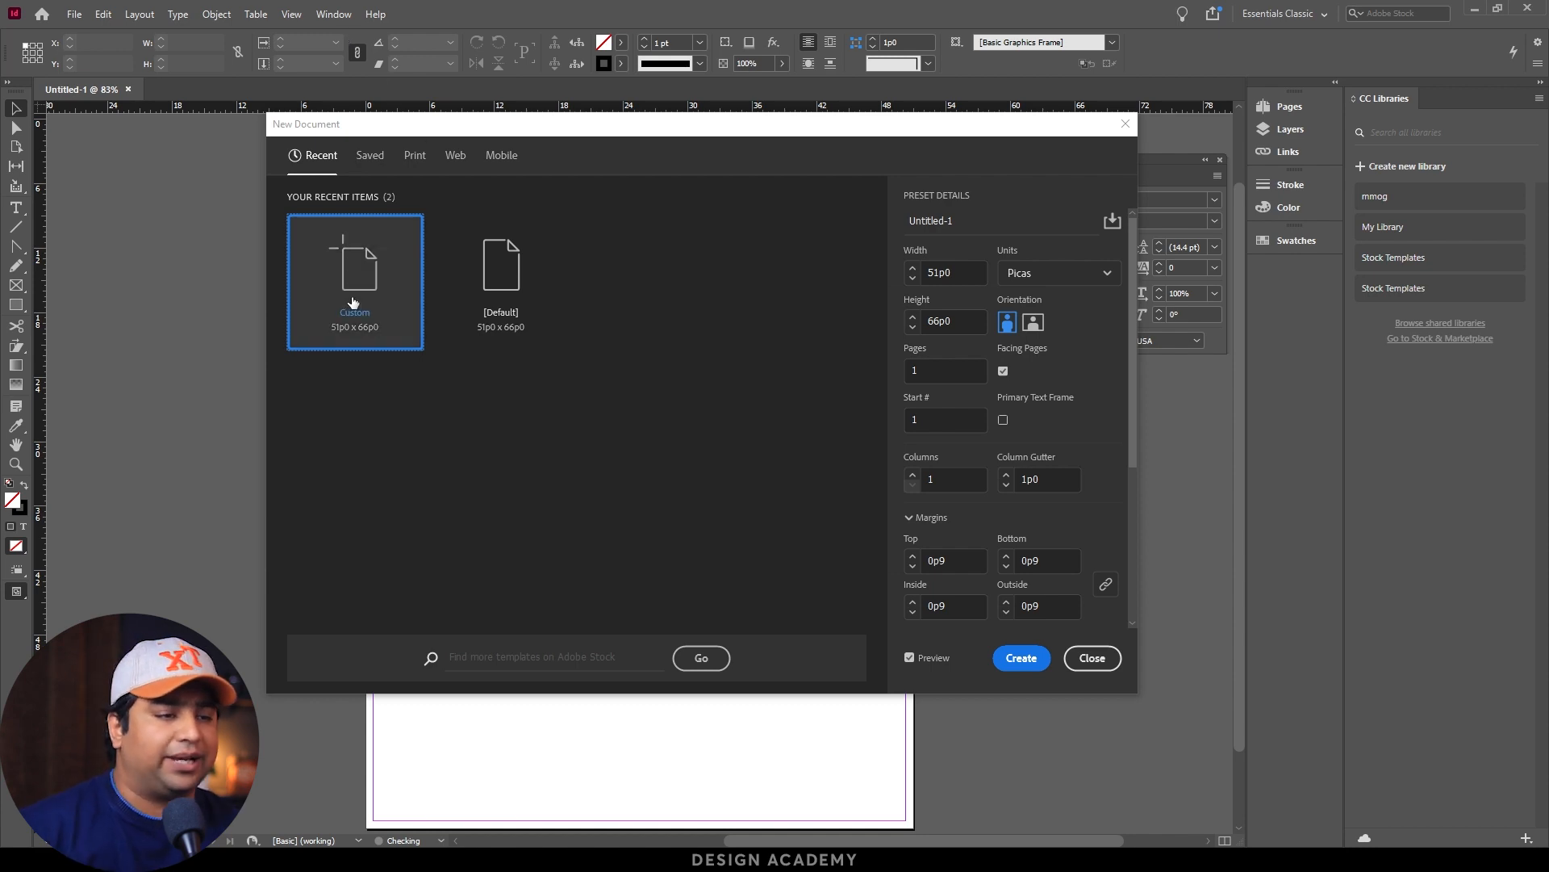
Step: Browse the saved, print, web and mobile document presets, including the full print list, and return to the saved default preset
{"action": "left_click", "coordinate": [376, 158]}
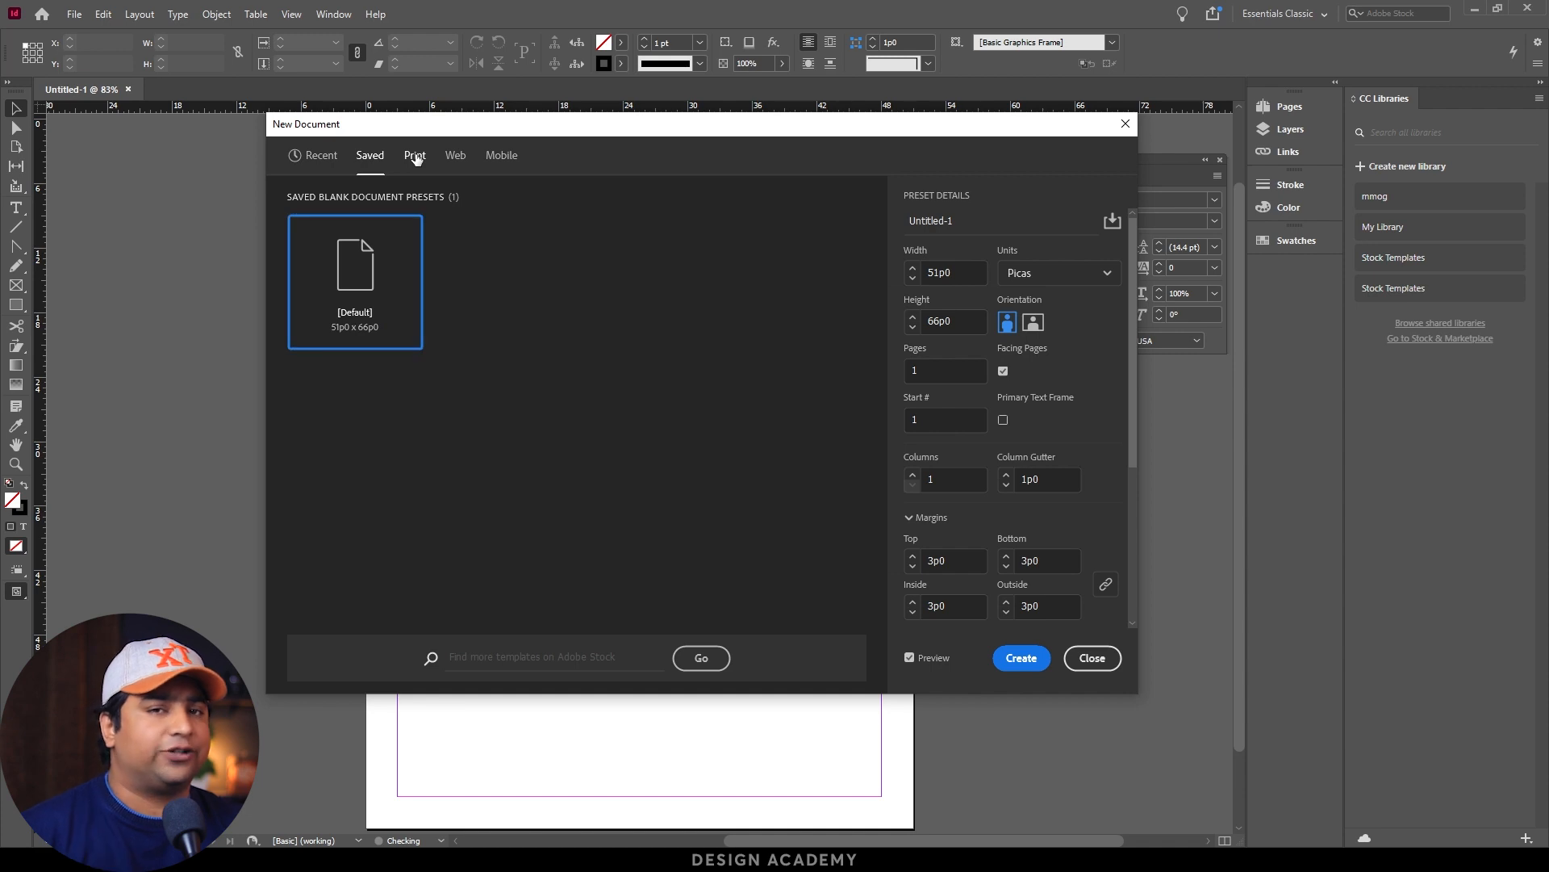
{"action": "left_click", "coordinate": [415, 156]}
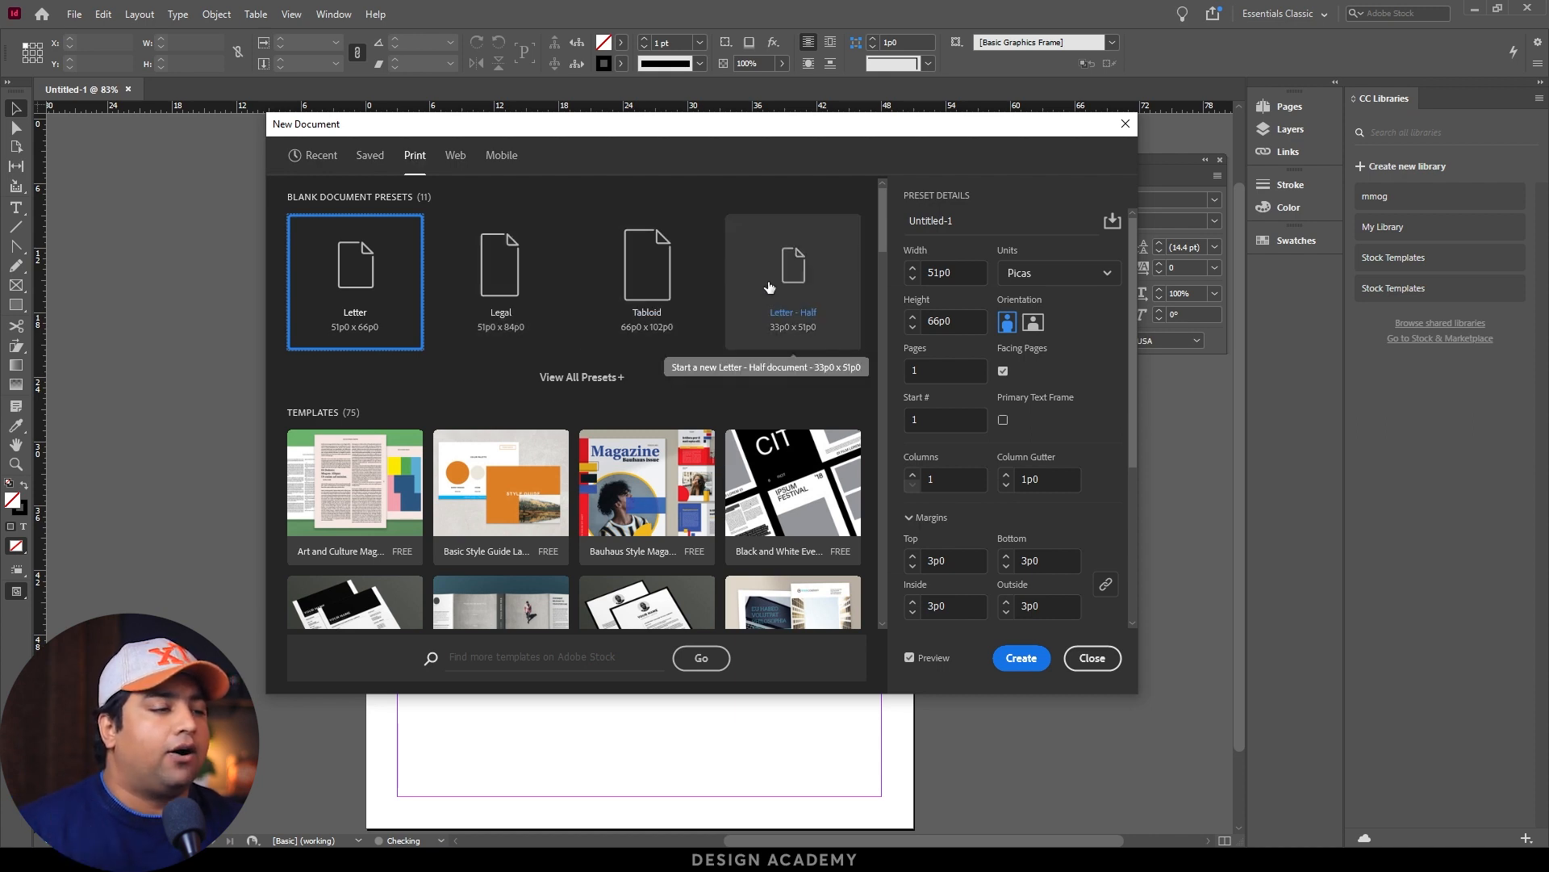
{"action": "left_click", "coordinate": [560, 377]}
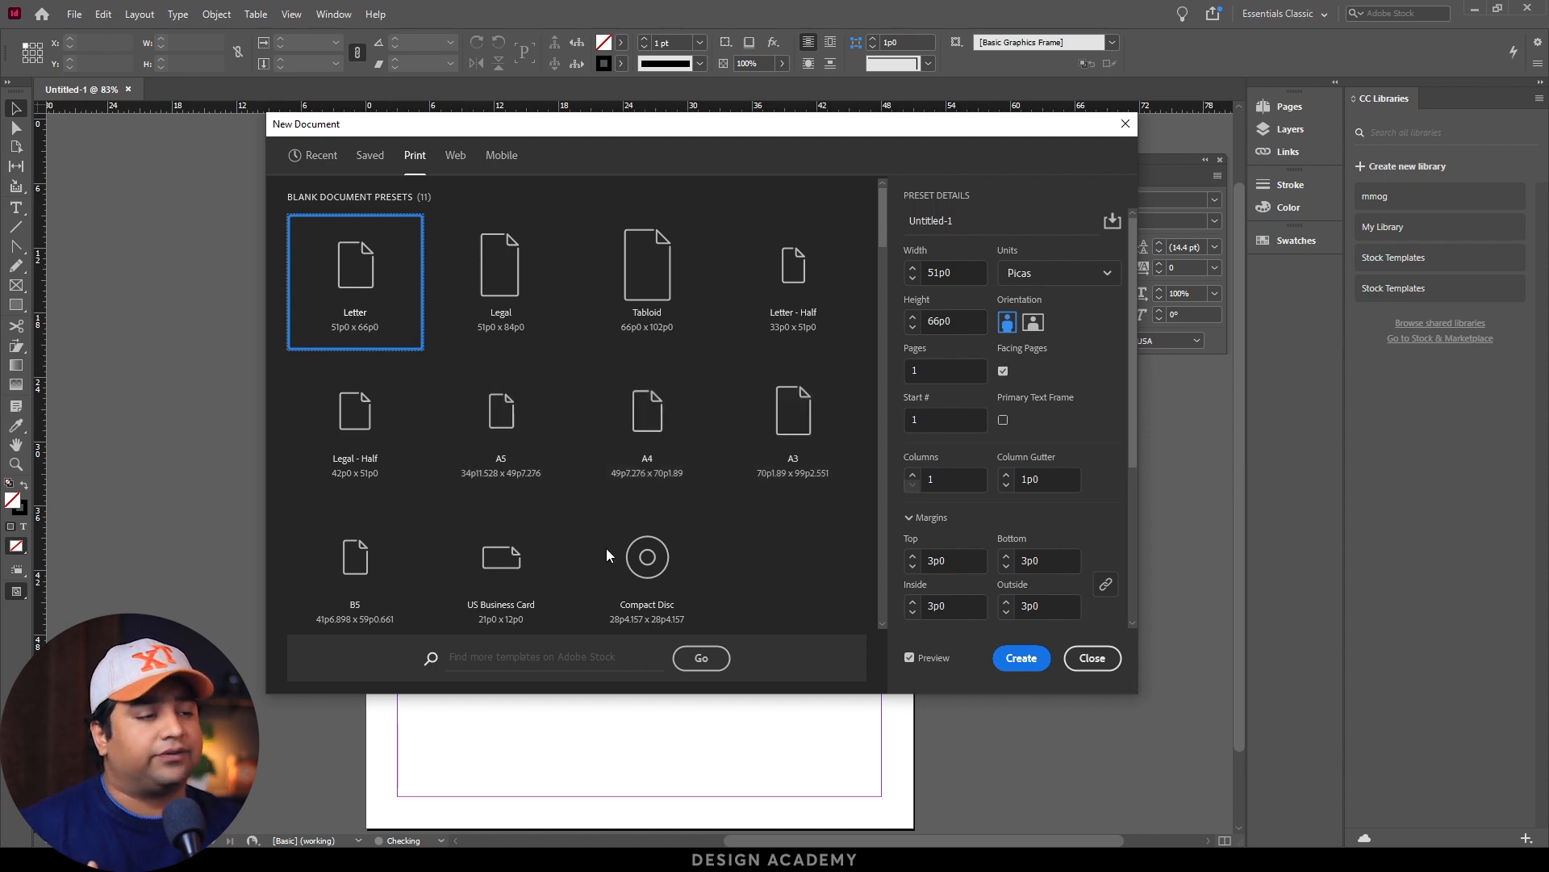
{"action": "left_click", "coordinate": [456, 162]}
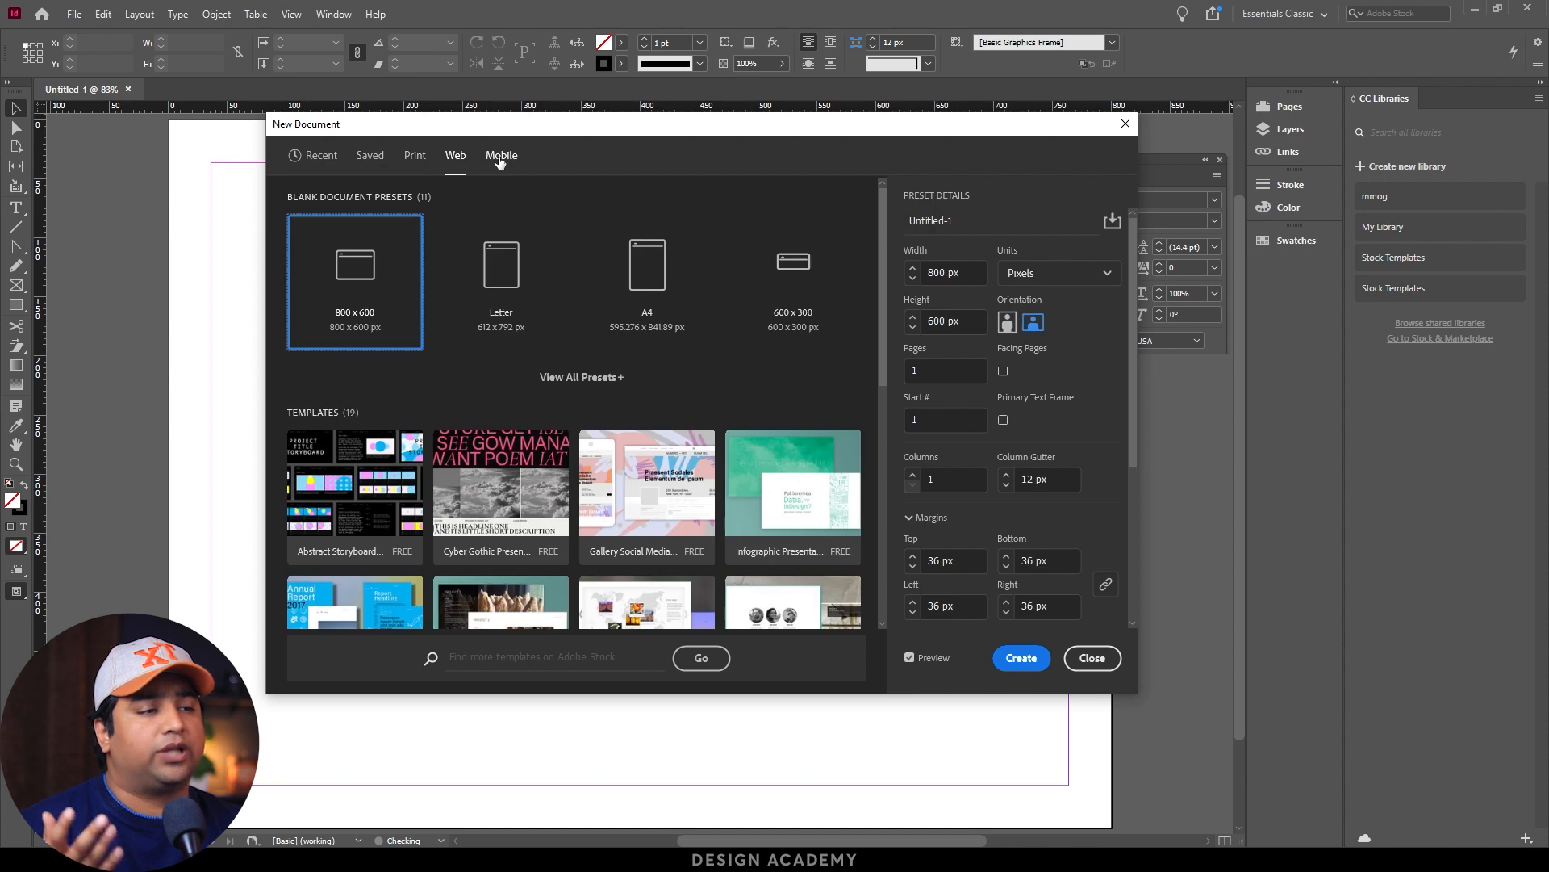
{"action": "left_click", "coordinate": [500, 157]}
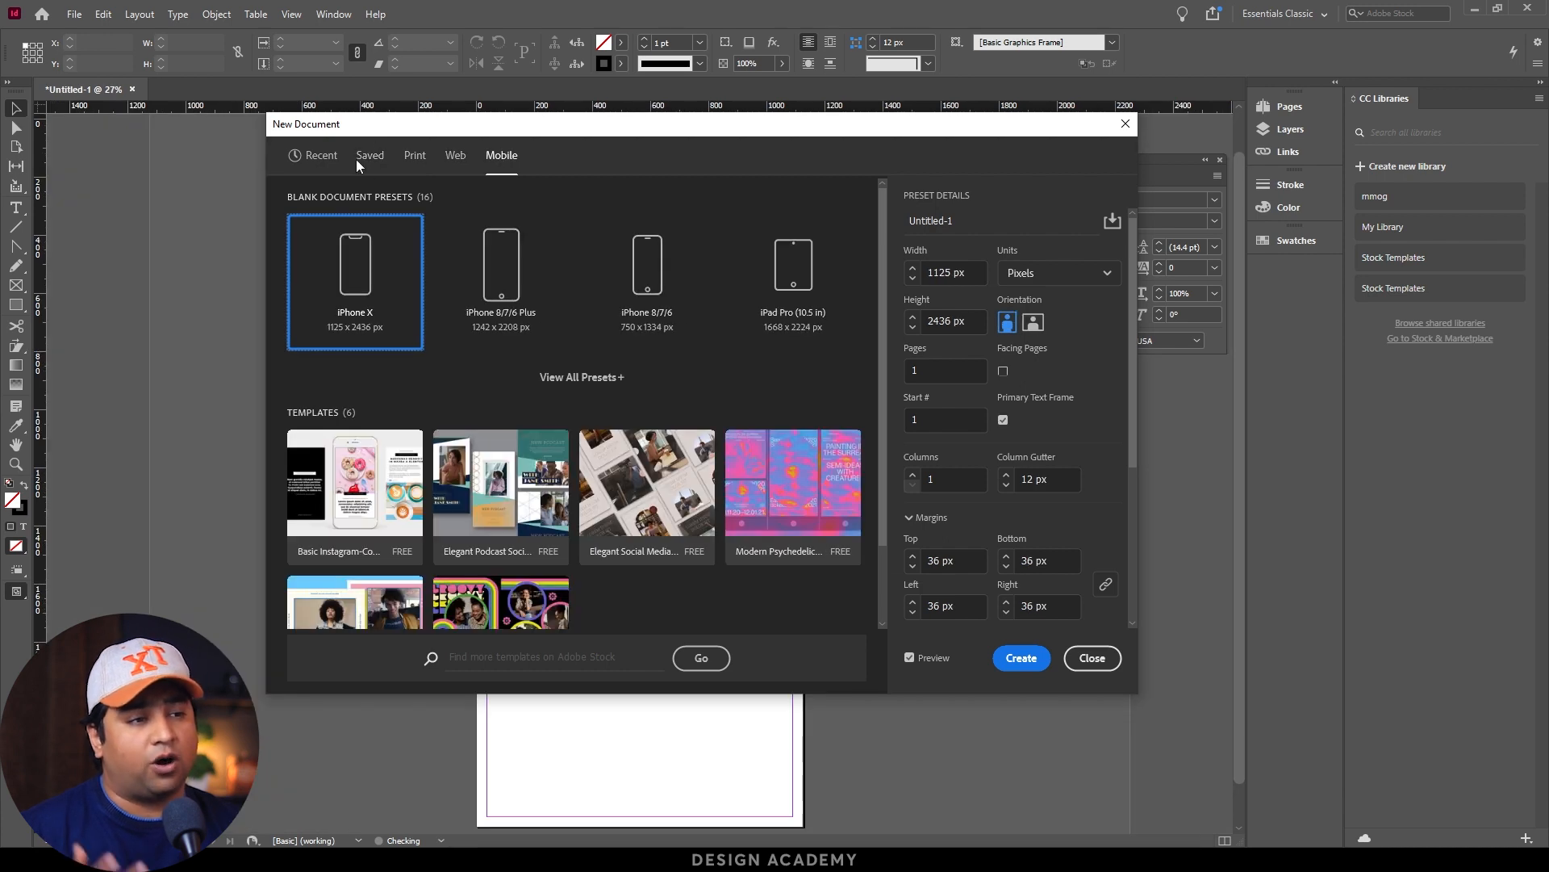
{"action": "left_click", "coordinate": [365, 156]}
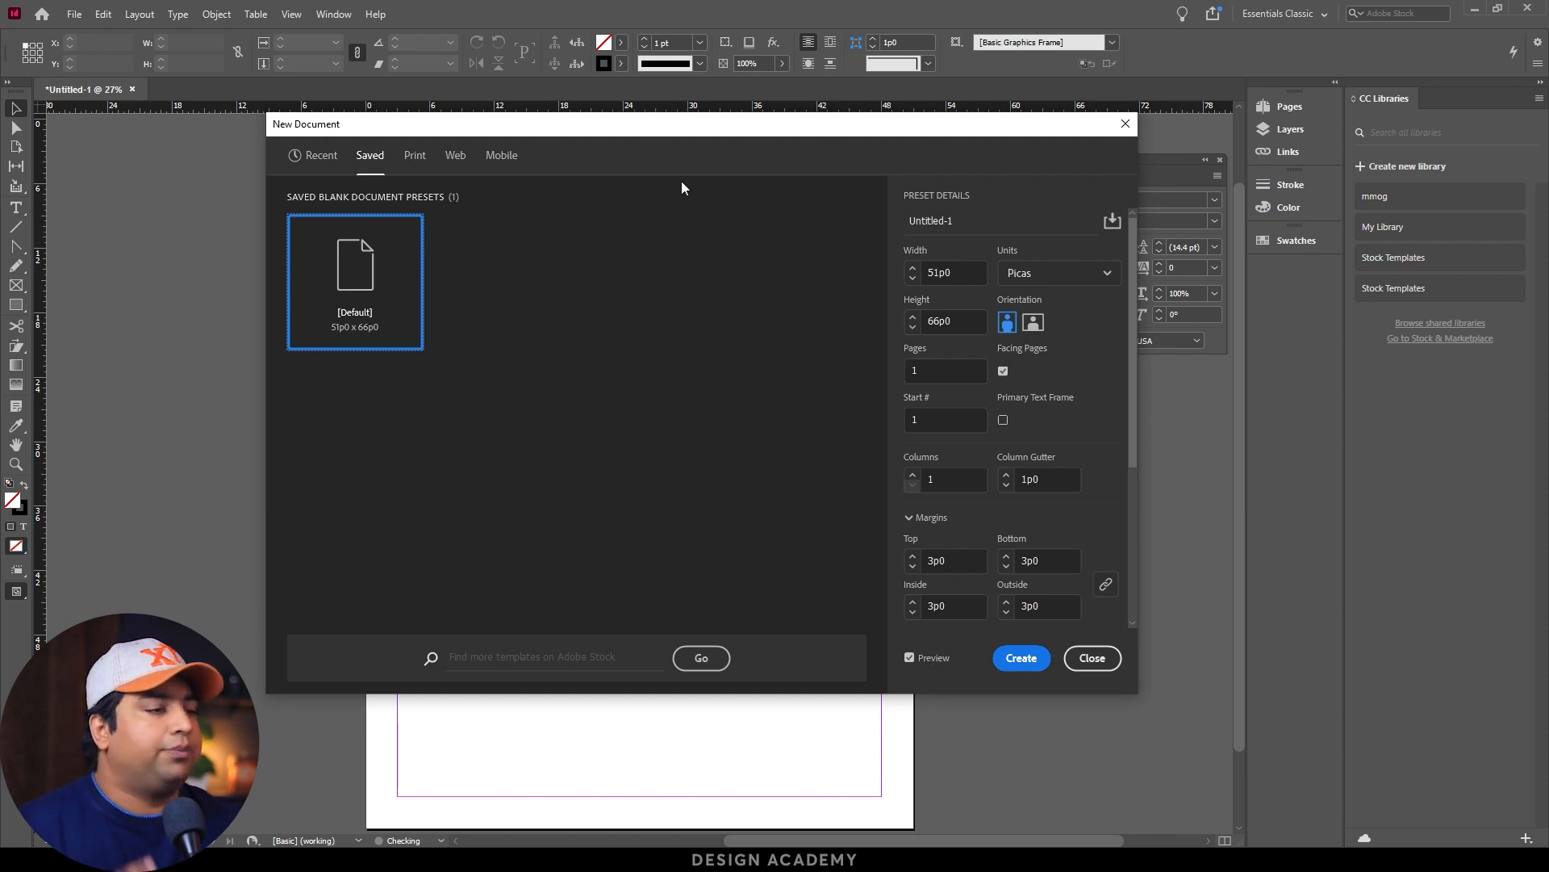
Step: Set the new document's units to inches and turn off facing pages
{"action": "left_click_drag", "start_coordinate": [639, 132], "coordinate": [460, 155]}
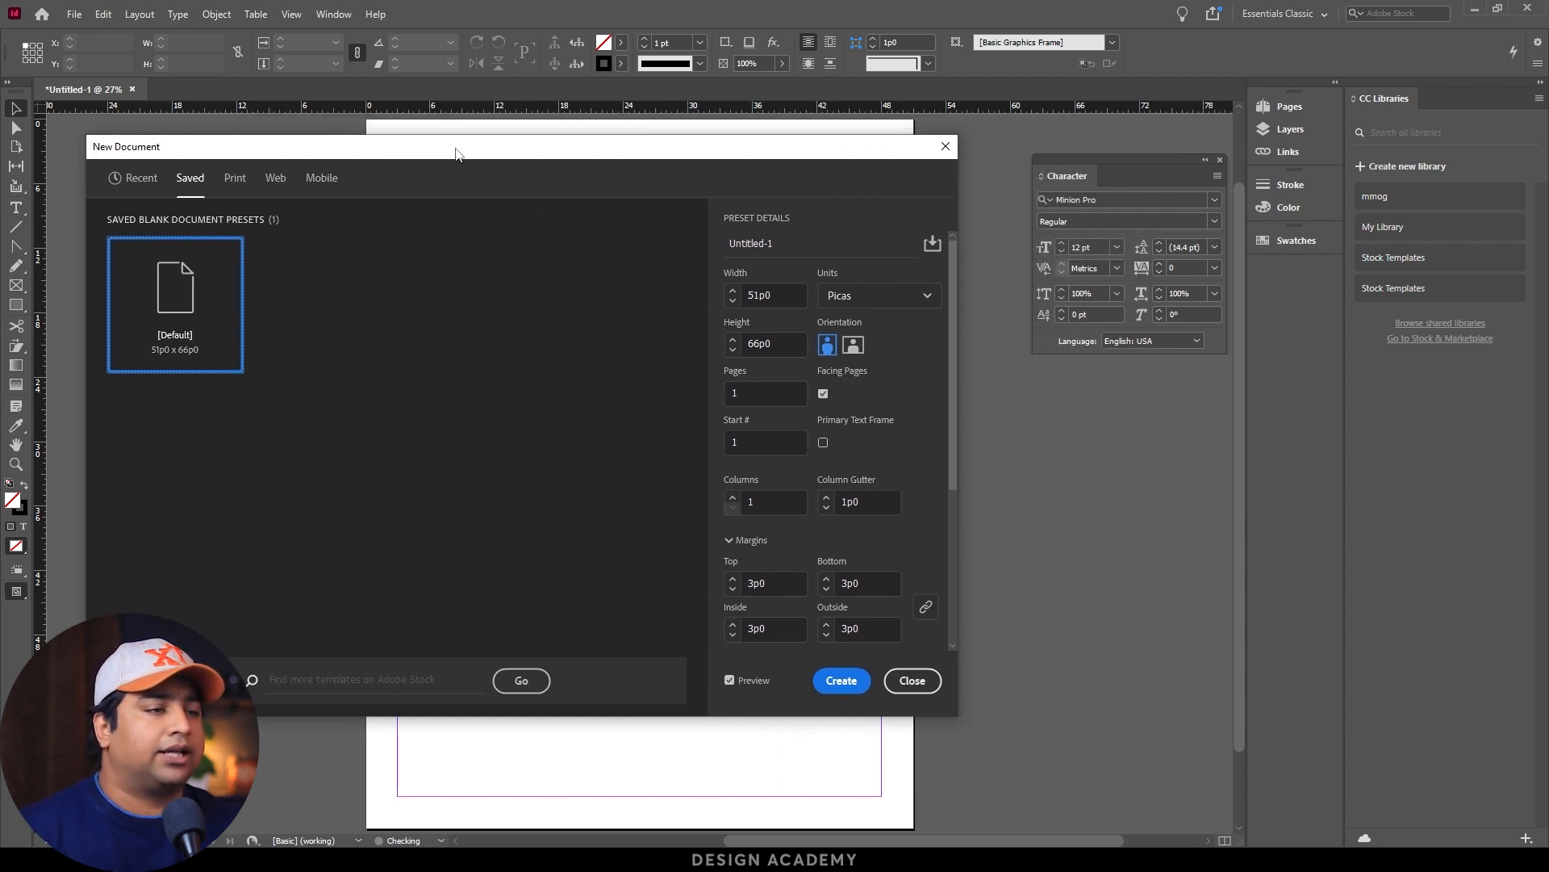
{"action": "left_click", "coordinate": [825, 303]}
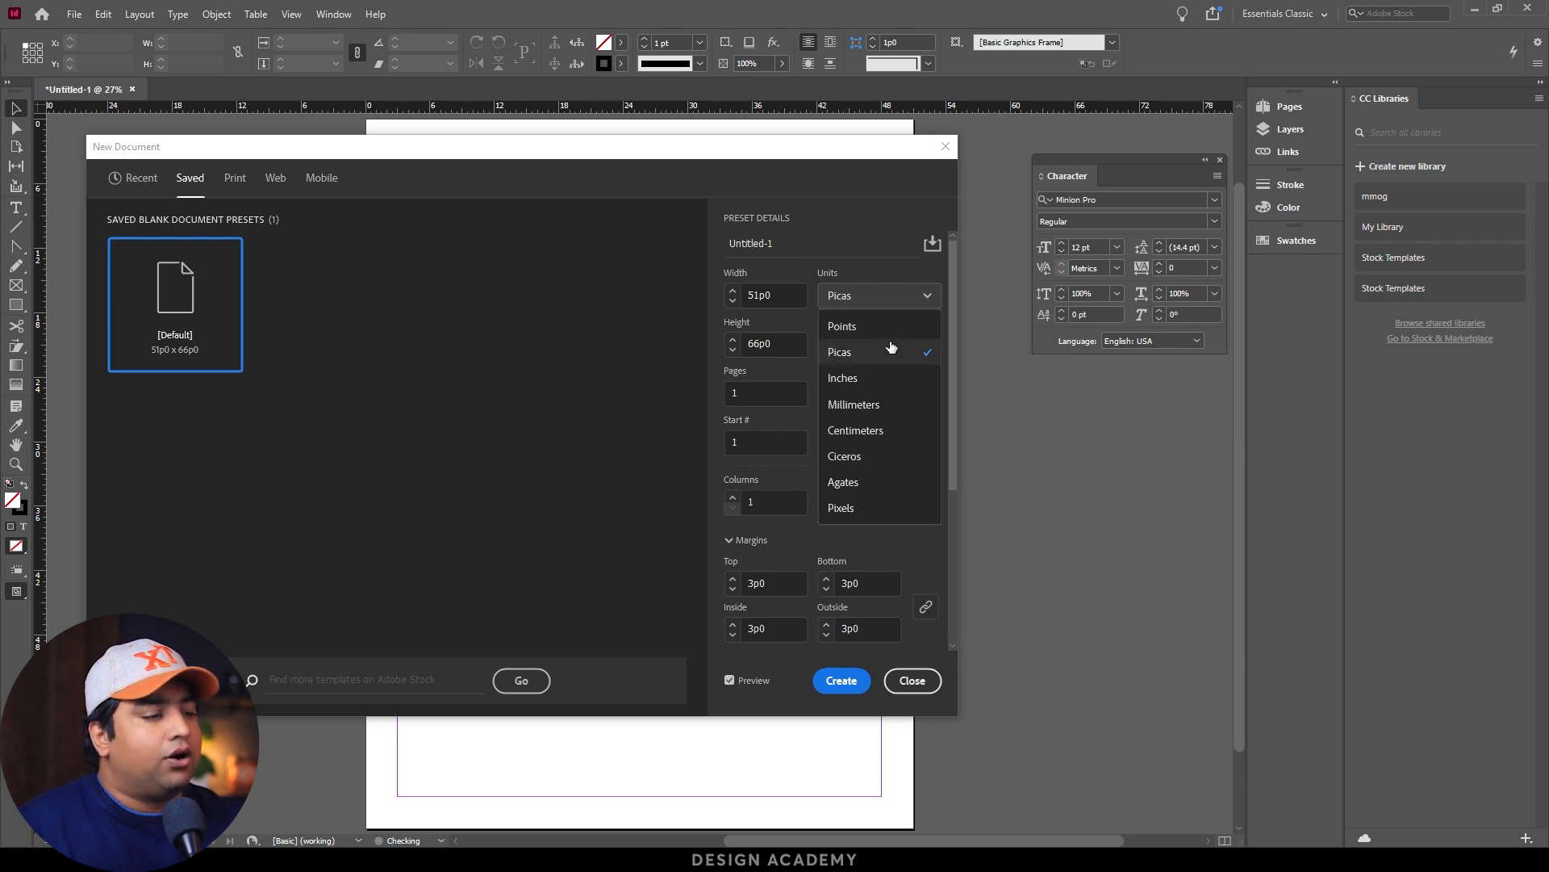
{"action": "left_click", "coordinate": [858, 384]}
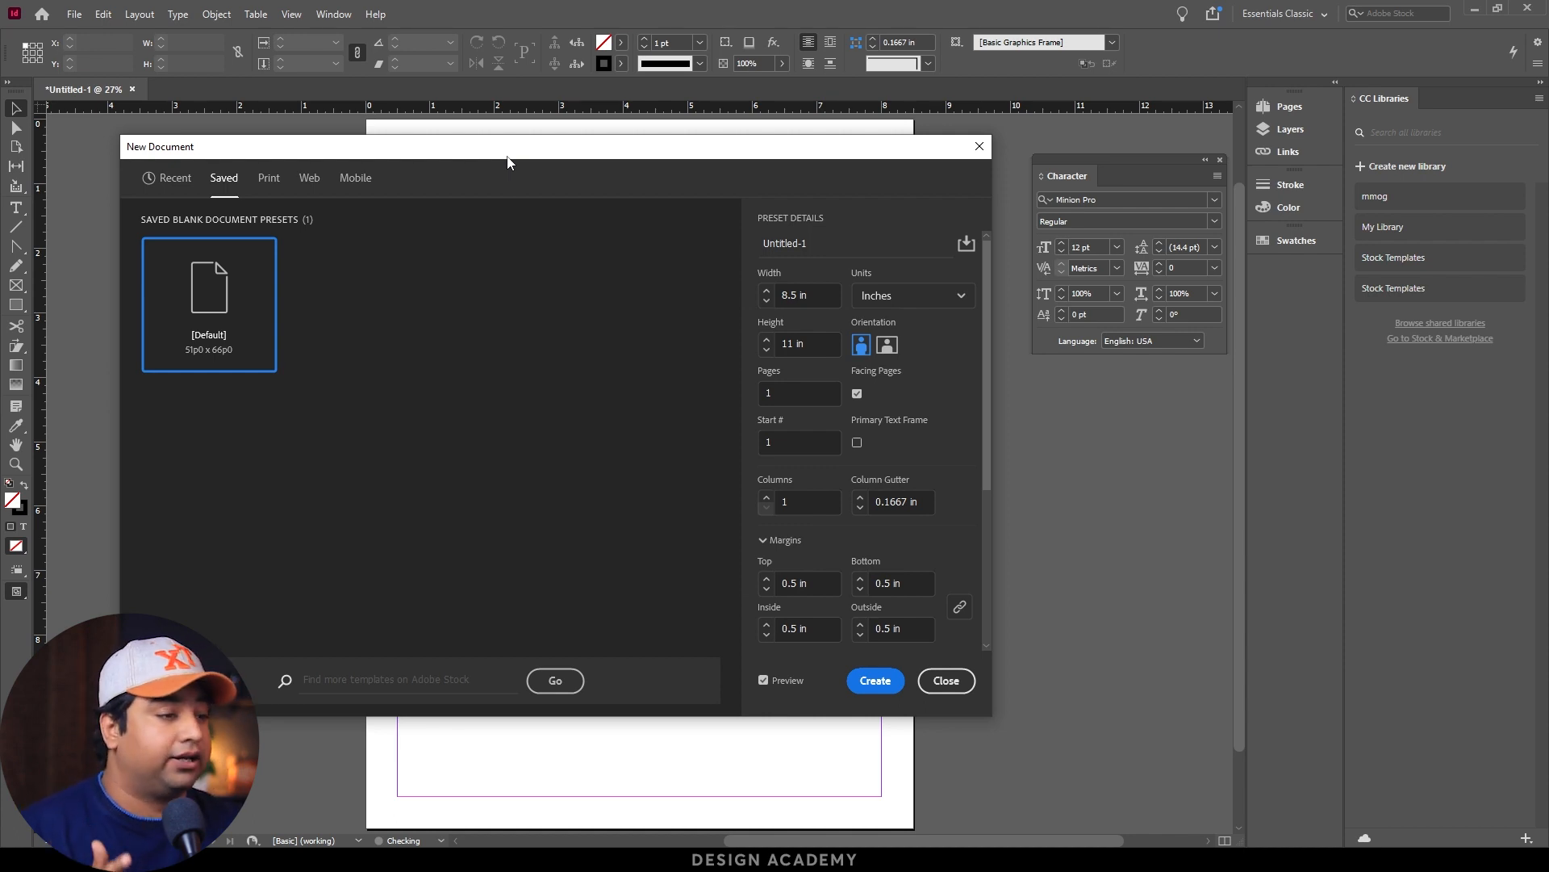
{"action": "left_click", "coordinate": [822, 293]}
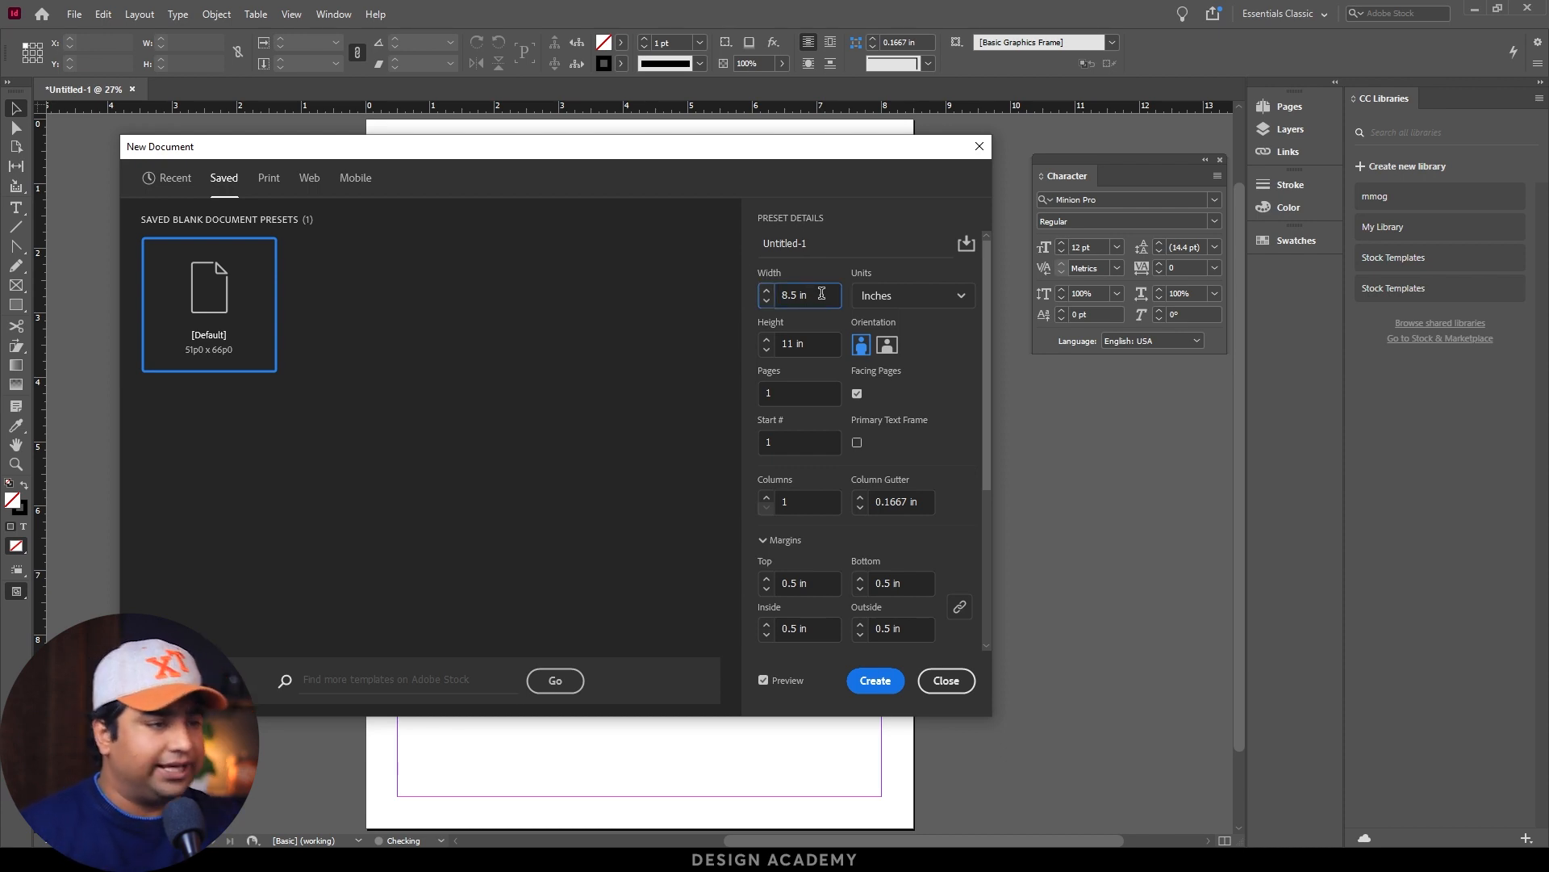
{"action": "left_click", "coordinate": [857, 393]}
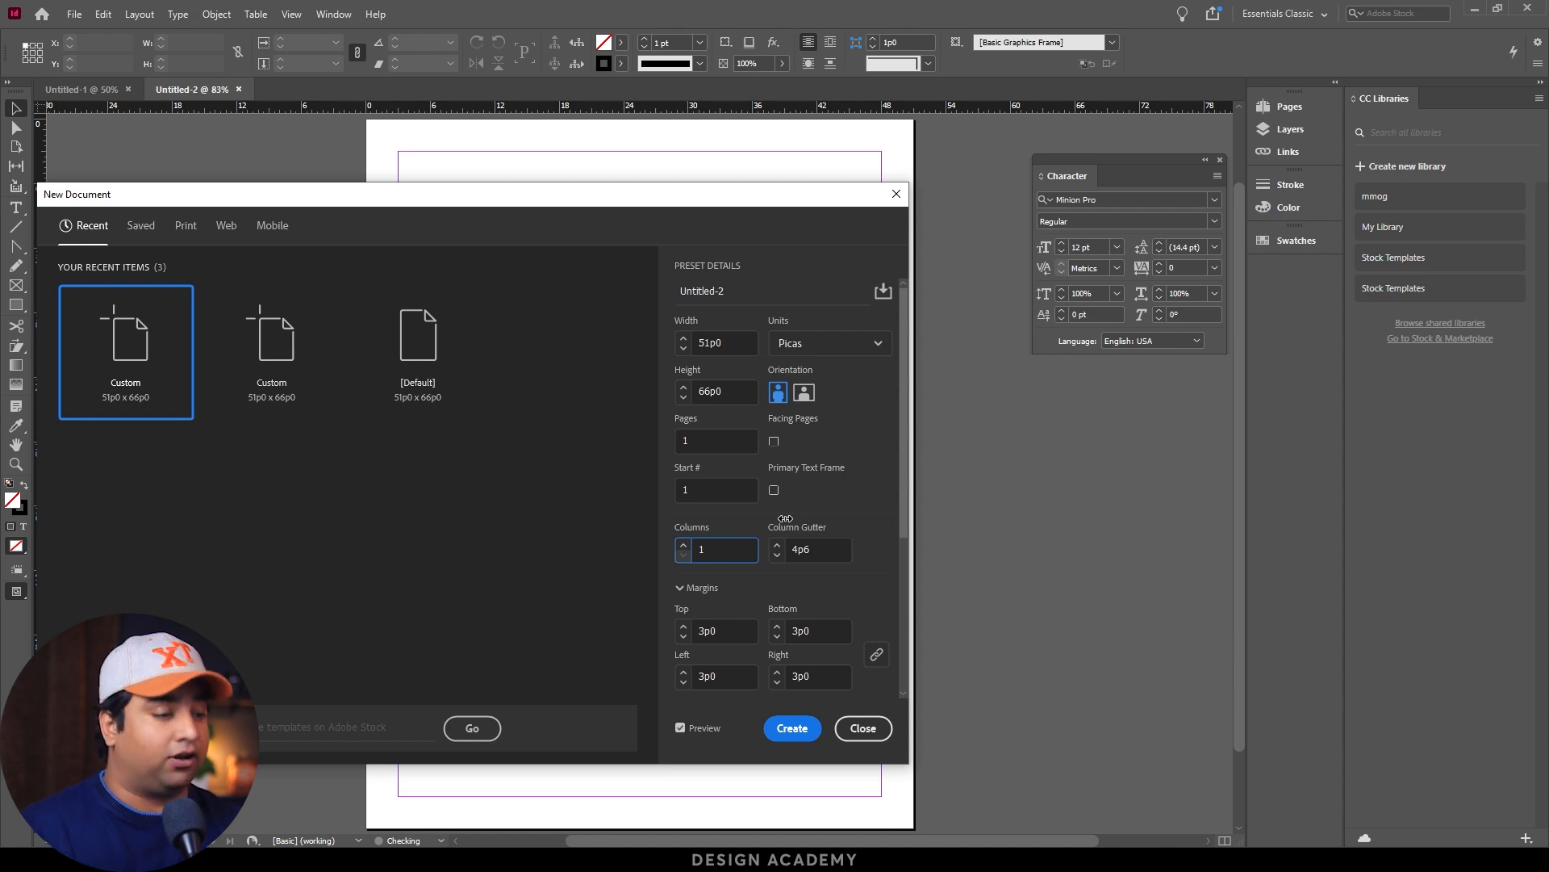
Step: Set the number of columns to 2 and check the column guides in the page preview
{"action": "left_click", "coordinate": [683, 544]}
{"action": "left_click_drag", "start_coordinate": [469, 199], "coordinate": [1200, 202]}
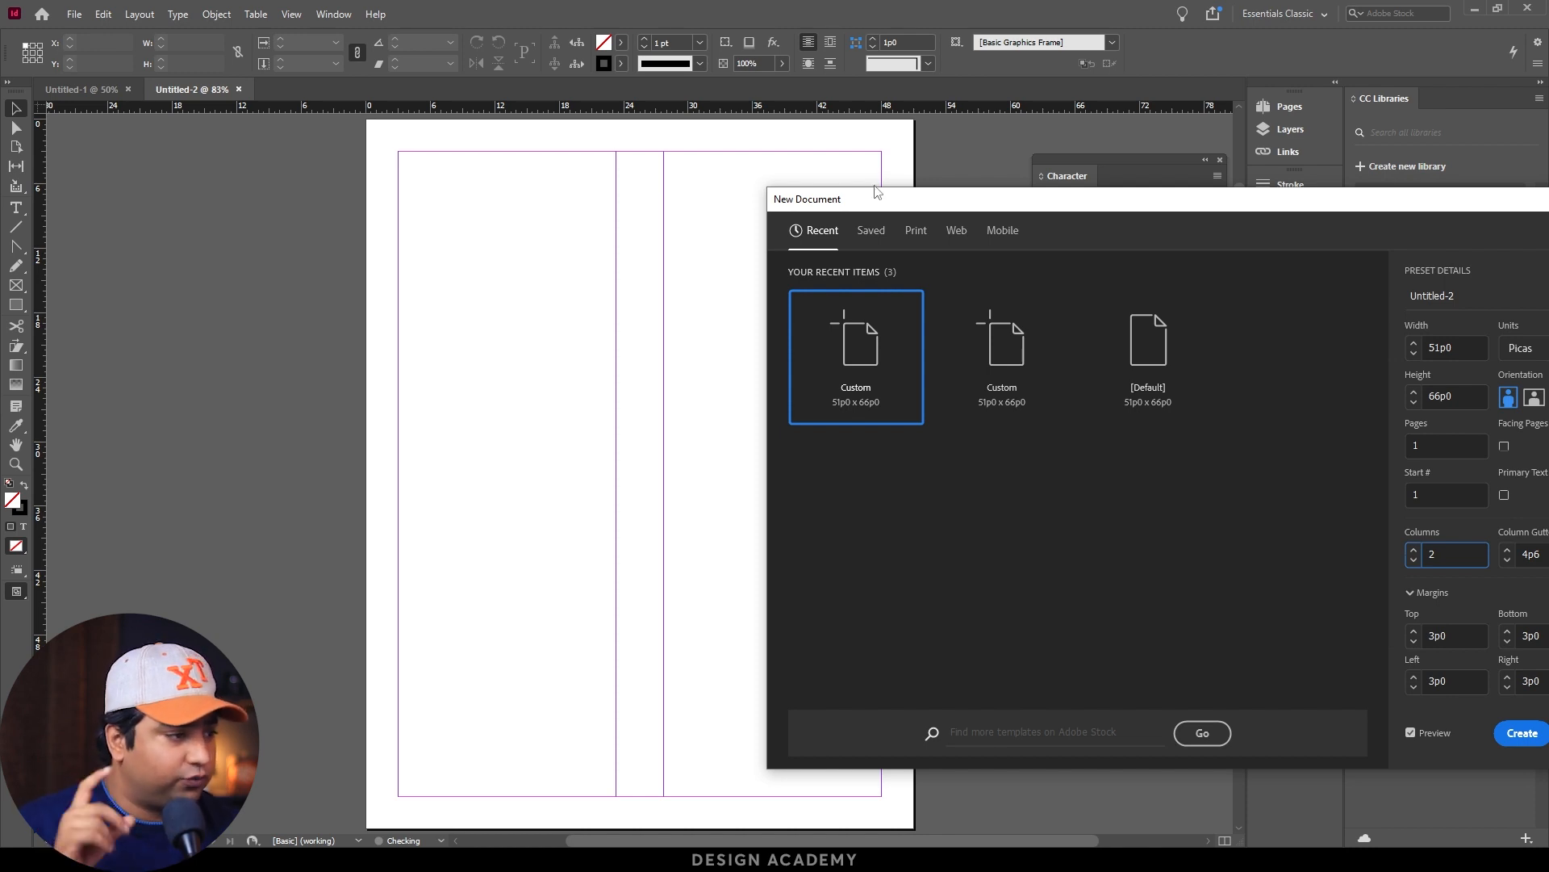
{"action": "left_click_drag", "start_coordinate": [871, 199], "coordinate": [525, 204]}
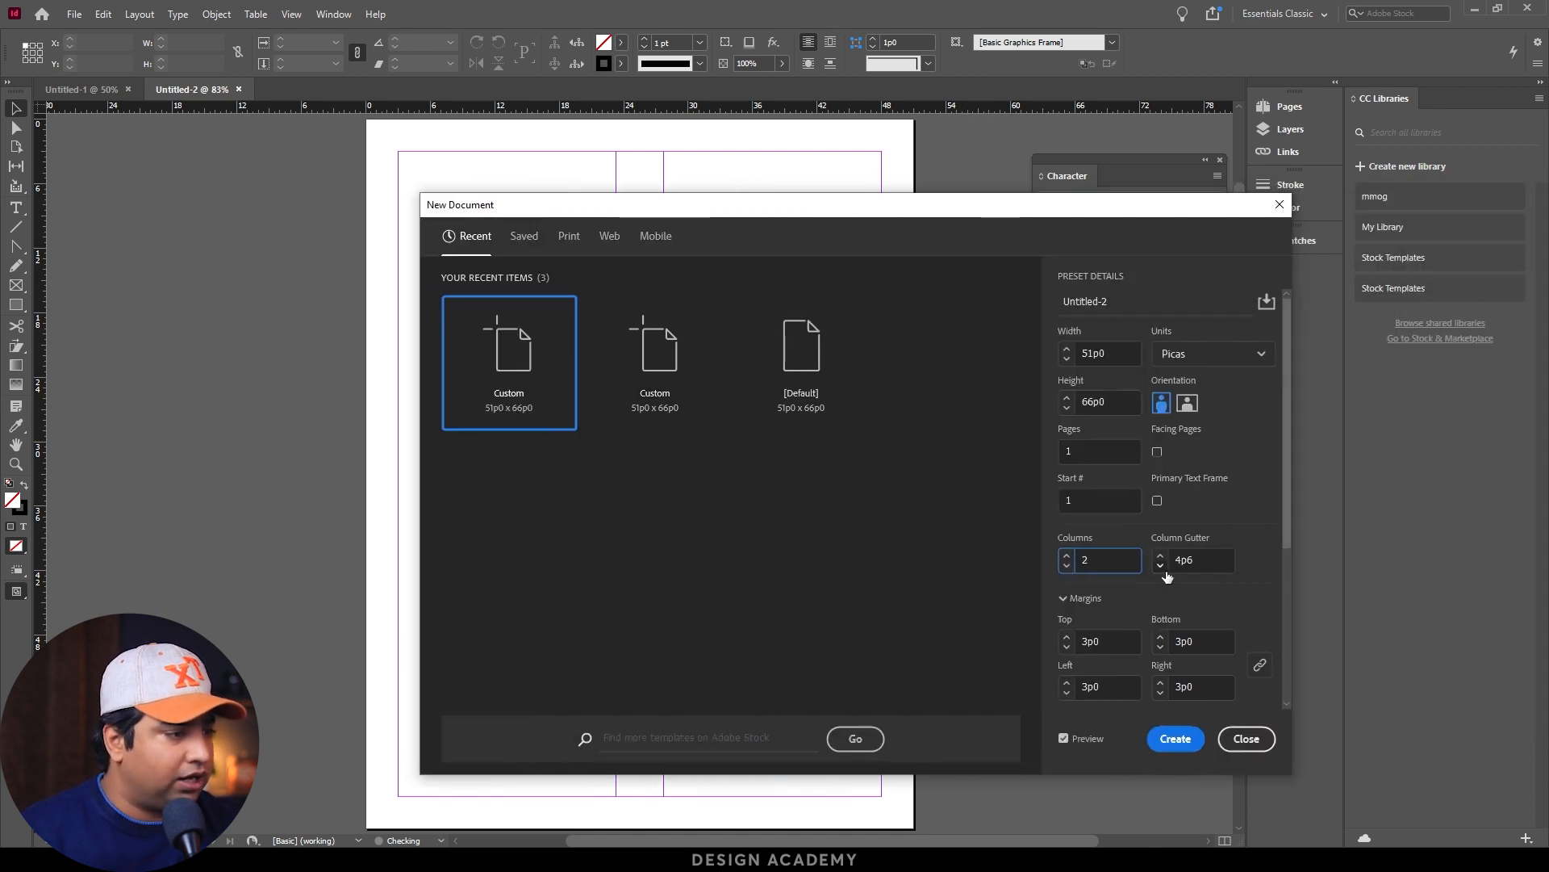
Step: Reduce the column gutter to 4p1 while keeping the column guides in view
{"action": "left_click_drag", "start_coordinate": [646, 205], "coordinate": [616, 336]}
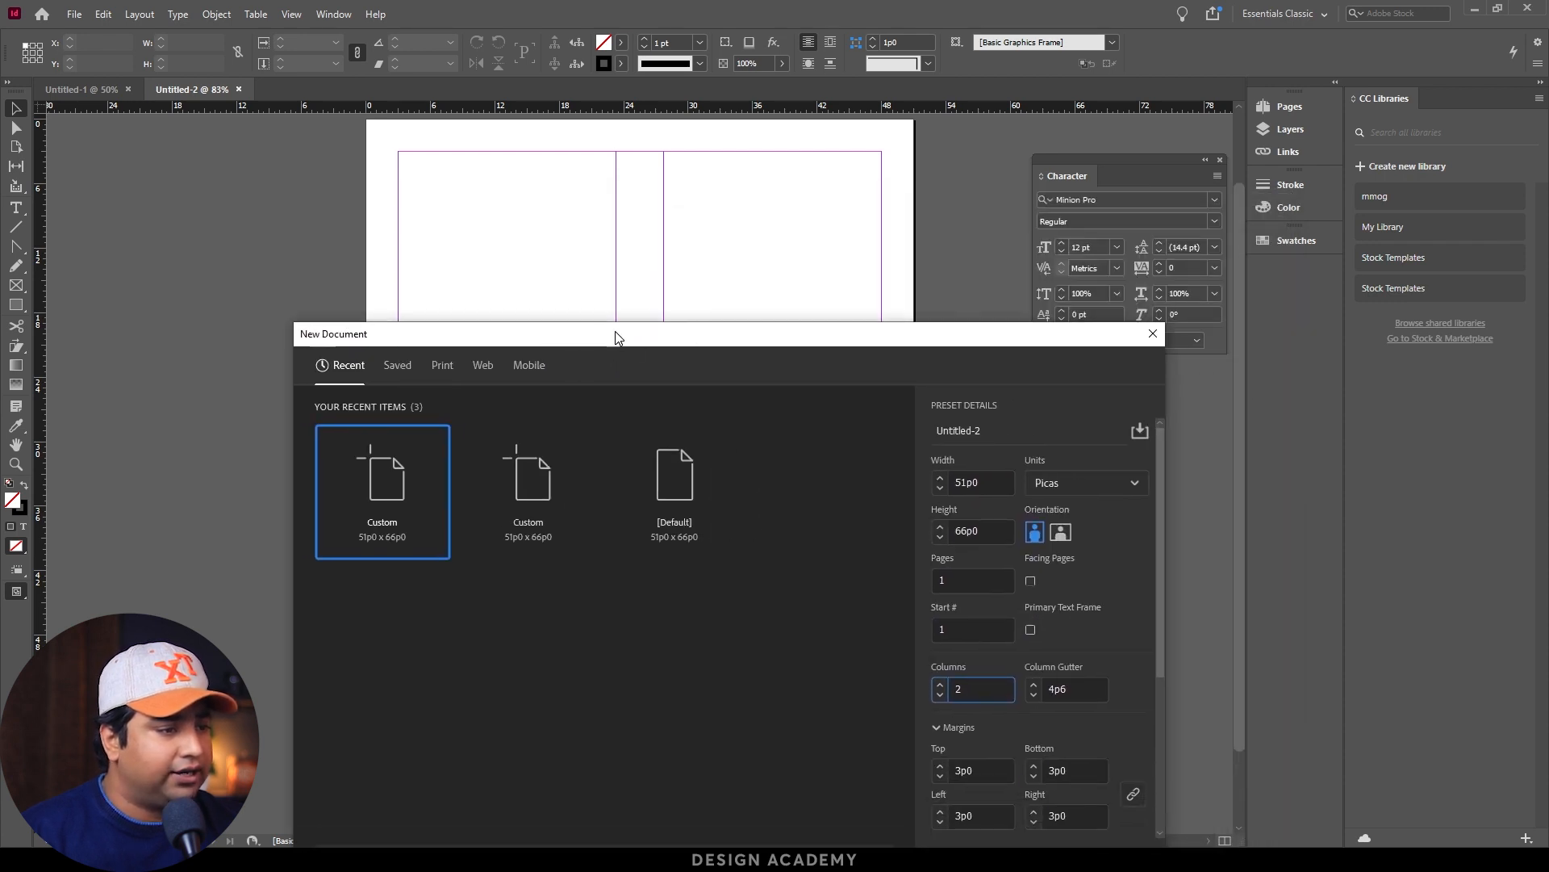
{"action": "left_click", "coordinate": [1032, 698]}
{"action": "left_click", "coordinate": [1032, 698]}
{"action": "left_click", "coordinate": [1032, 698]}
{"action": "left_click", "coordinate": [1033, 698]}
{"action": "left_click", "coordinate": [1032, 698]}
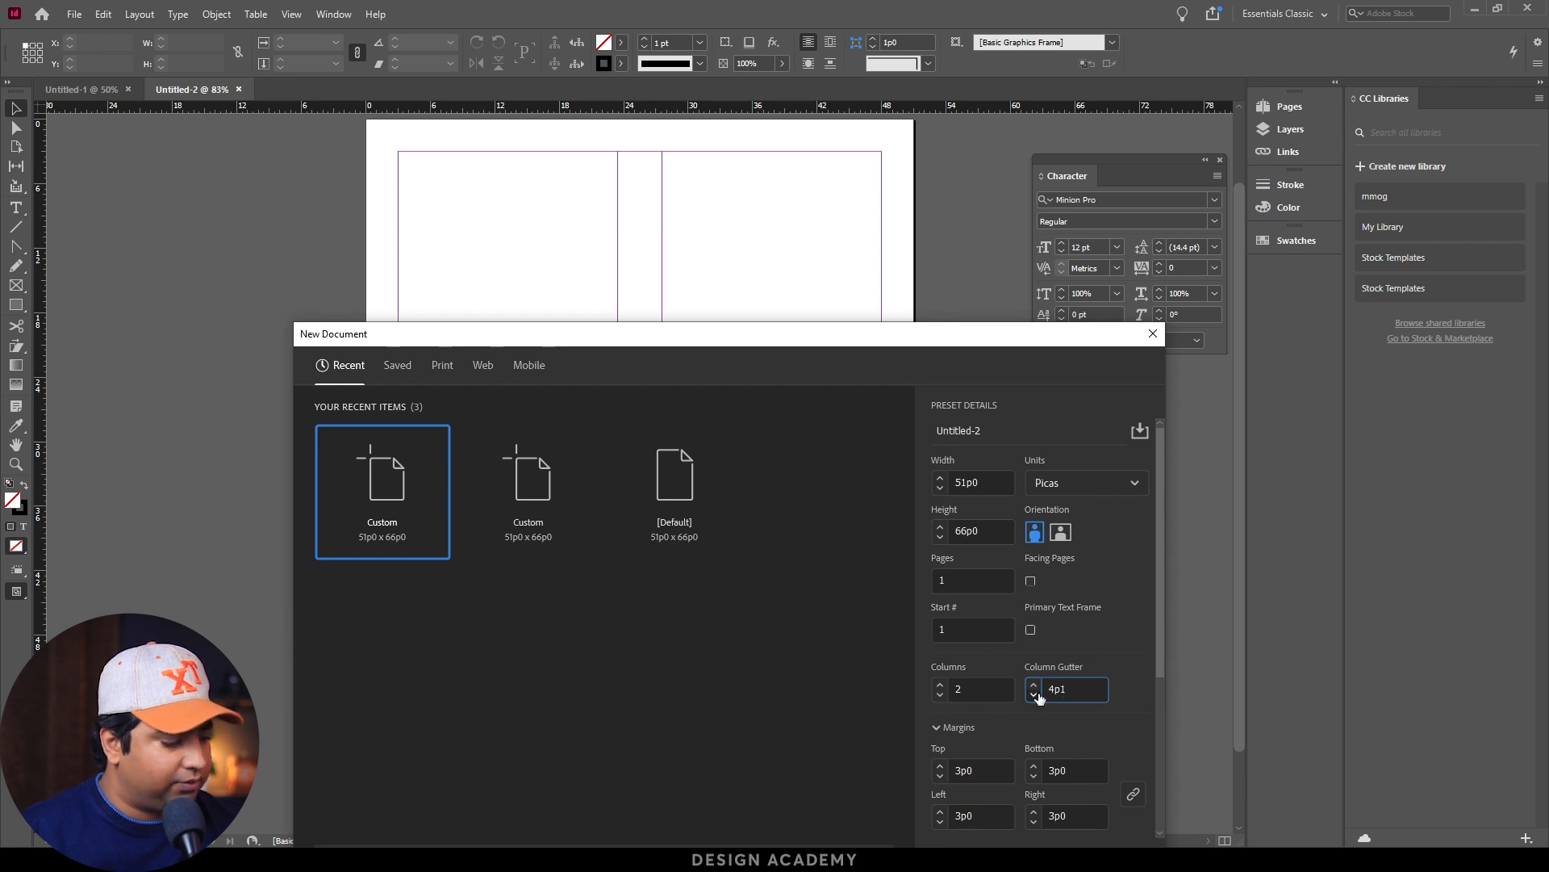
Step: Switch the document units to millimeters and set the column gutter to 5 mm, checking the narrower gap on the page
{"action": "left_click", "coordinate": [1065, 489]}
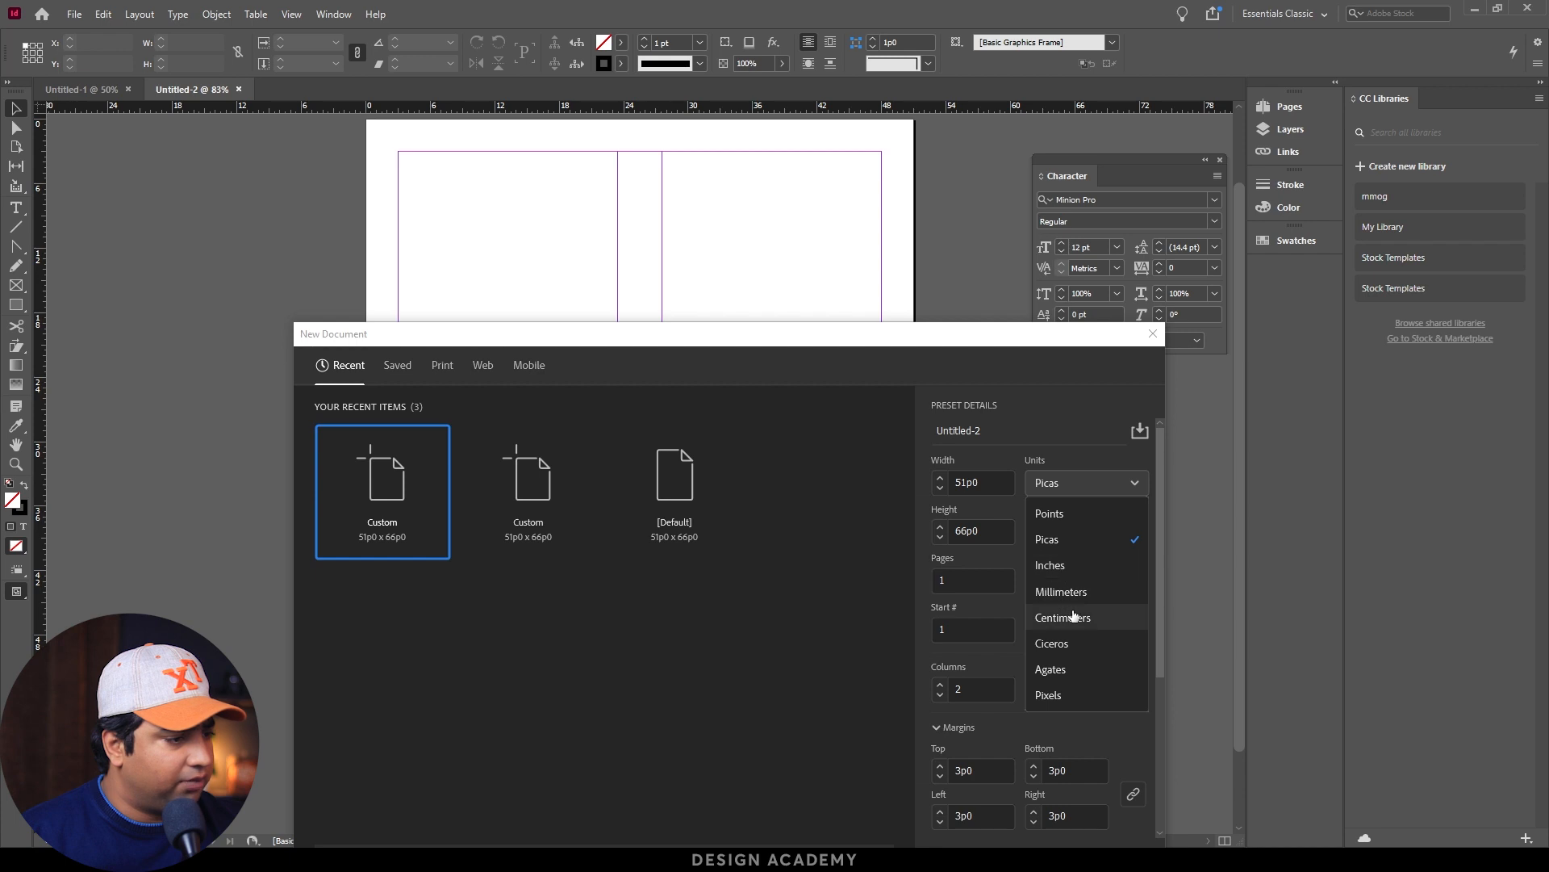
{"action": "left_click", "coordinate": [1061, 592]}
{"action": "double_click", "coordinate": [1054, 688]}
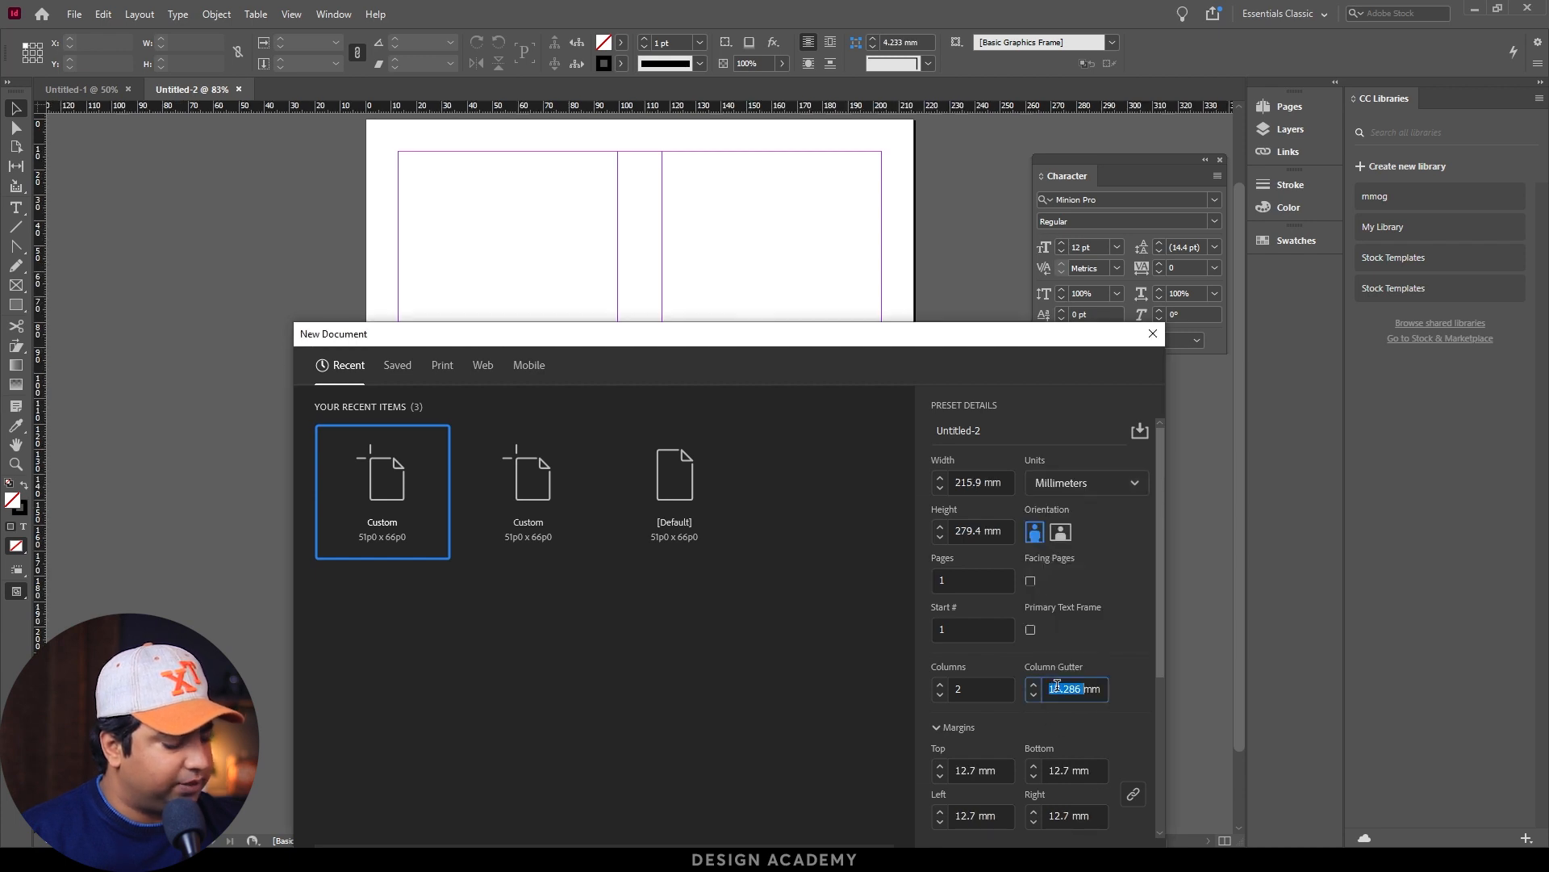
{"action": "type", "text": "5"}
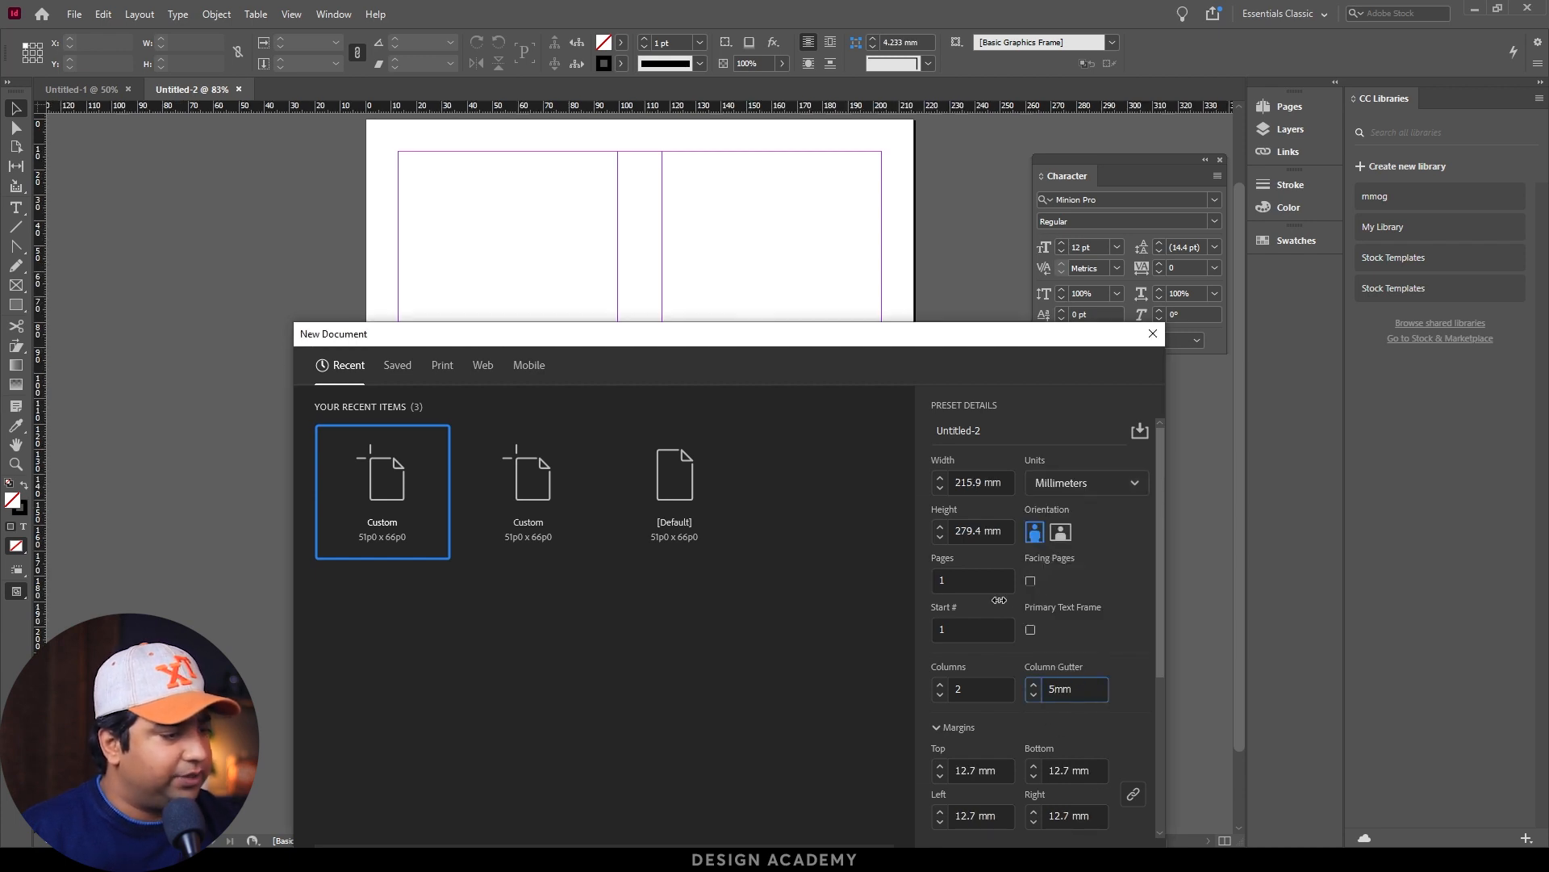
{"action": "left_click", "coordinate": [1033, 695]}
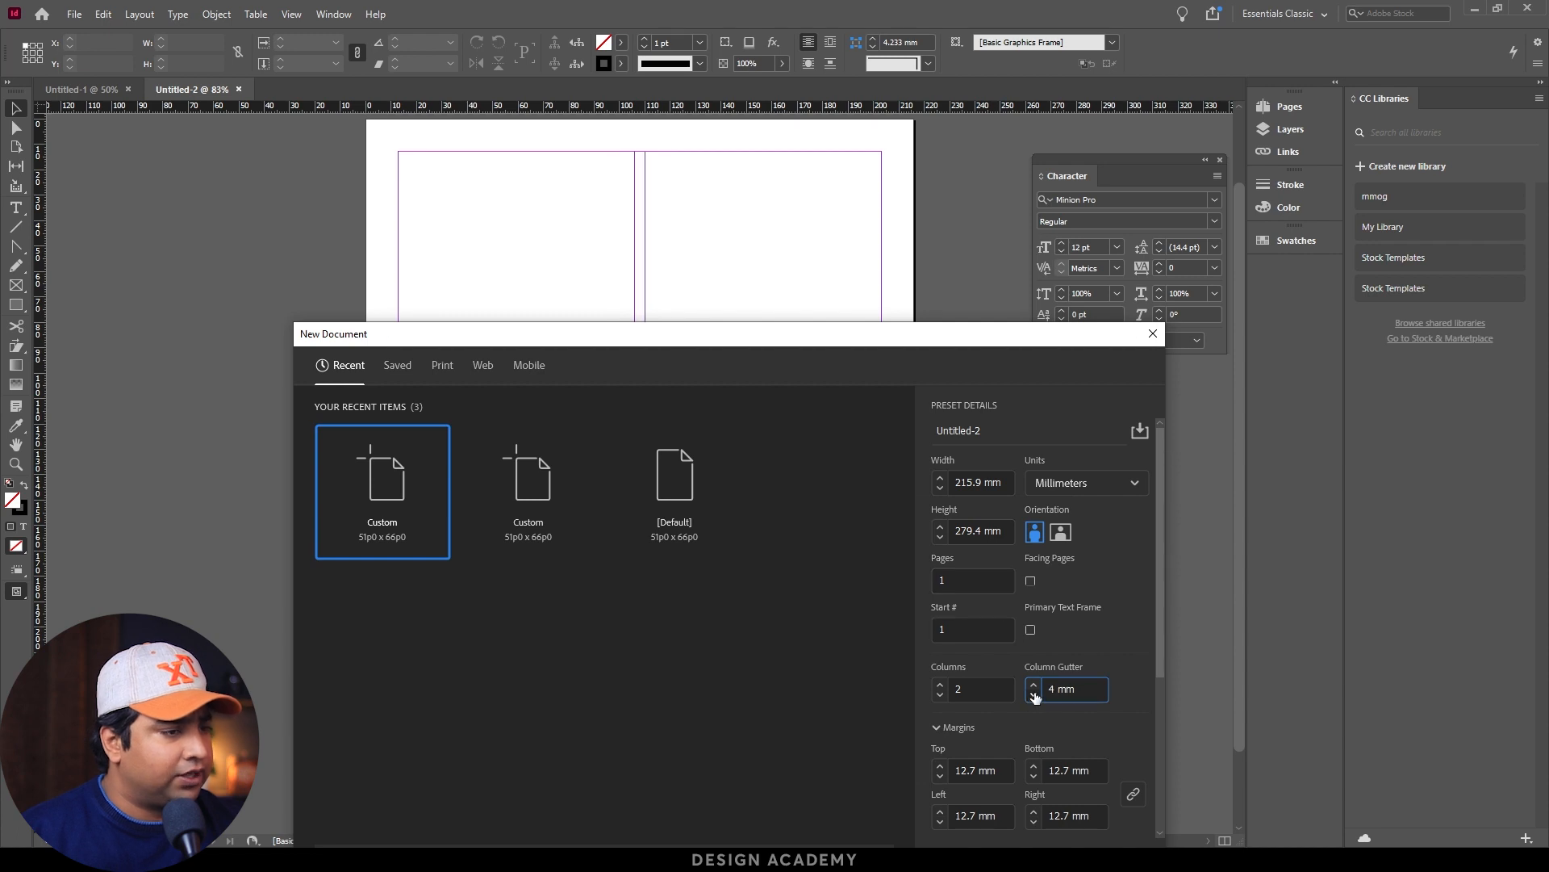
{"action": "left_click", "coordinate": [1034, 684]}
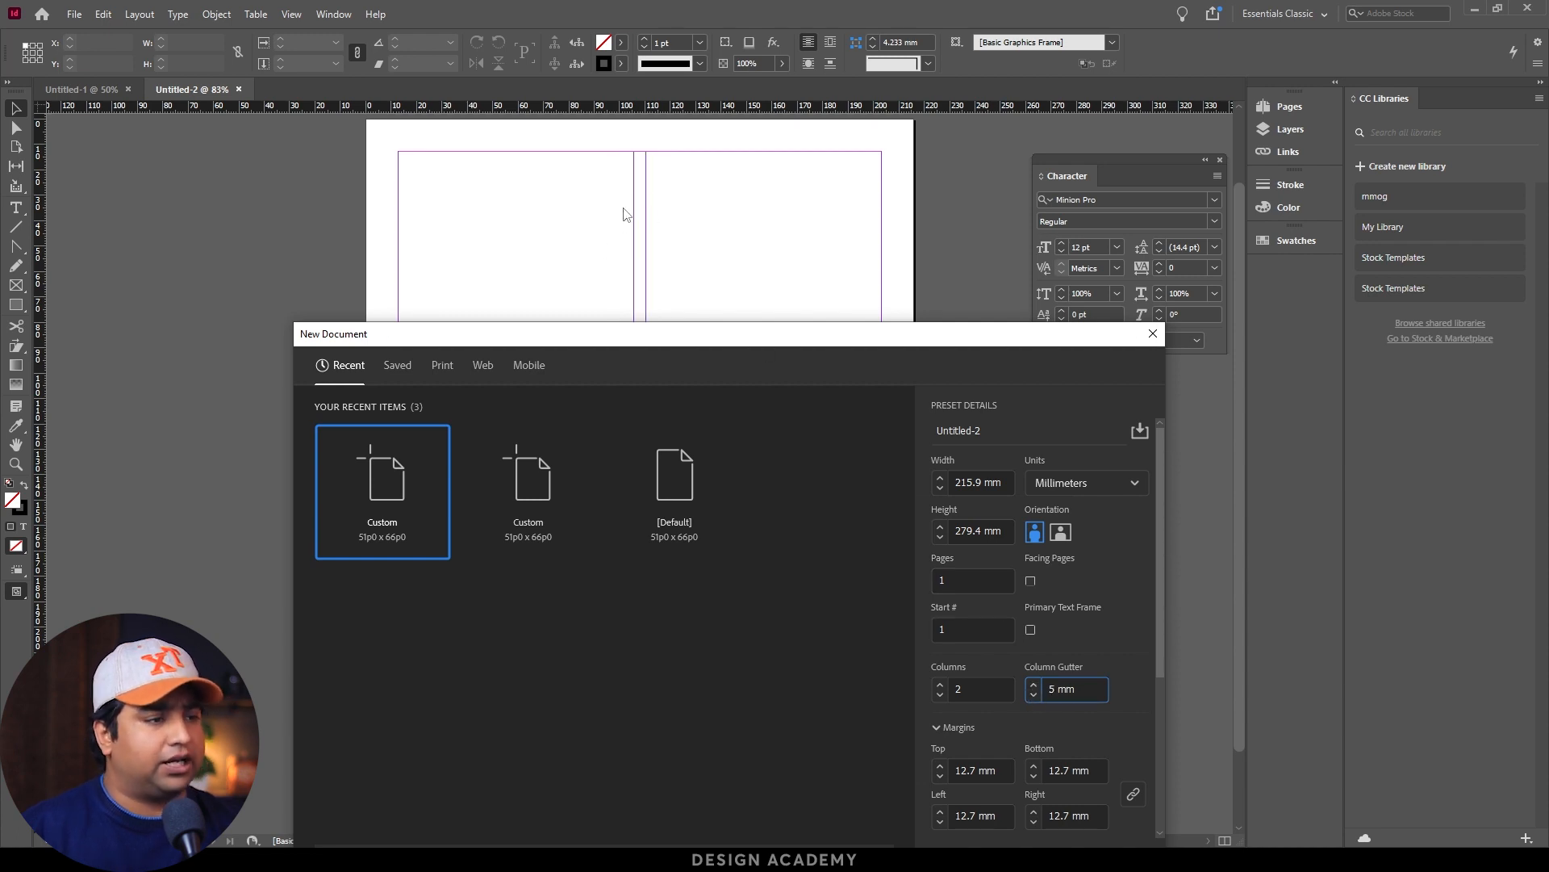
{"action": "left_click_drag", "start_coordinate": [659, 341], "coordinate": [631, 643]}
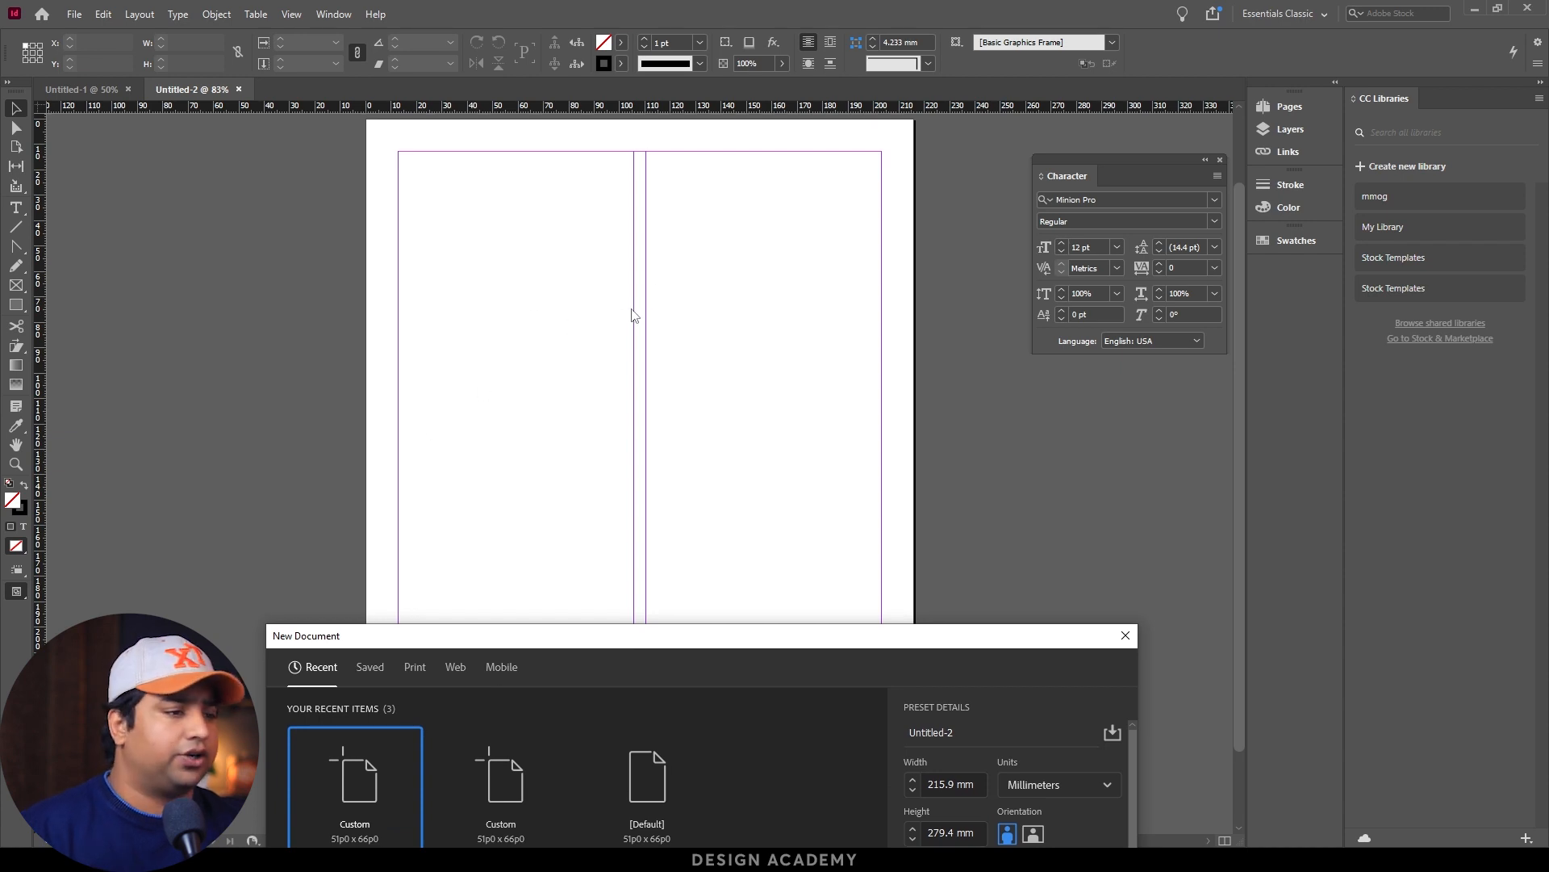
Step: Increase all four linked margins to 15 mm
{"action": "left_click_drag", "start_coordinate": [657, 641], "coordinate": [563, 202]}
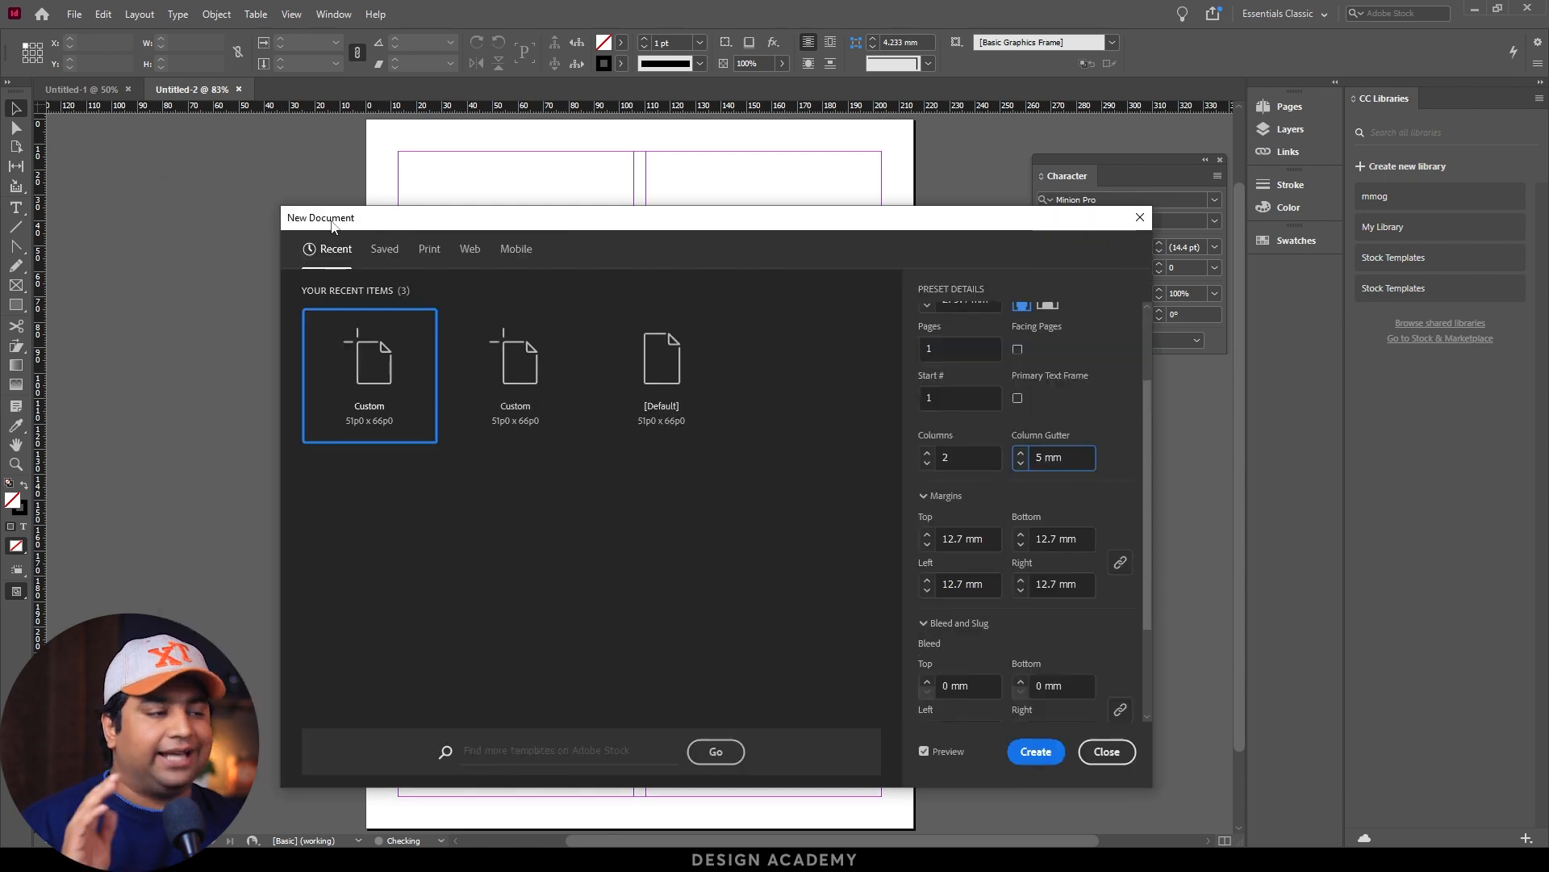
{"action": "left_click_drag", "start_coordinate": [565, 228], "coordinate": [614, 228]}
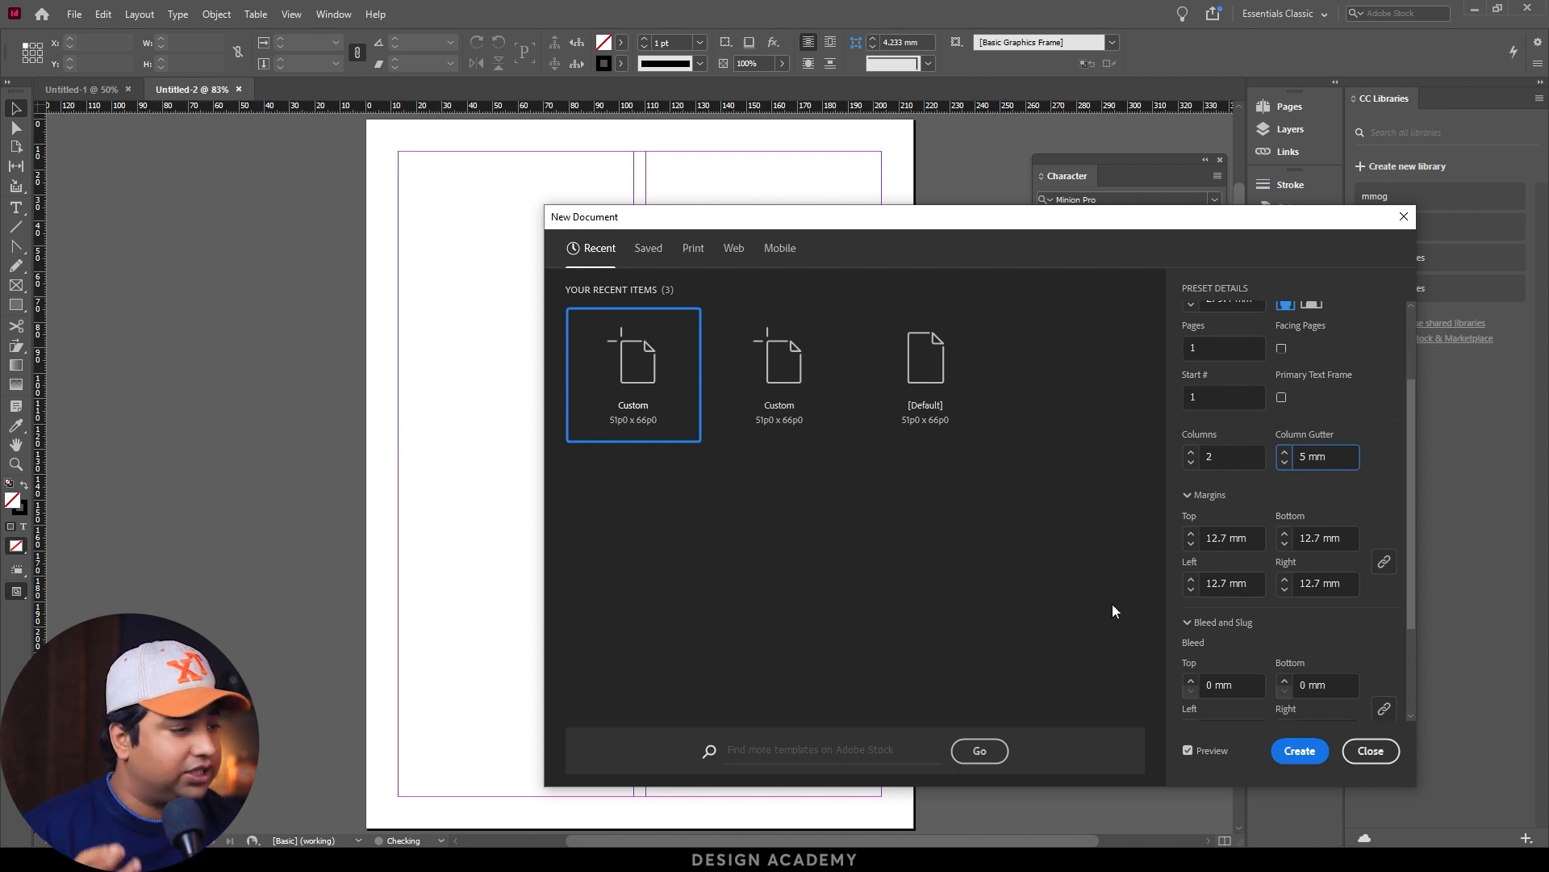
{"action": "left_click", "coordinate": [1190, 533]}
{"action": "left_click", "coordinate": [1191, 533]}
{"action": "left_click", "coordinate": [1190, 532]}
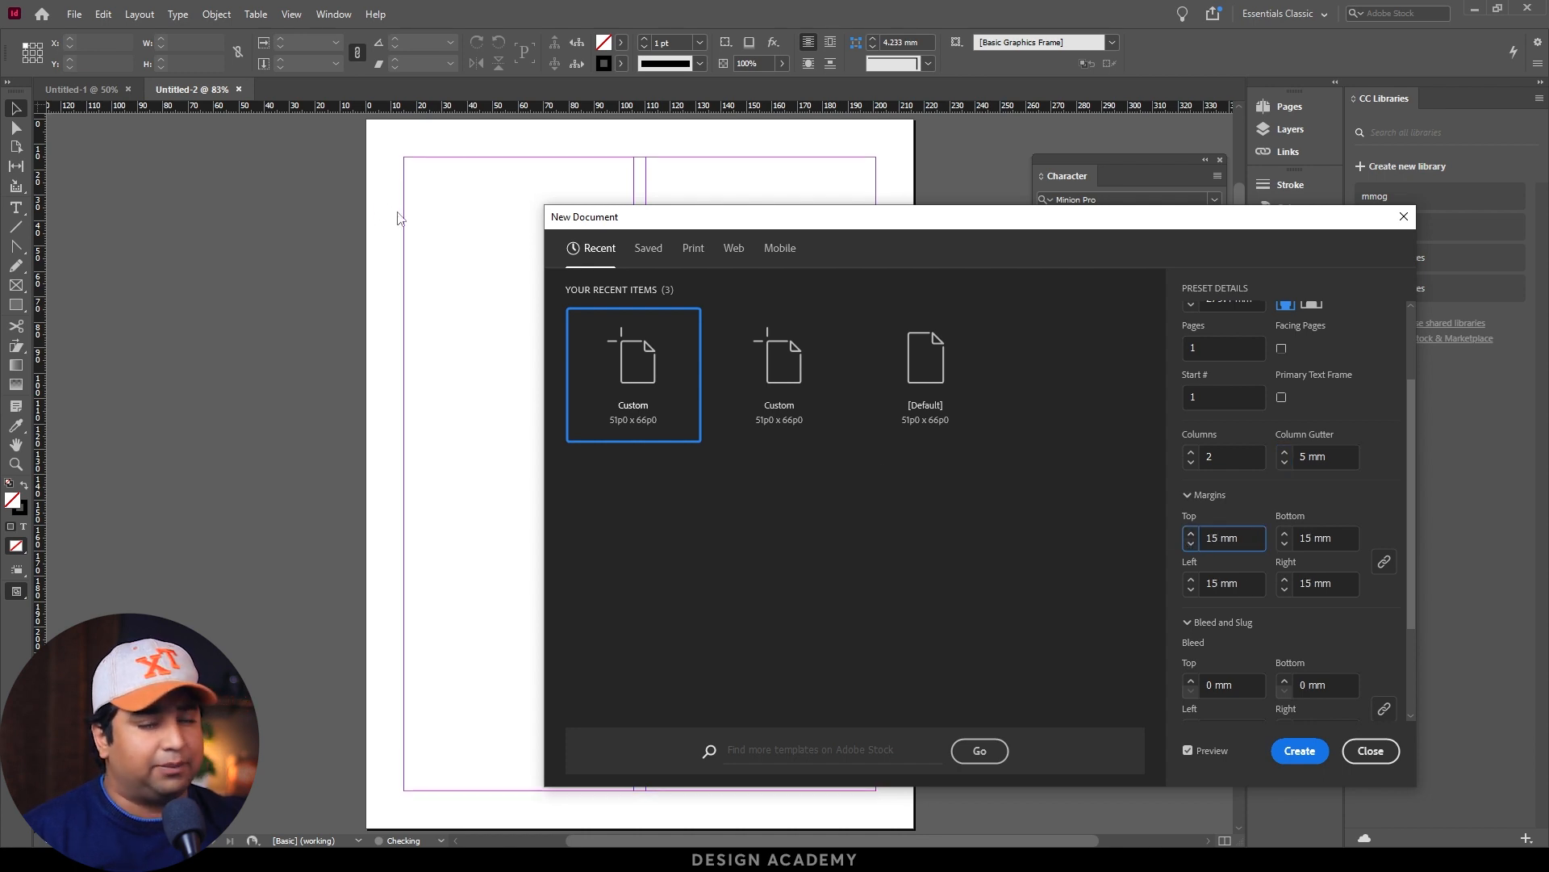
Step: Unlink the margins, set only the top margin to 50 mm, and check the page preview
{"action": "left_click_drag", "start_coordinate": [840, 224], "coordinate": [771, 194]}
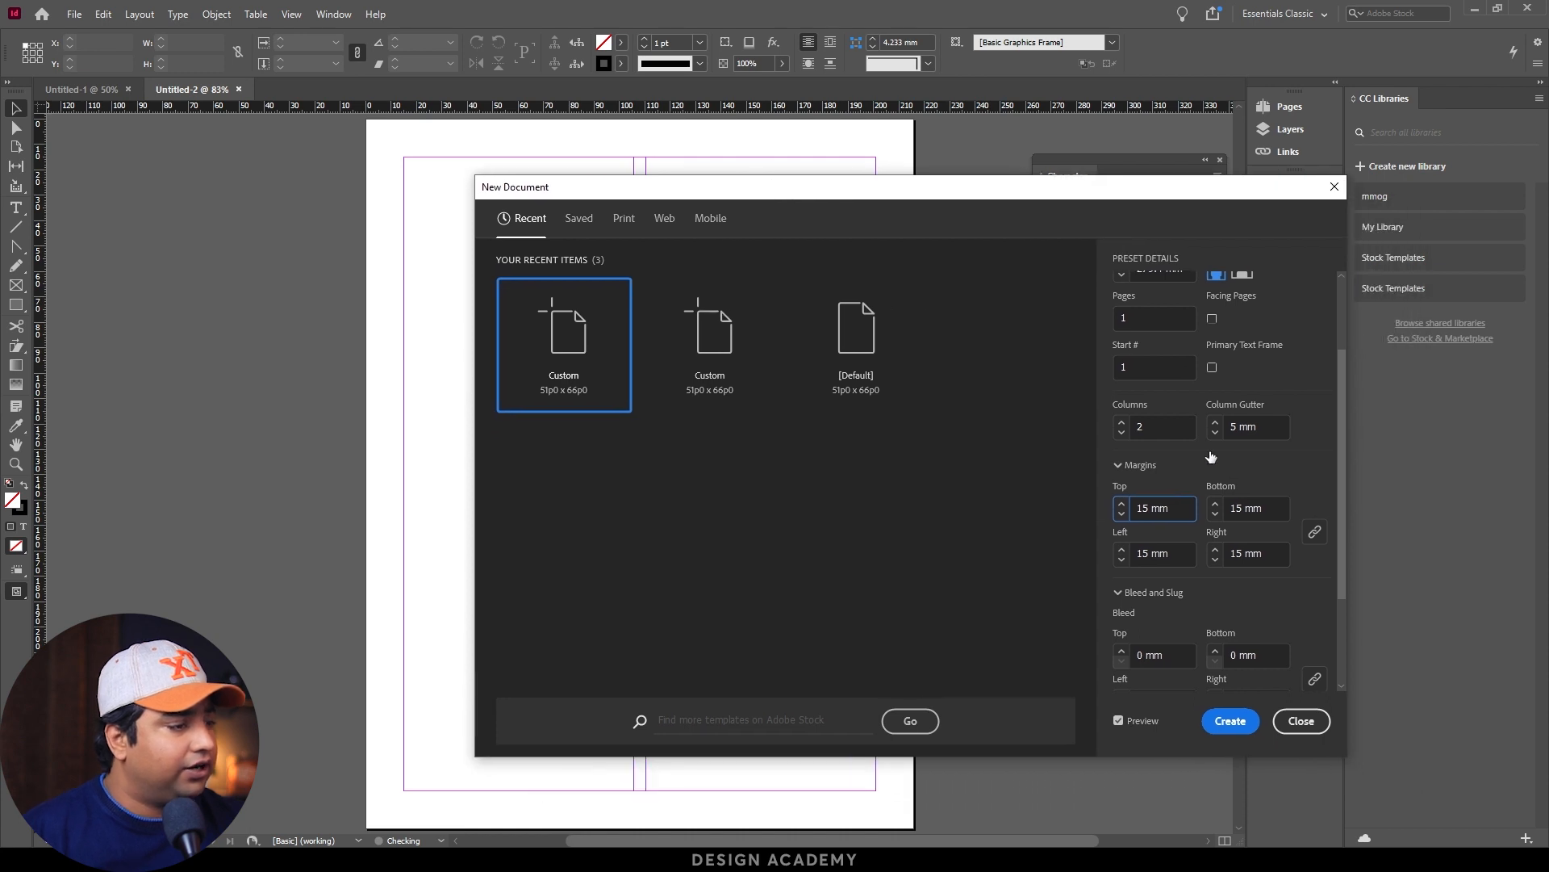
{"action": "left_click", "coordinate": [1315, 533]}
{"action": "left_click", "coordinate": [1179, 511]}
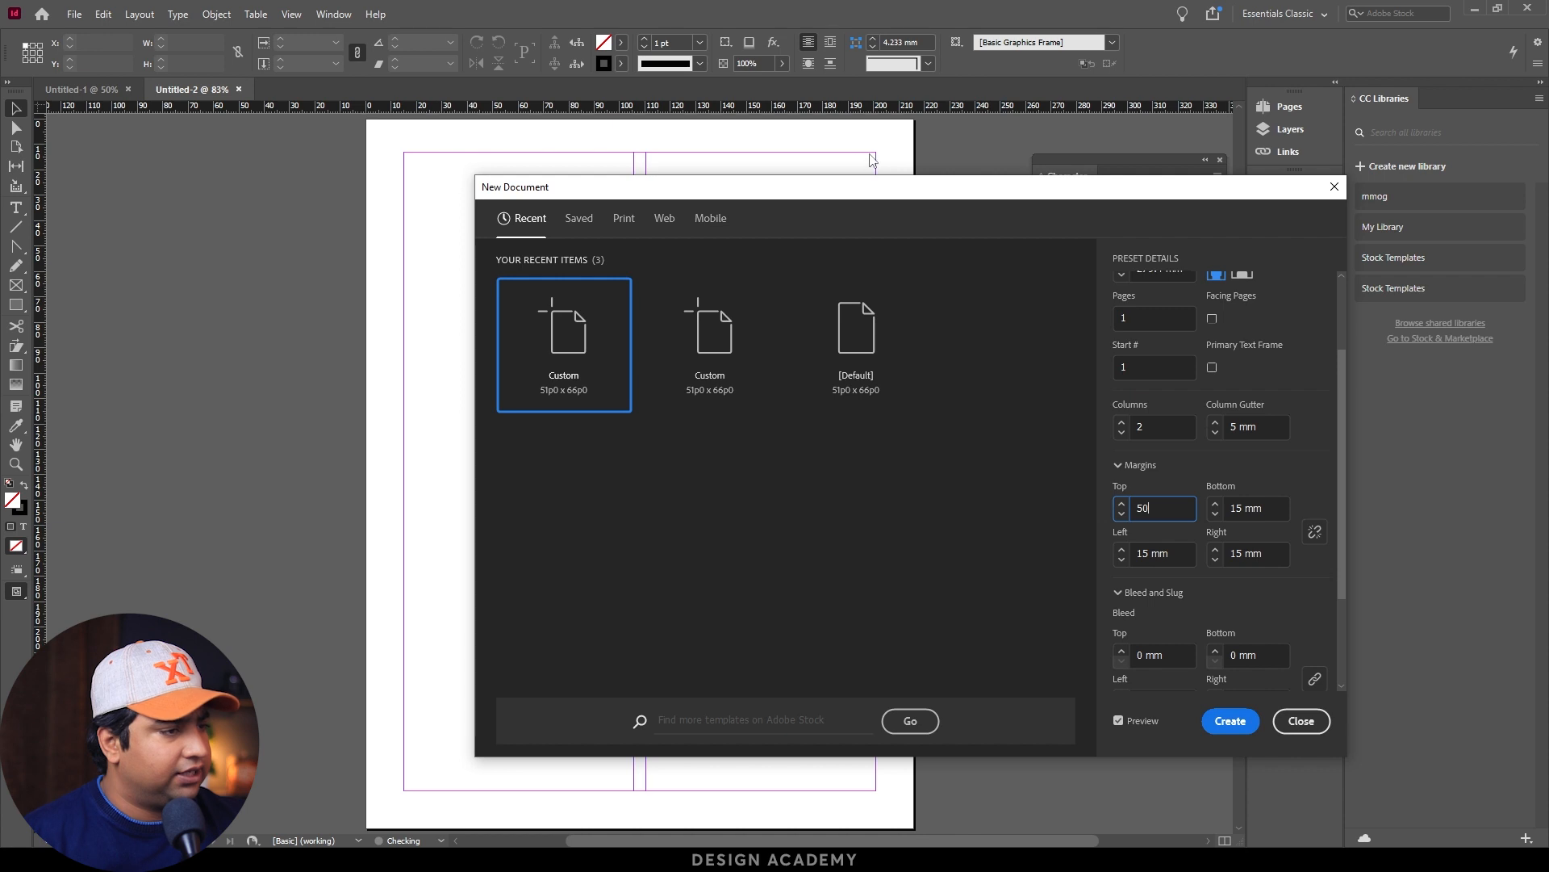
{"action": "left_click", "coordinate": [1268, 555]}
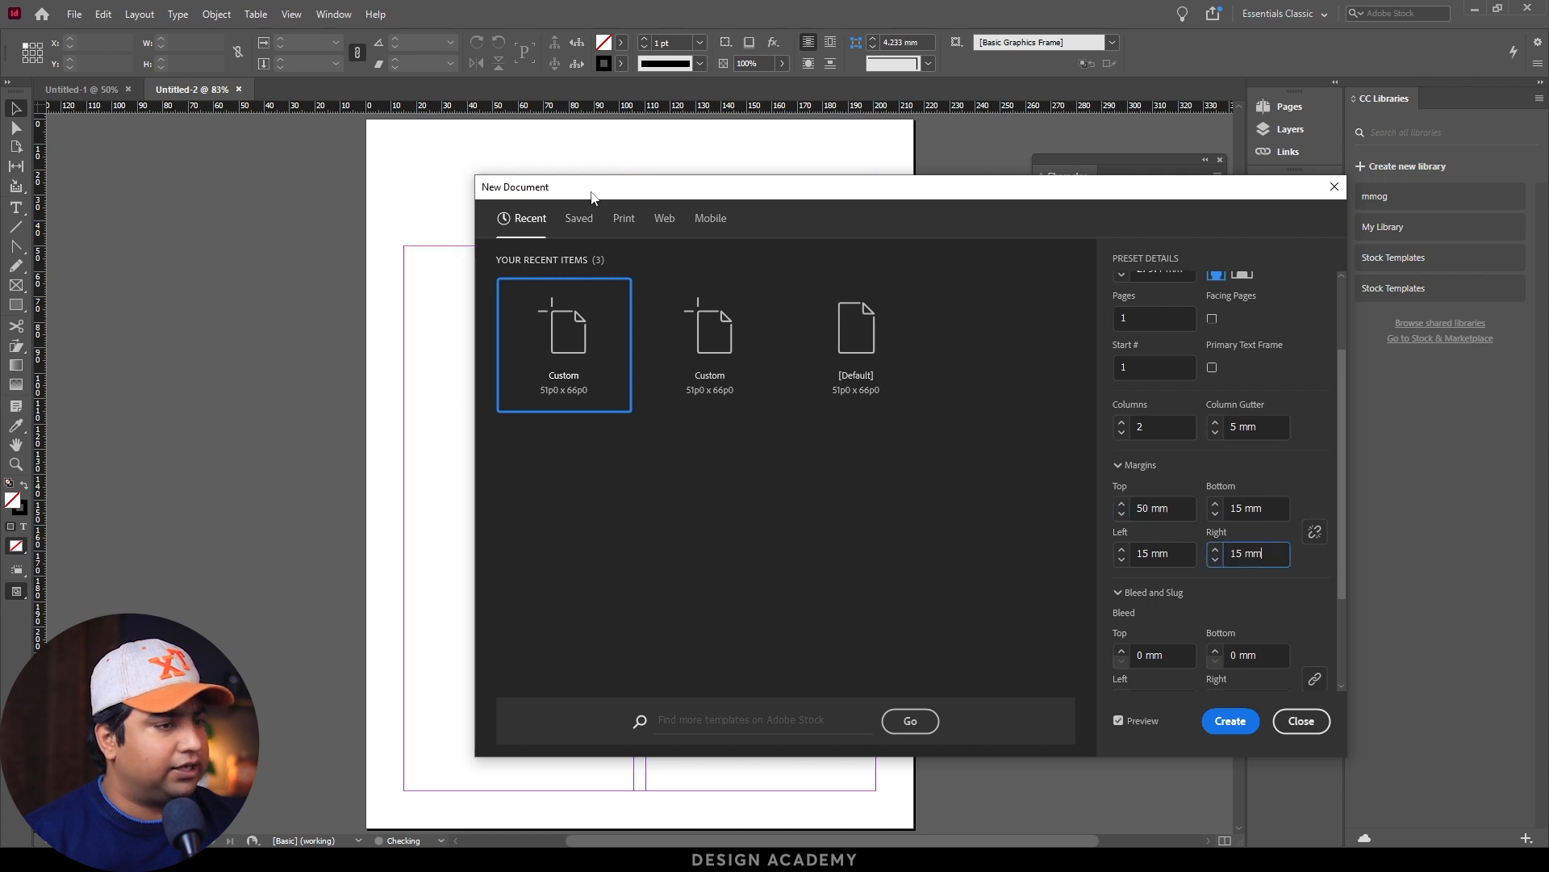
{"action": "left_click_drag", "start_coordinate": [591, 198], "coordinate": [836, 291]}
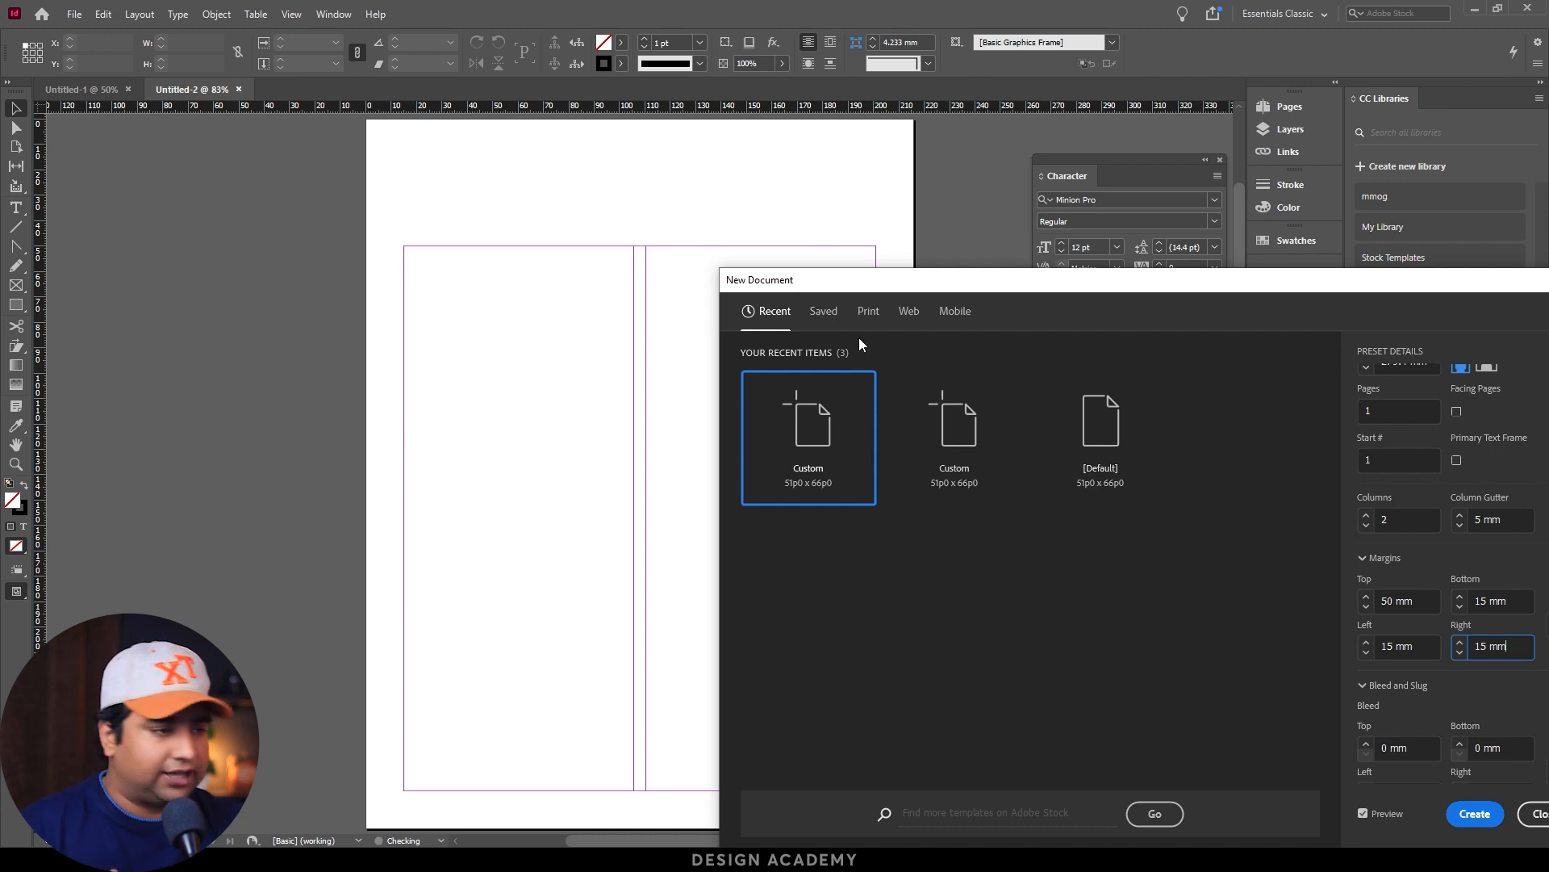
{"action": "left_click_drag", "start_coordinate": [848, 288], "coordinate": [554, 184]}
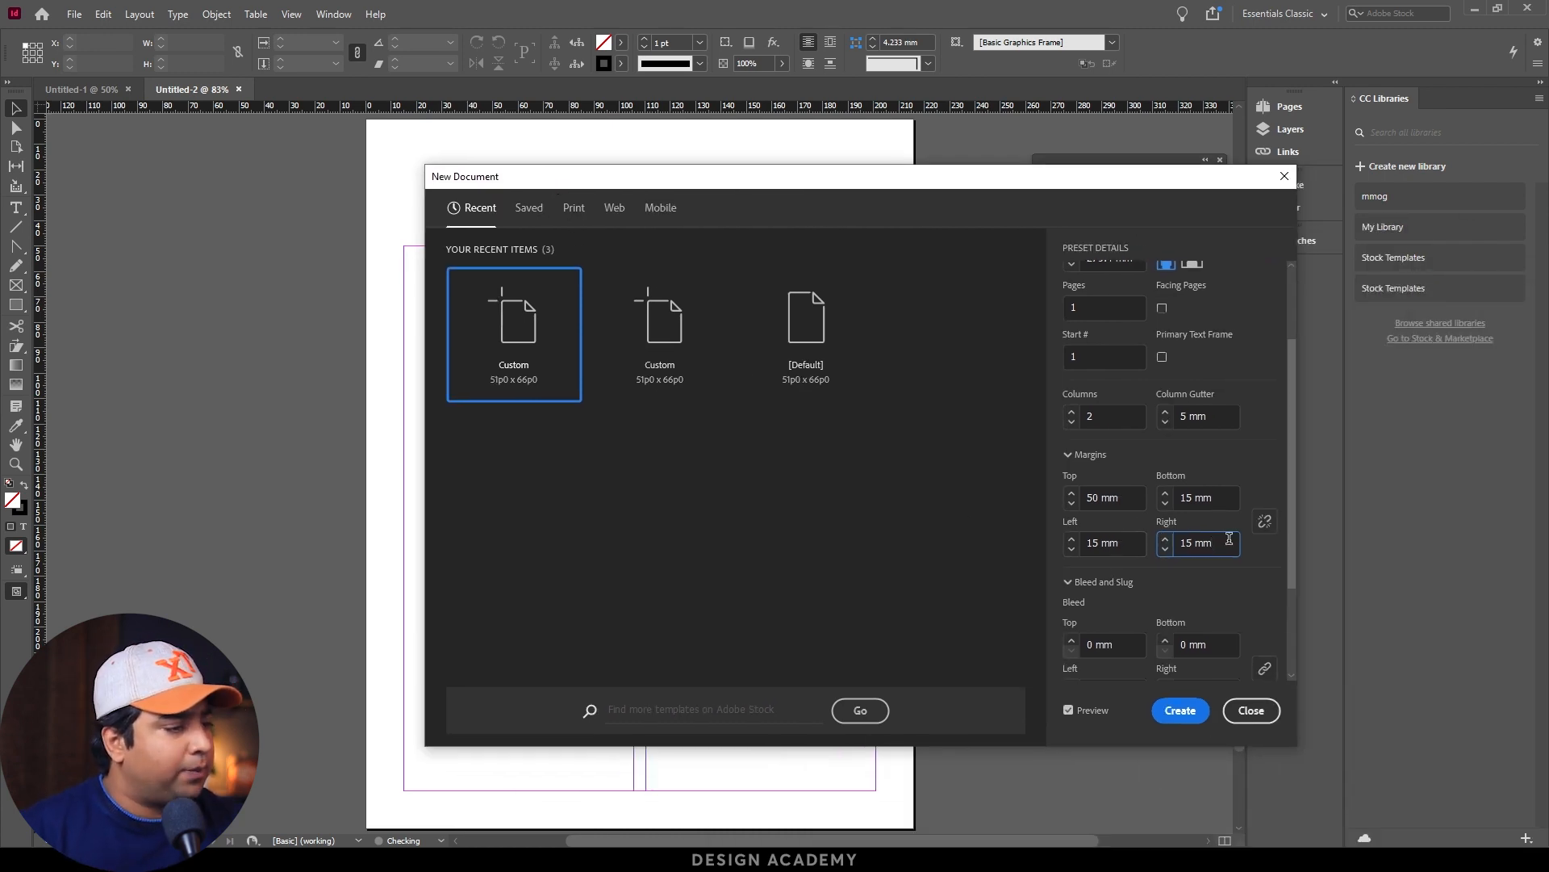
Step: Link the margins again so all four take the 50 mm value, and inspect the page preview
{"action": "left_click", "coordinate": [1265, 521]}
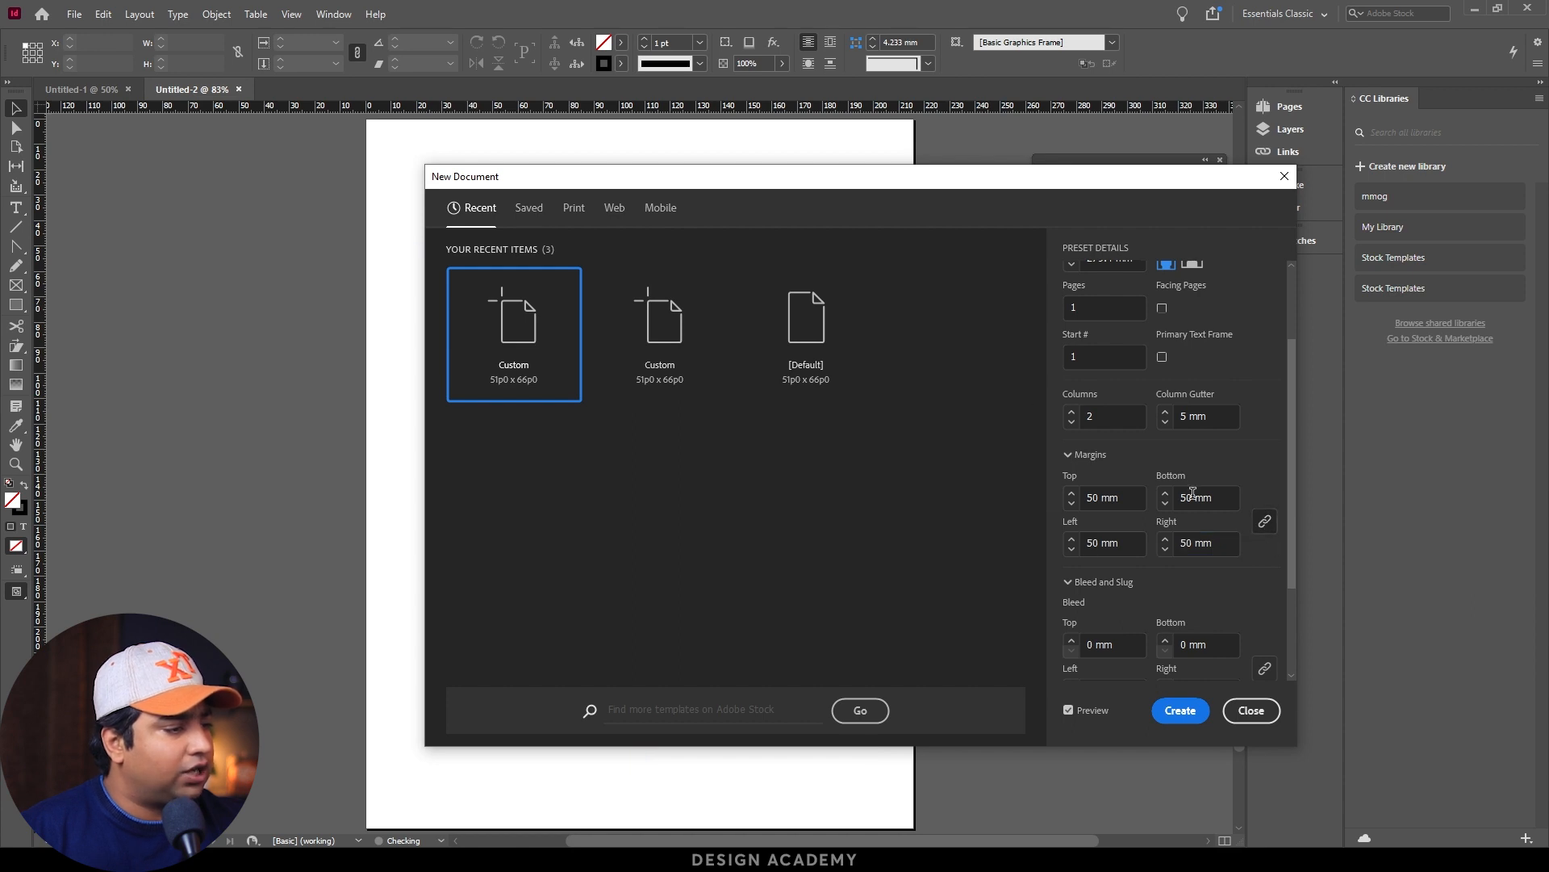
{"action": "left_click_drag", "start_coordinate": [483, 183], "coordinate": [990, 315]}
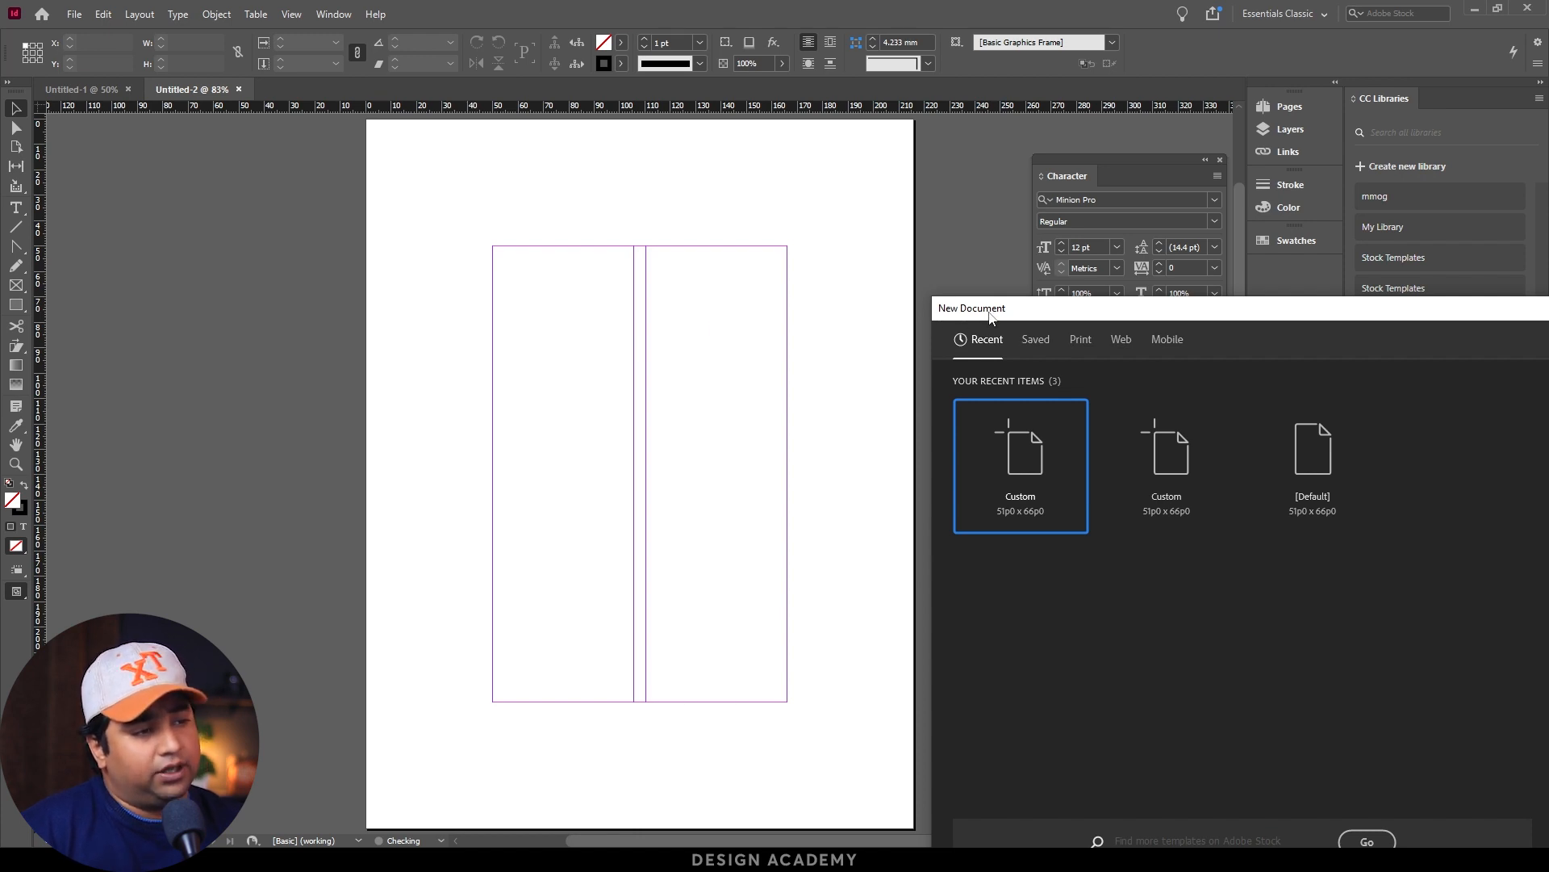
{"action": "left_click_drag", "start_coordinate": [992, 317], "coordinate": [570, 209]}
Step: Set all four linked margins to 15 mm
{"action": "left_click", "coordinate": [1172, 529]}
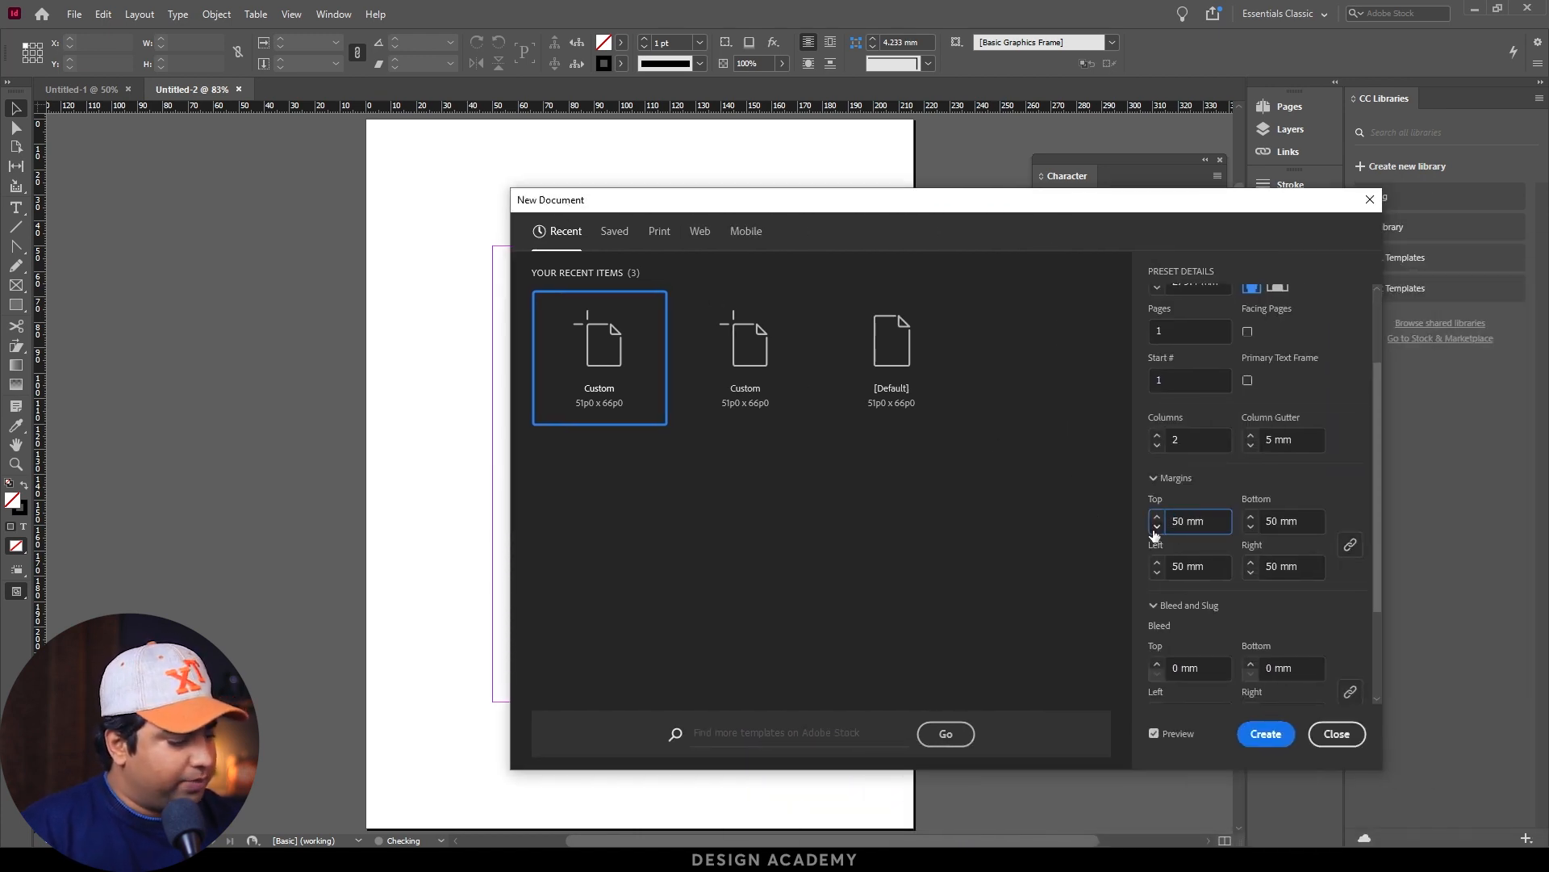
{"action": "double_click", "coordinate": [1174, 521]}
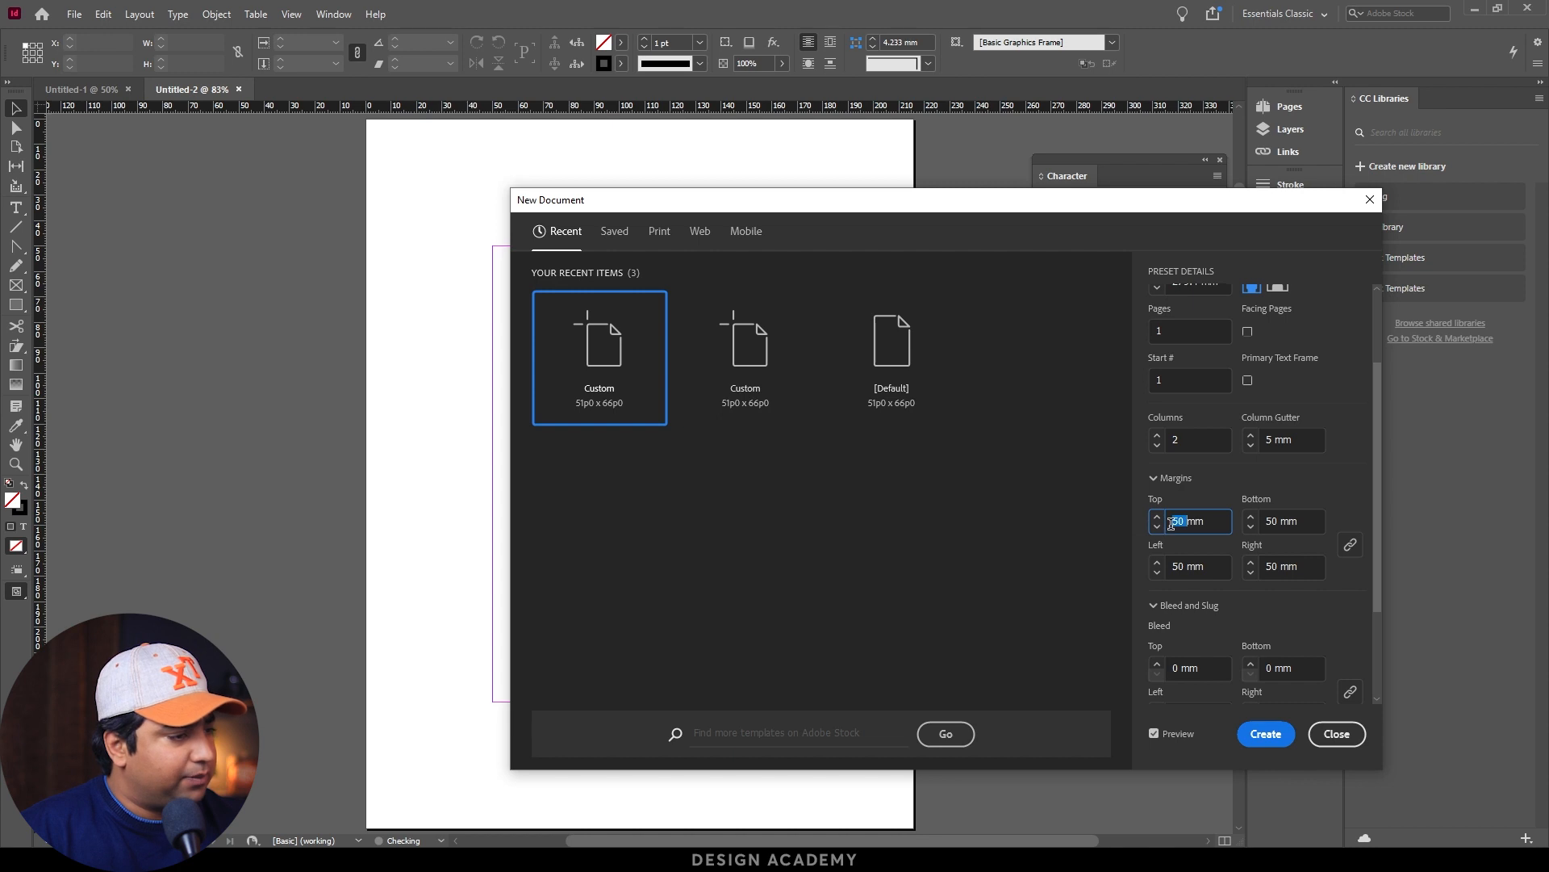
{"action": "type", "text": "15"}
{"action": "key", "text": "Tab"}
Step: Set the linked bleed to 3 mm on all four sides
{"action": "left_click_drag", "start_coordinate": [1375, 530], "coordinate": [1377, 626]}
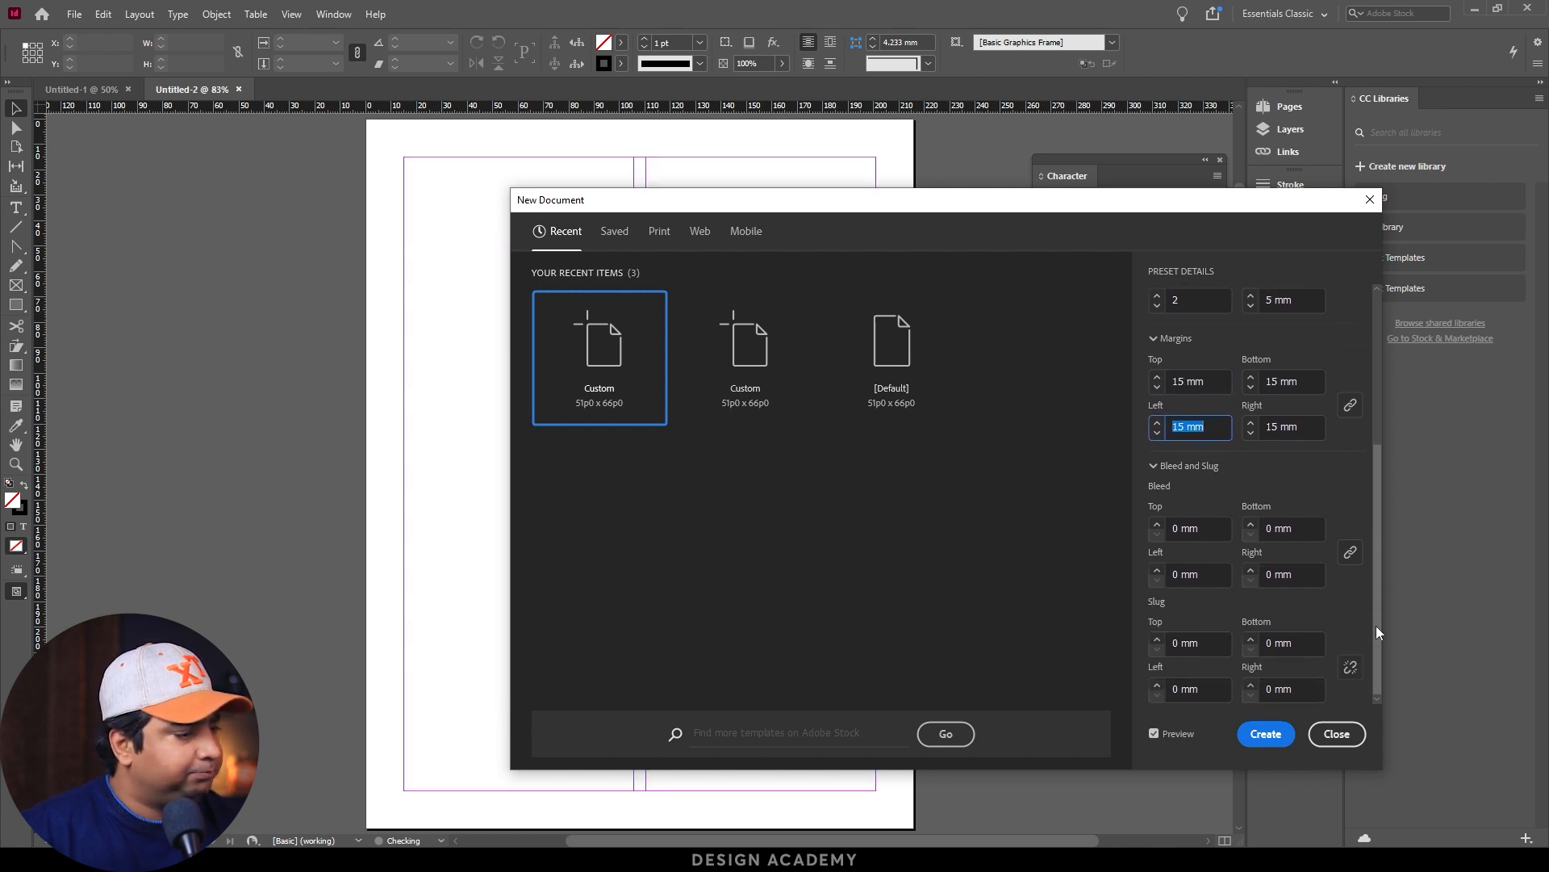
{"action": "left_click", "coordinate": [1162, 528]}
{"action": "type", "text": "3"}
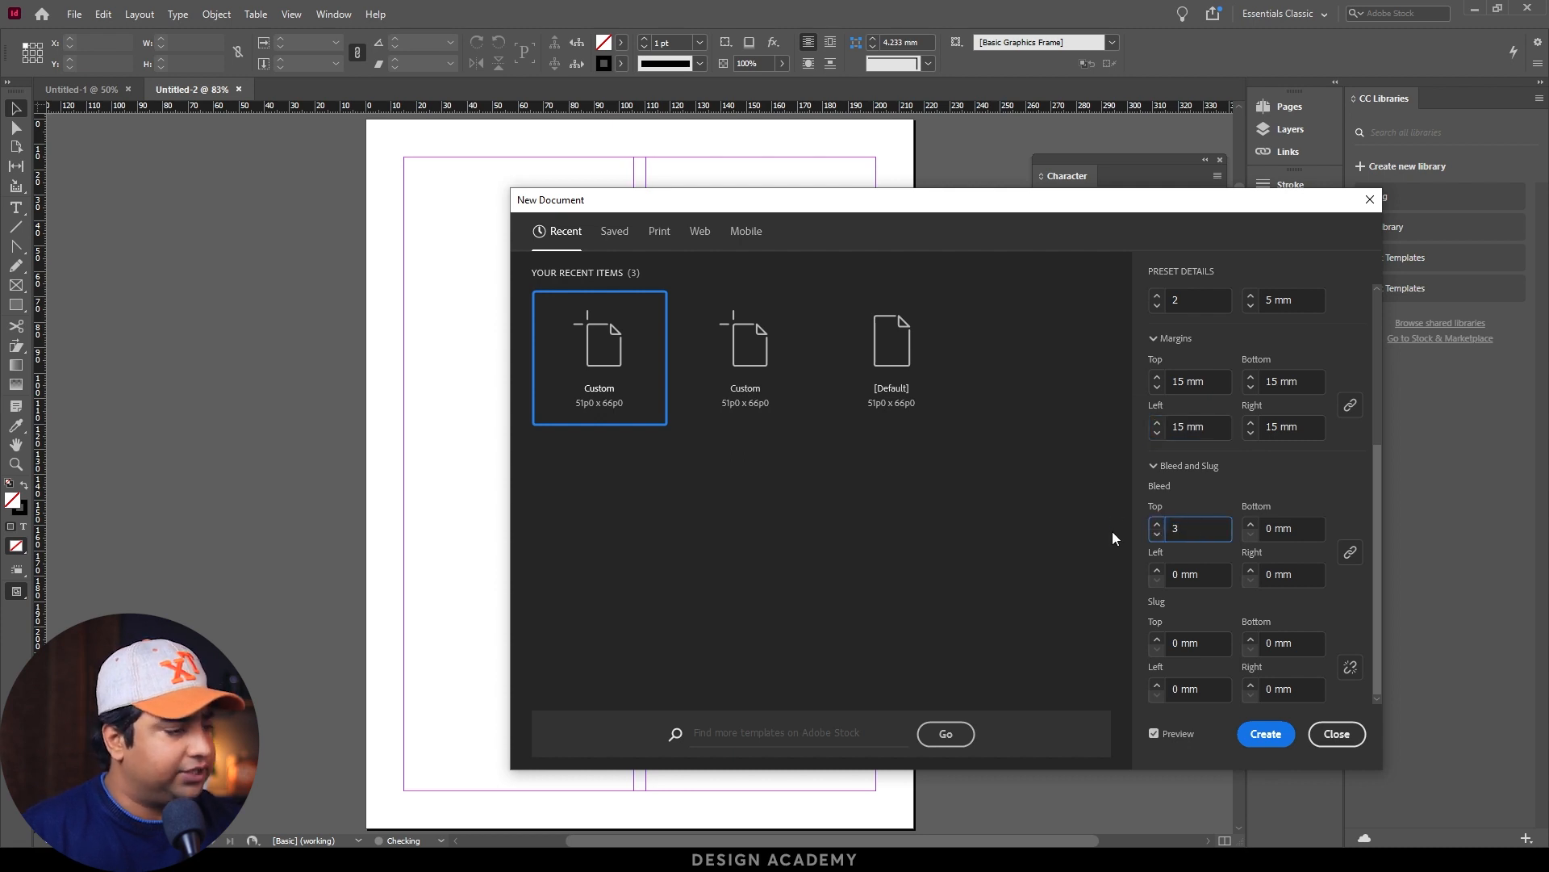
{"action": "left_click", "coordinate": [1218, 574]}
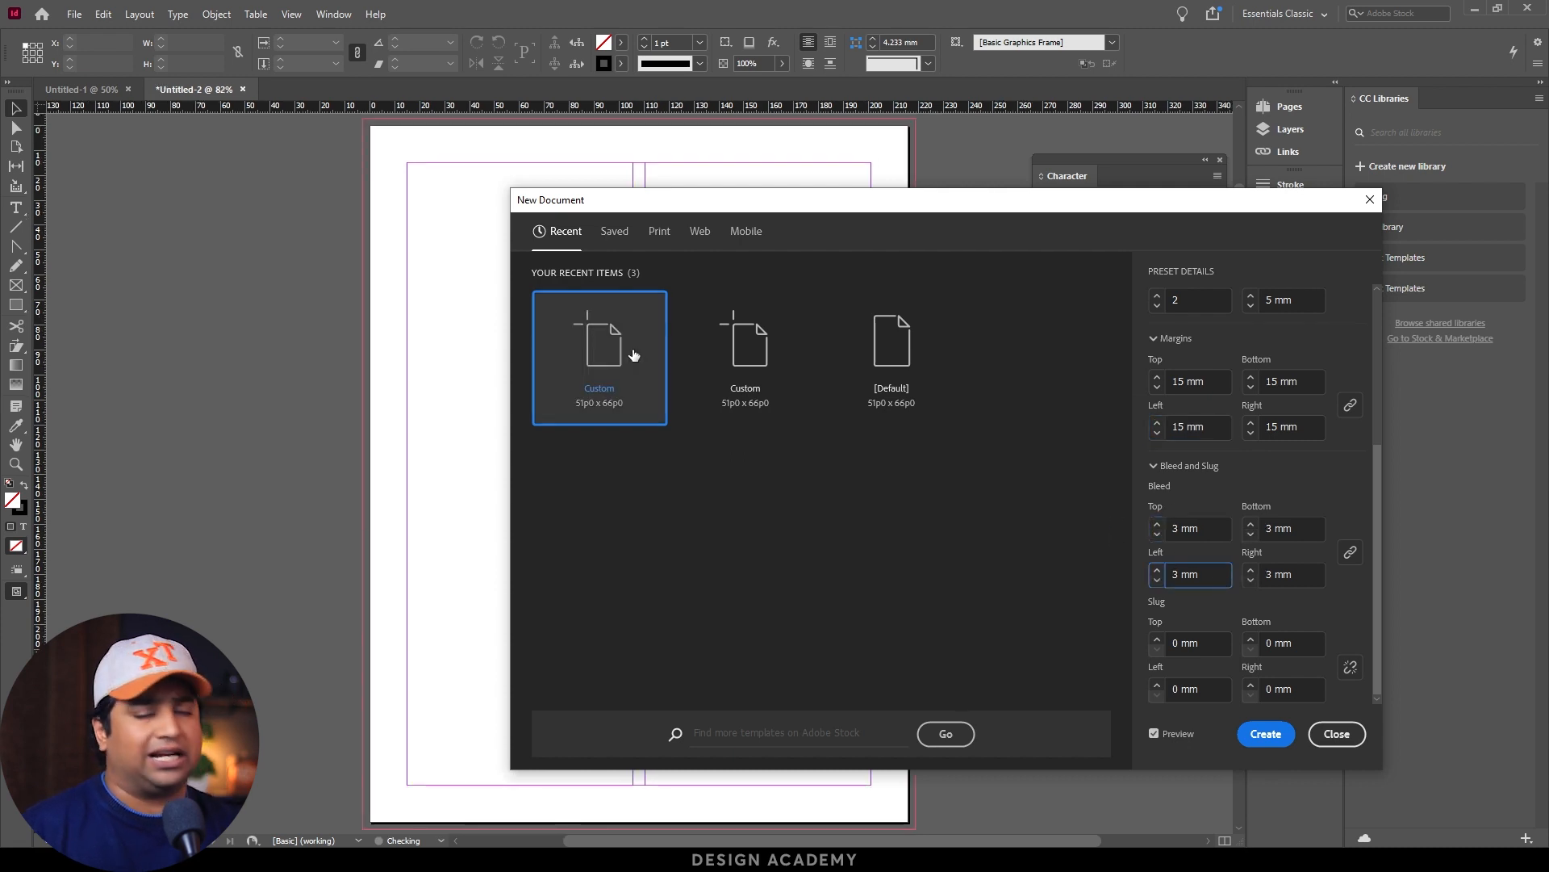
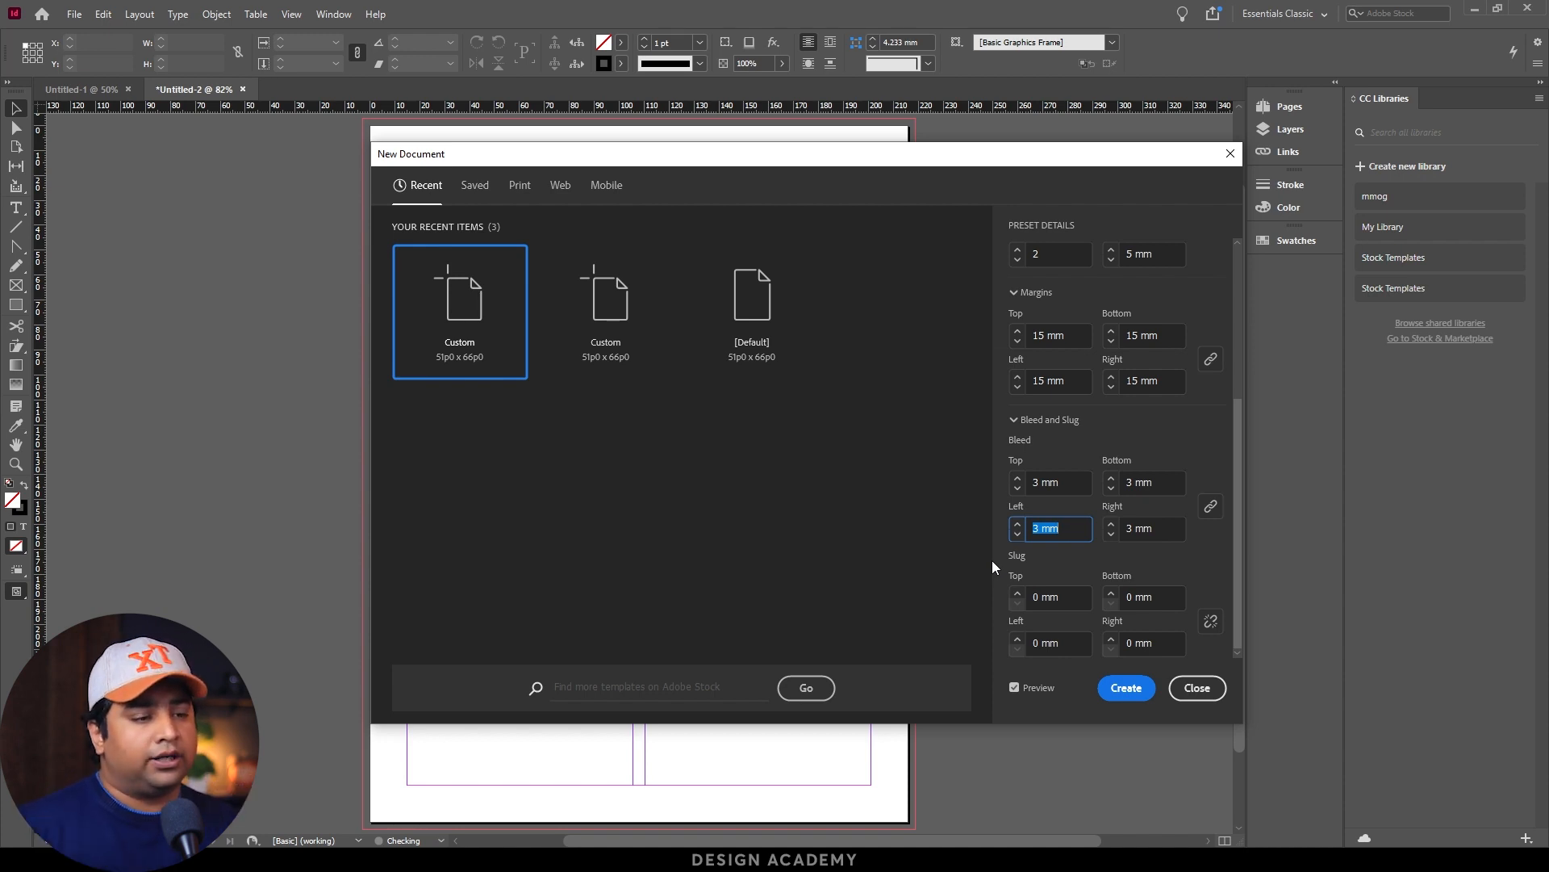
Step: Set the slug to 25 mm on all four linked sides and check its guides around the page preview
{"action": "left_click", "coordinate": [1013, 603]}
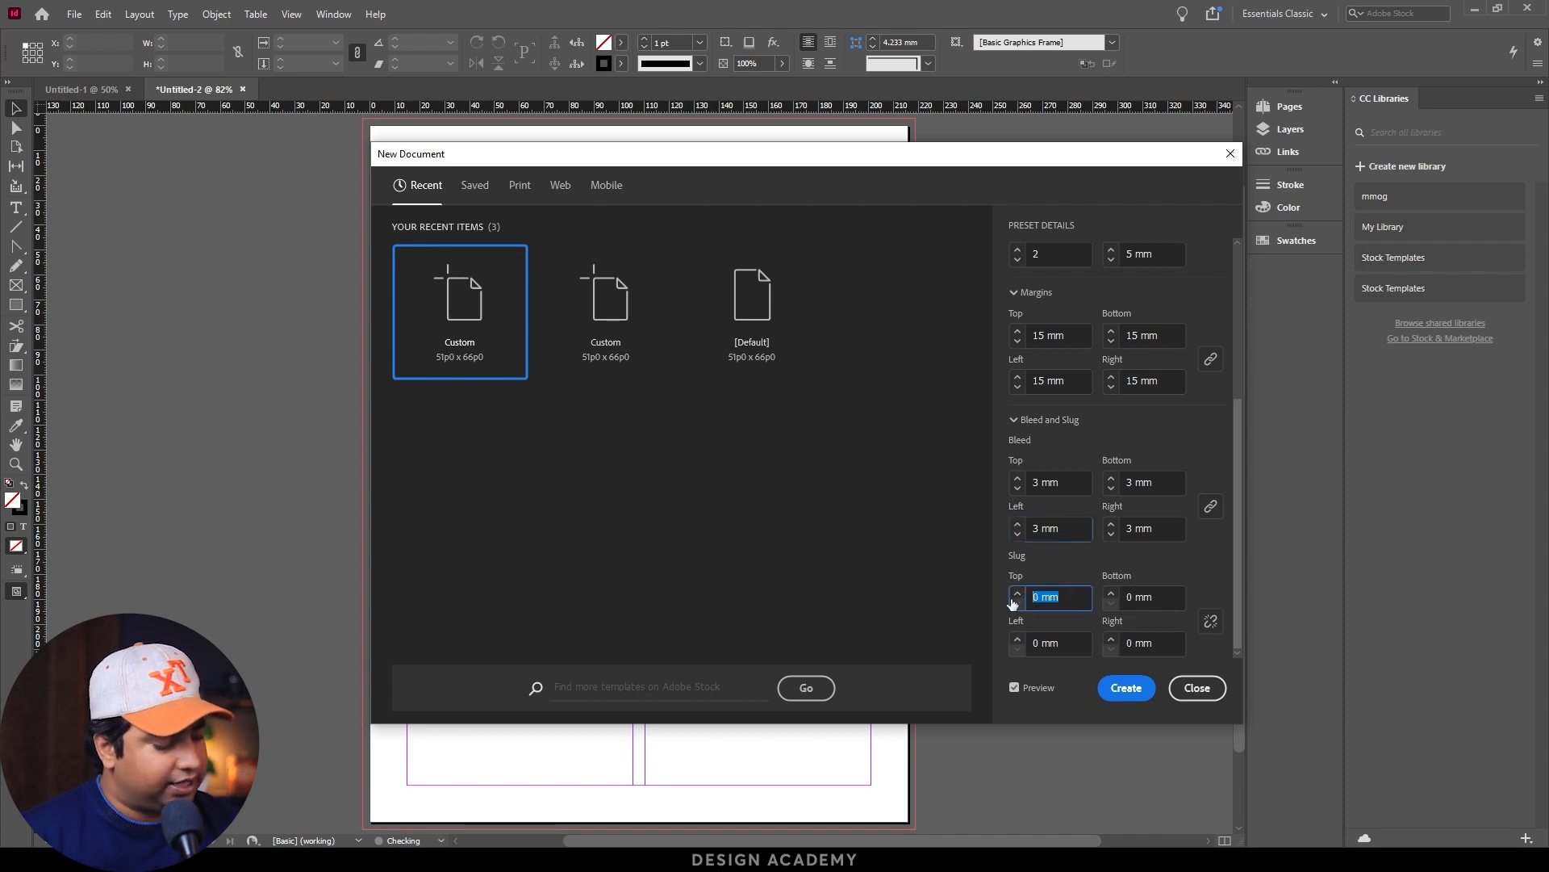
{"action": "type", "text": "25"}
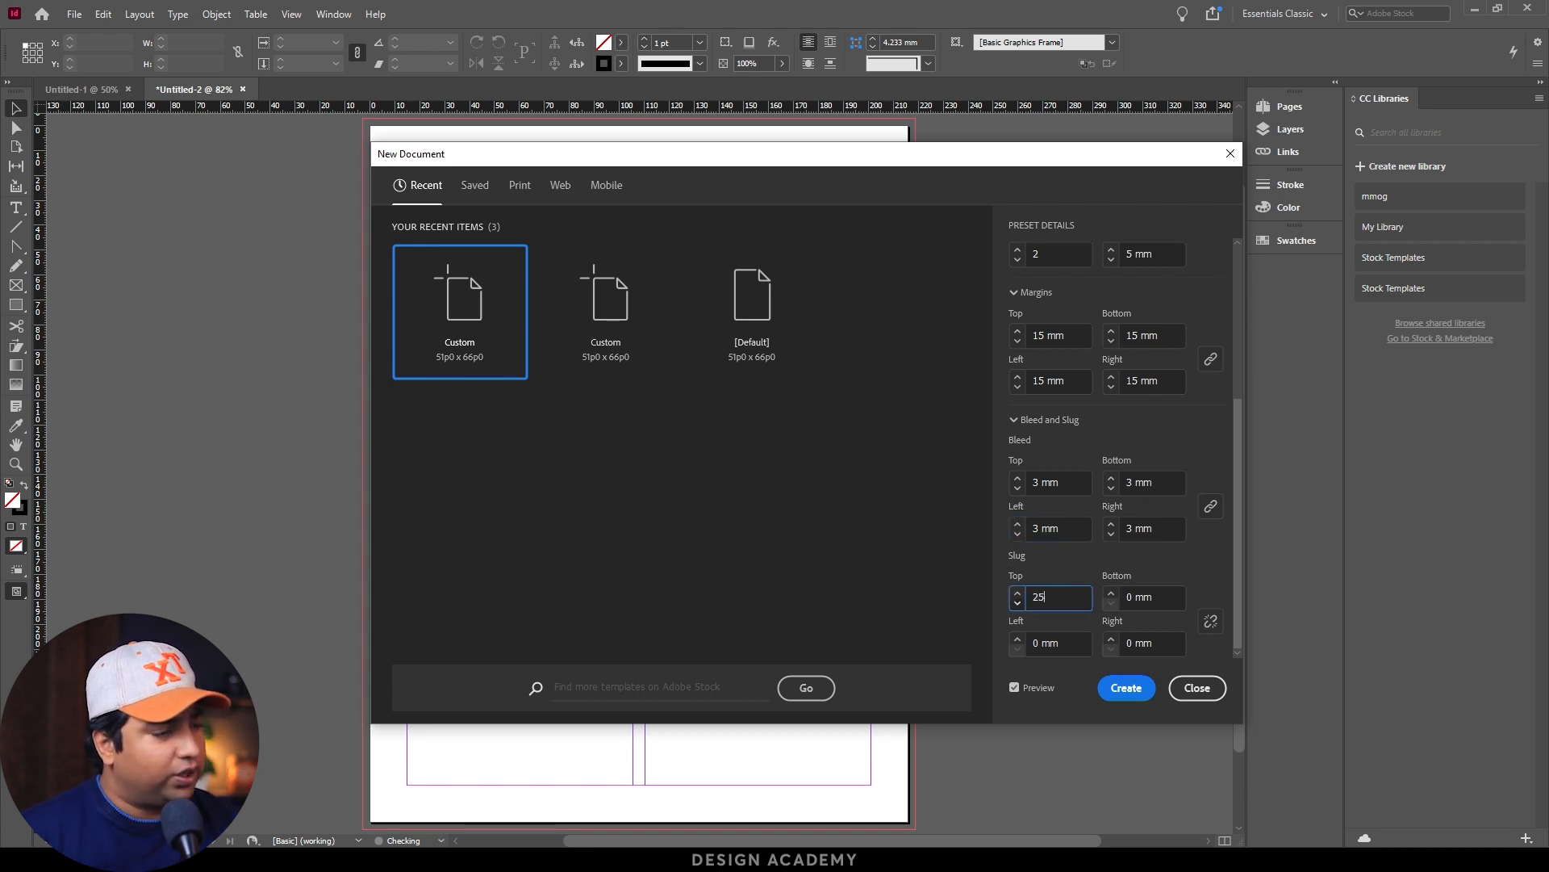
{"action": "left_click", "coordinate": [1015, 699]}
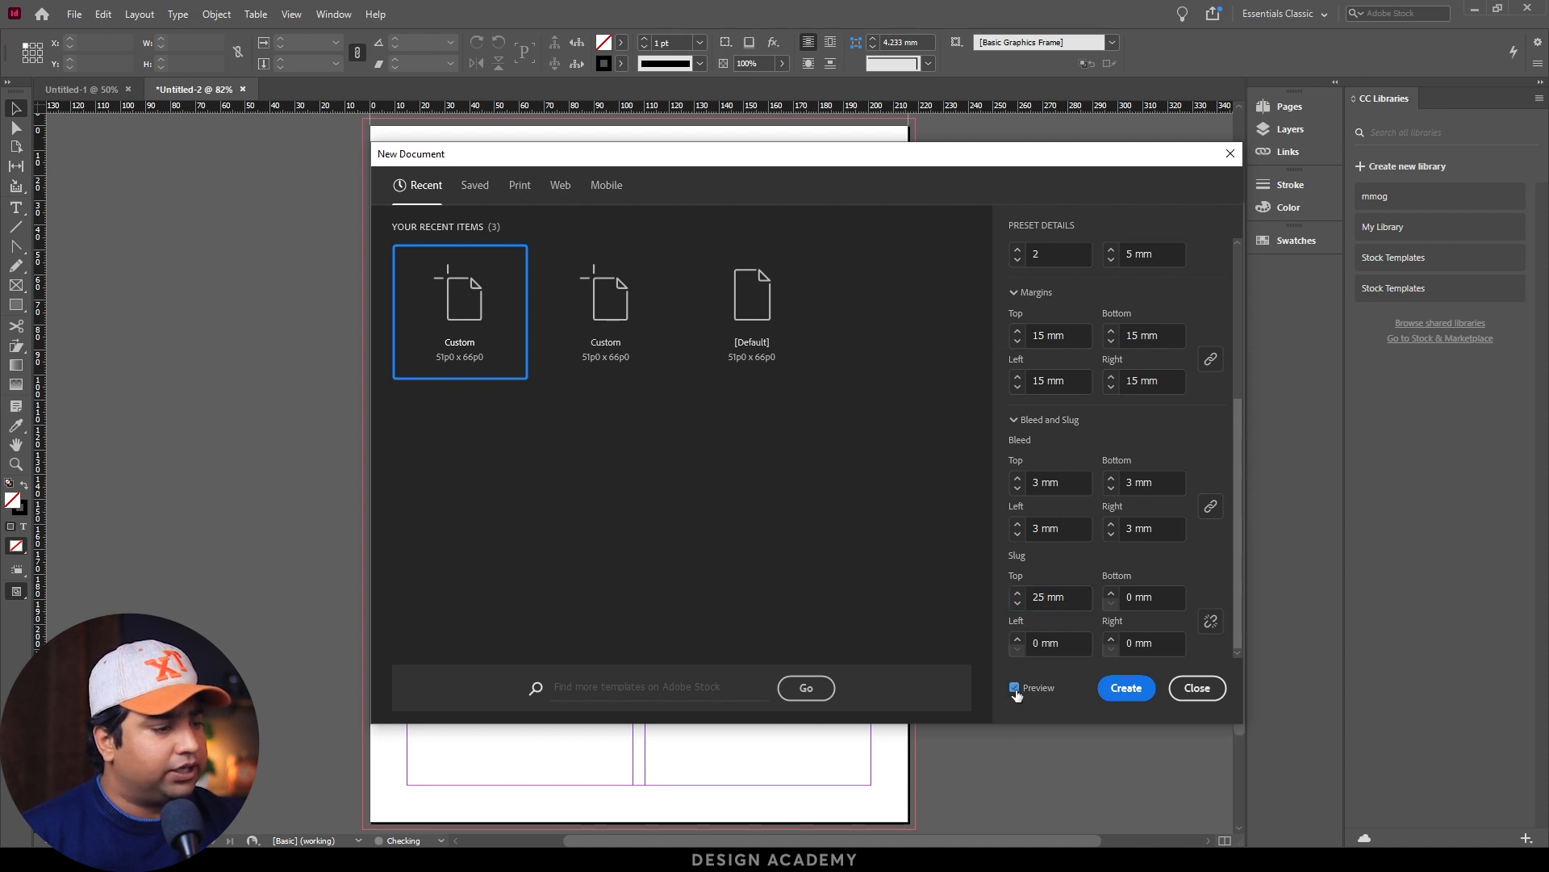
{"action": "left_click_drag", "start_coordinate": [700, 168], "coordinate": [825, 225]}
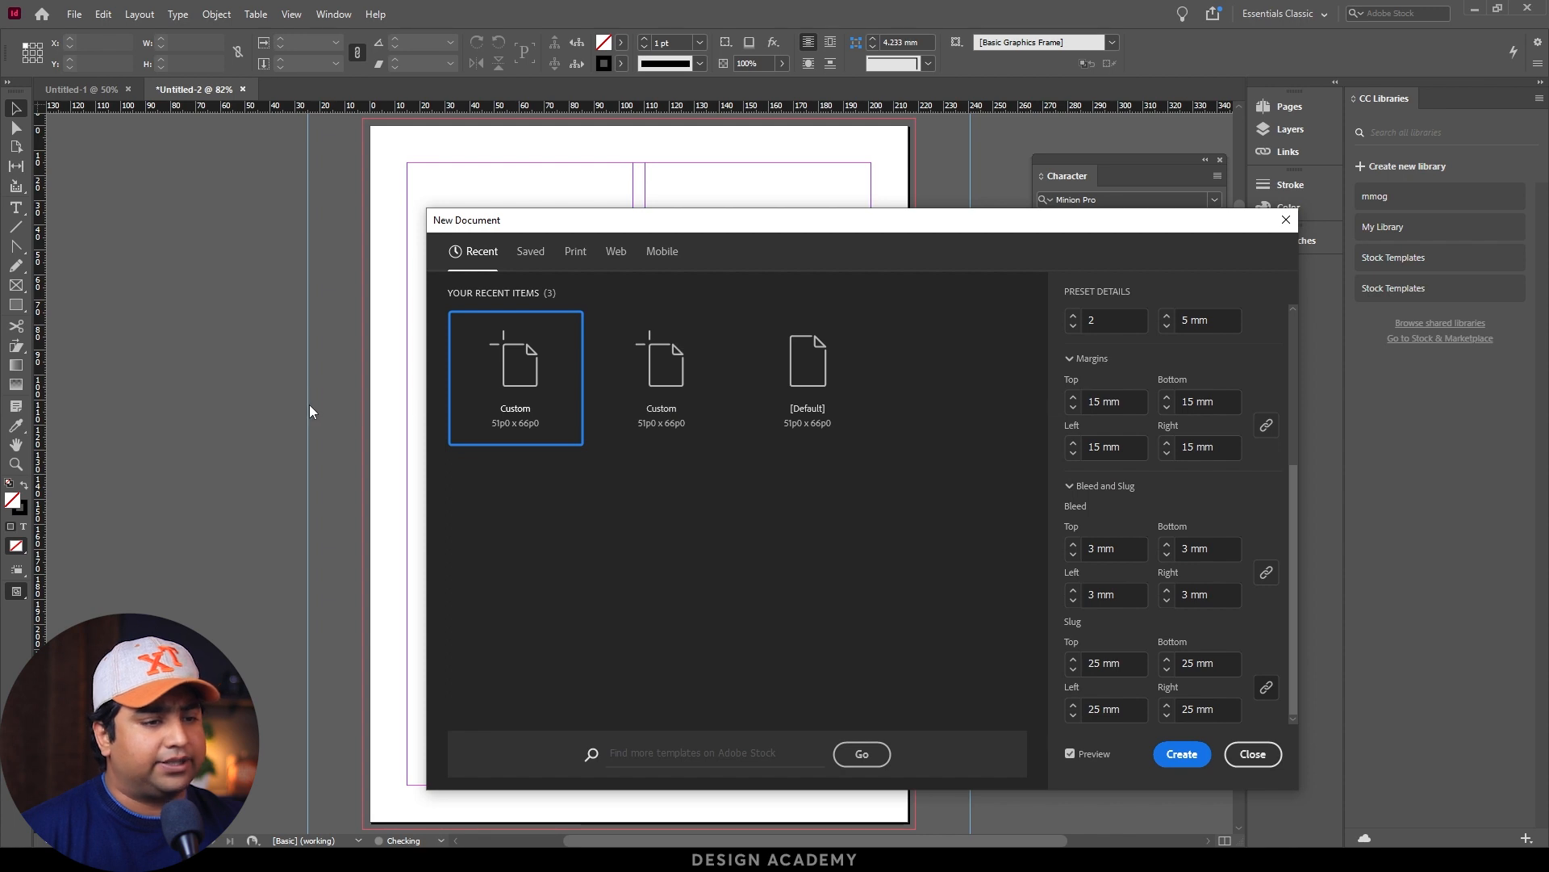
{"action": "left_click_drag", "start_coordinate": [479, 223], "coordinate": [463, 212]}
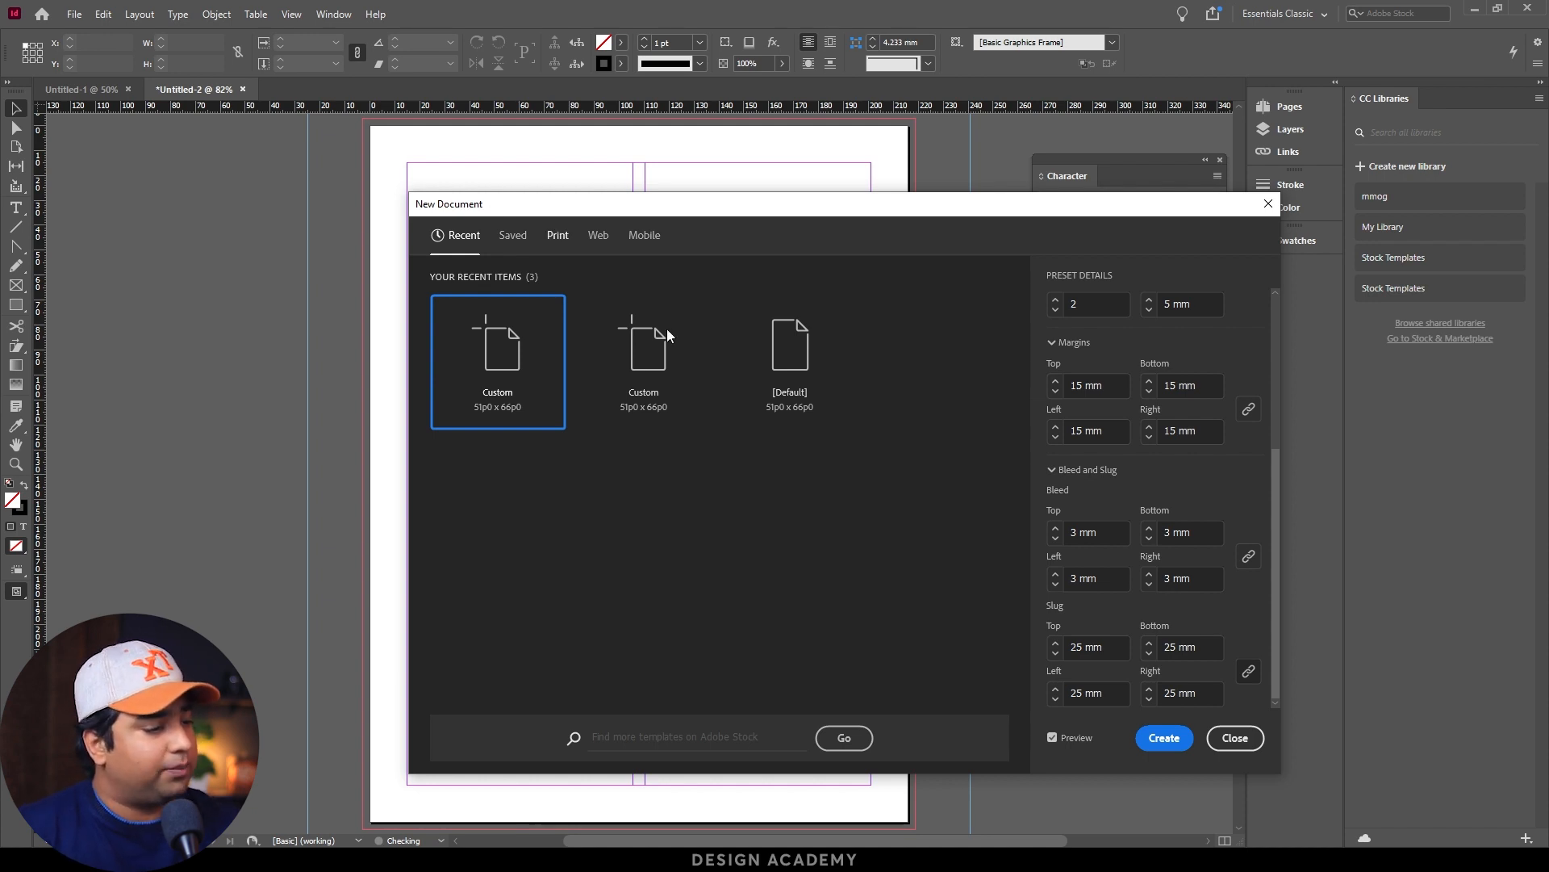
Step: Reset all four linked slug values to 0 mm and create the document
{"action": "left_click_drag", "start_coordinate": [1201, 646], "coordinate": [1127, 646]}
{"action": "type", "text": "0"}
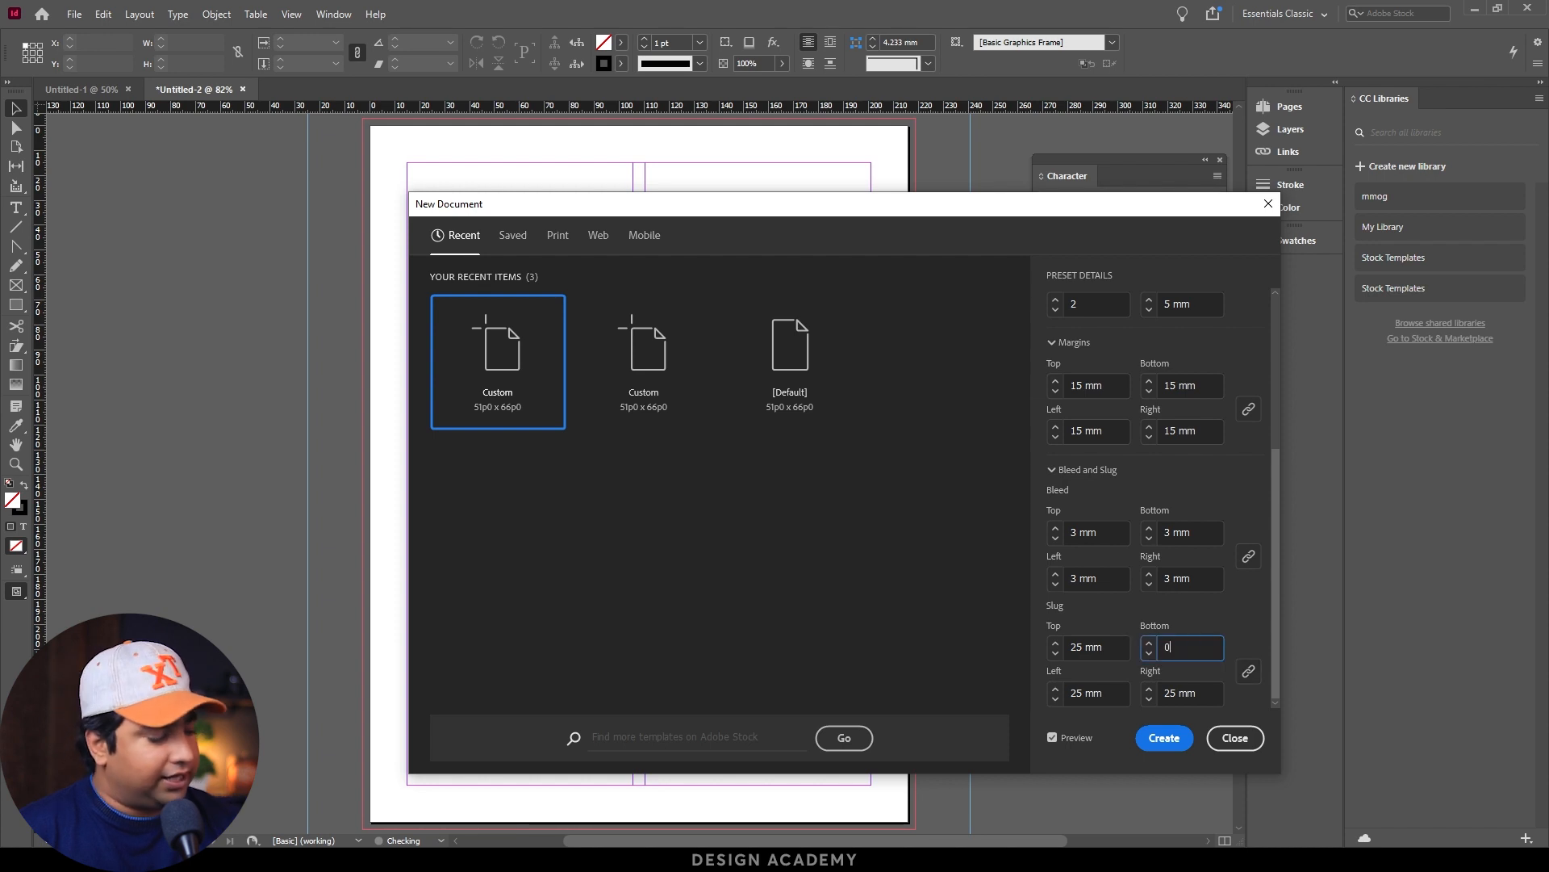
{"action": "left_click", "coordinate": [1180, 692]}
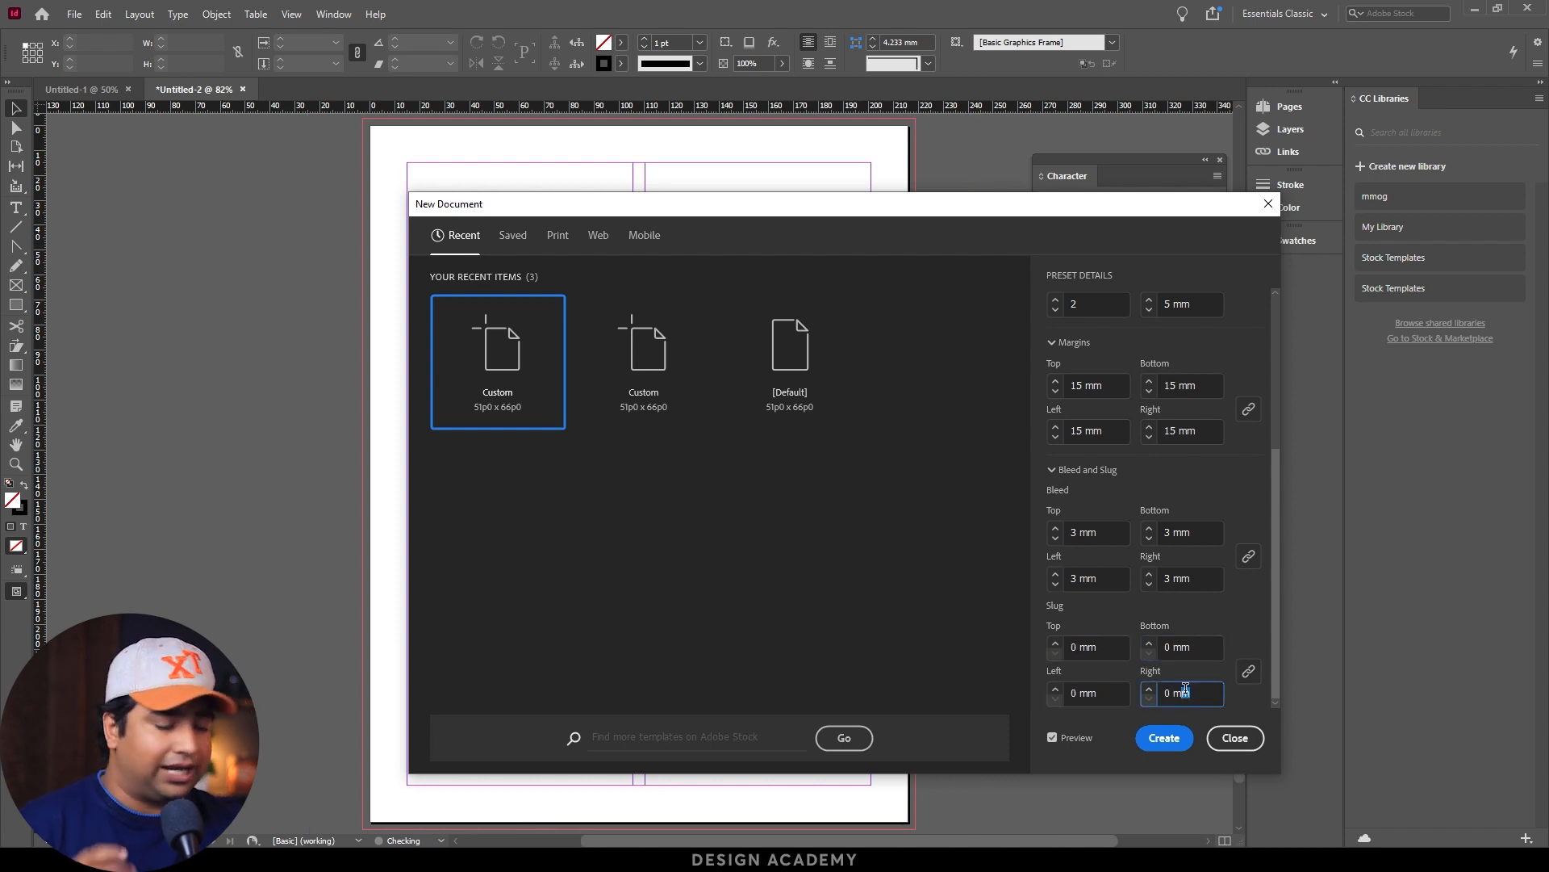
{"action": "left_click", "coordinate": [1159, 734]}
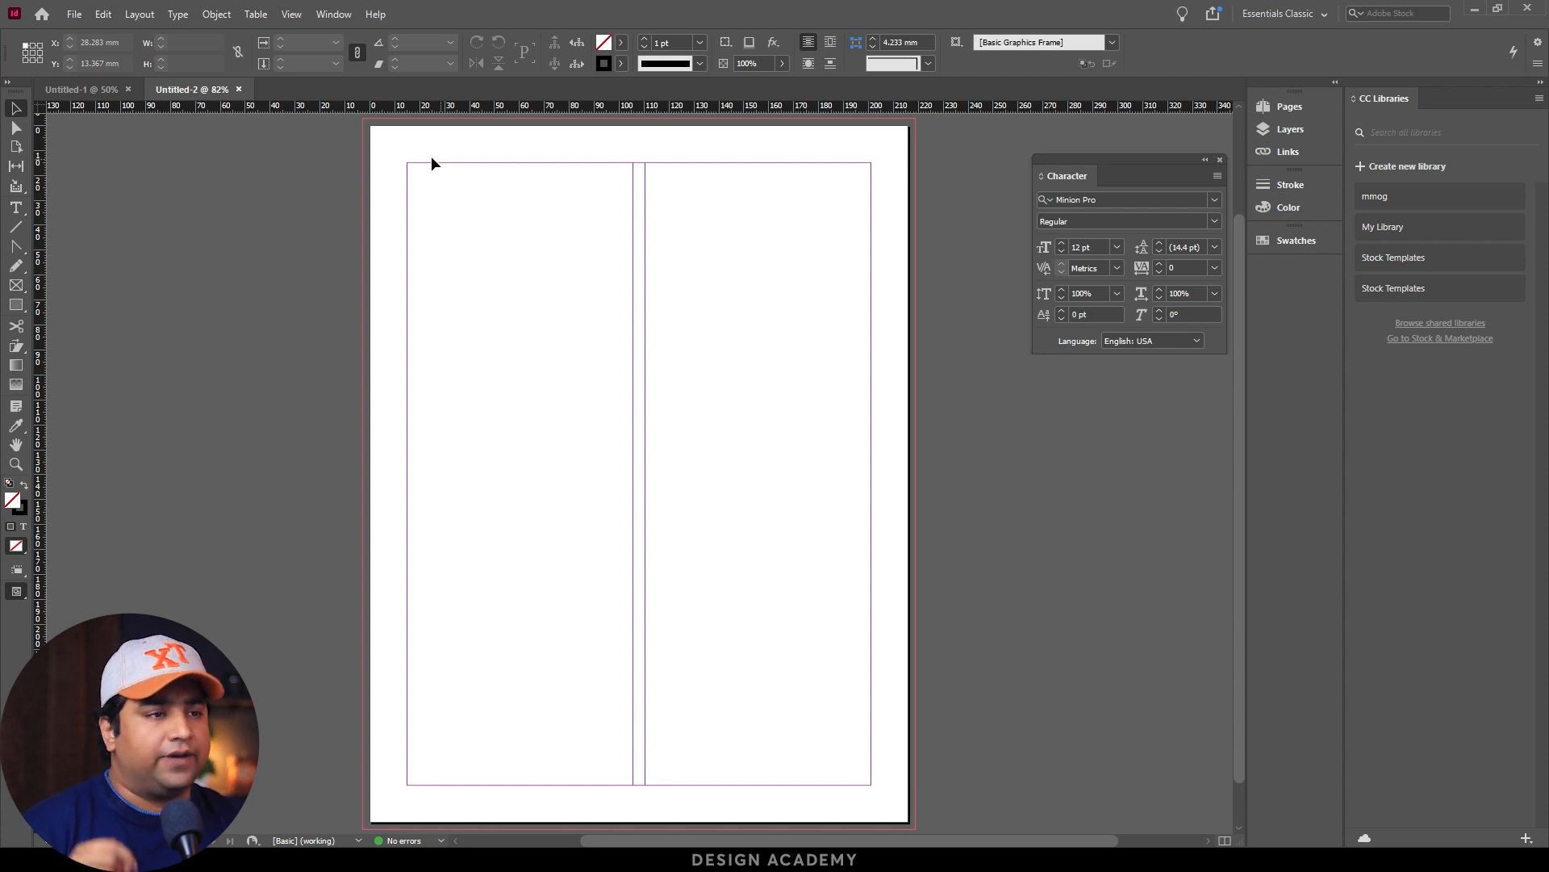
Step: Show the document's page thumbnails and enlarge the area that lists them
{"action": "left_click", "coordinate": [328, 16]}
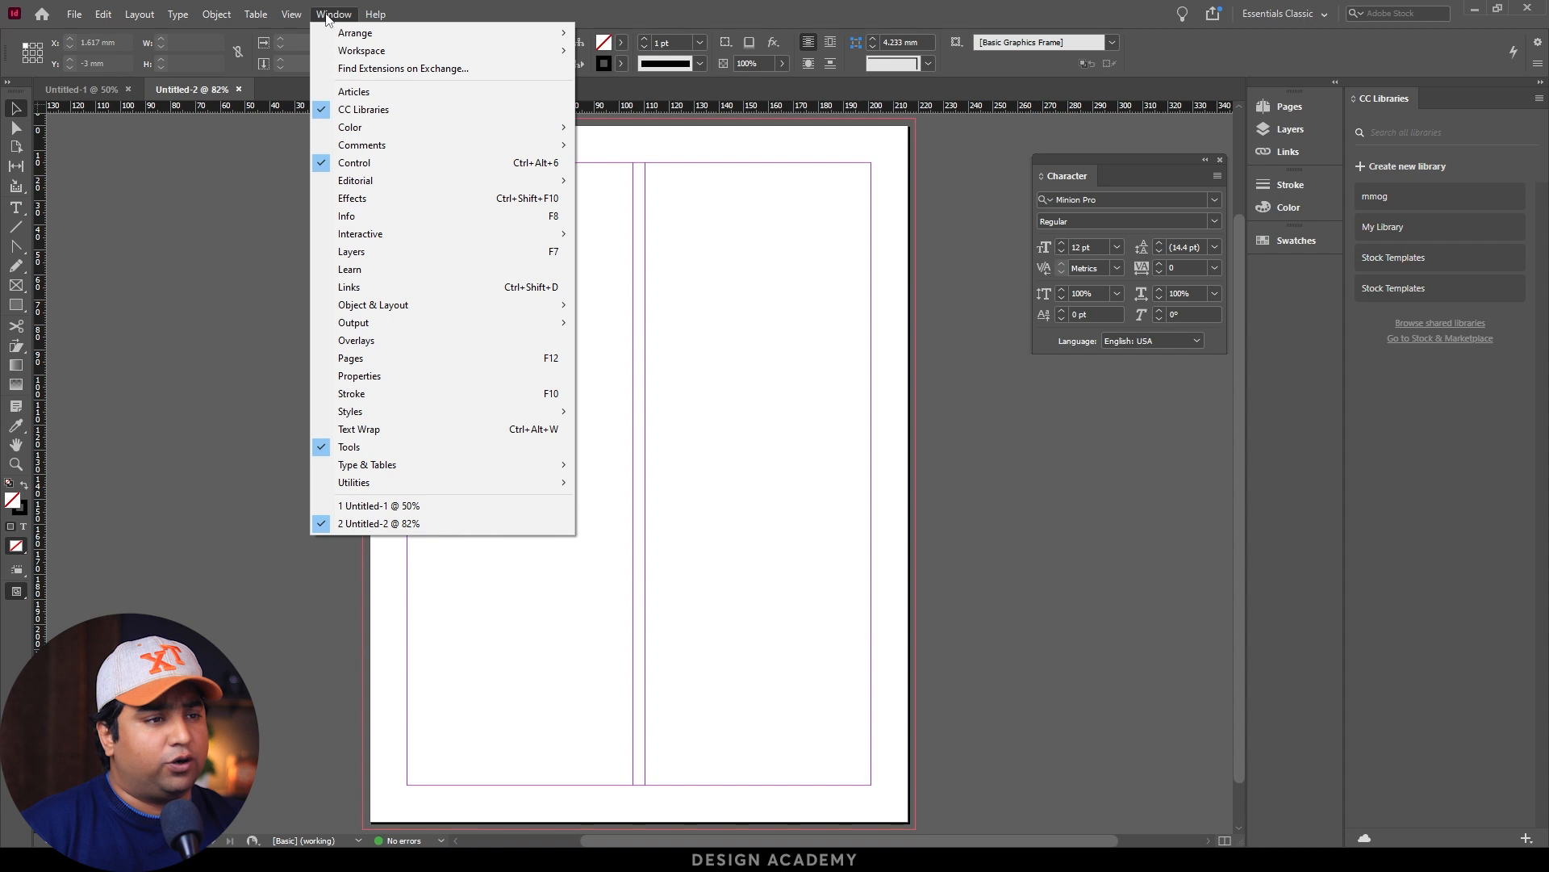
{"action": "left_click", "coordinate": [391, 358]}
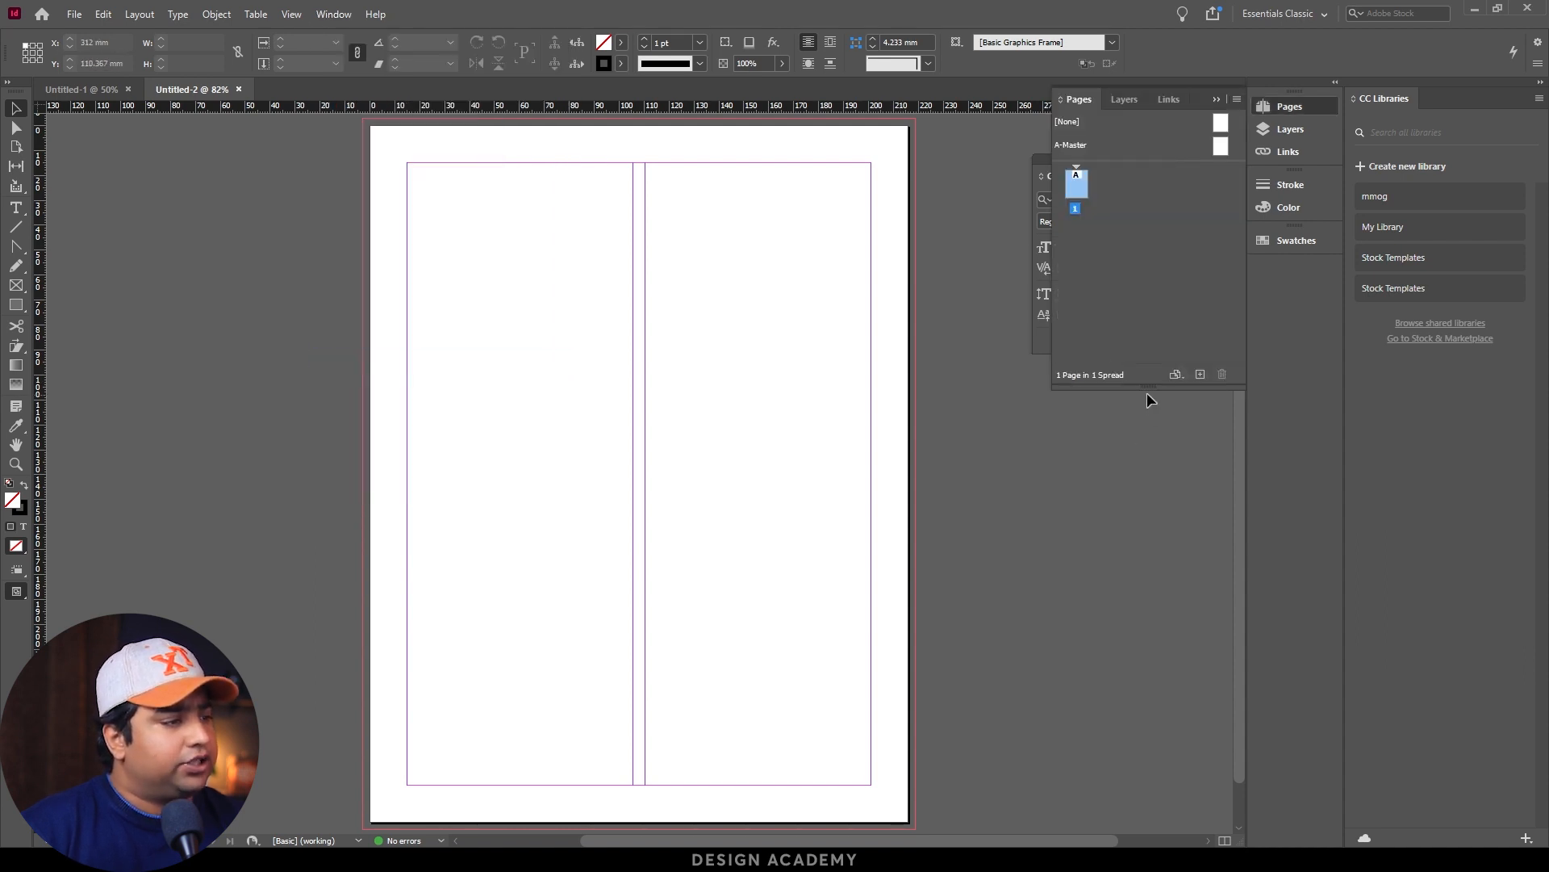
{"action": "left_click_drag", "start_coordinate": [1146, 388], "coordinate": [1148, 596]}
{"action": "left_click", "coordinate": [1073, 239]}
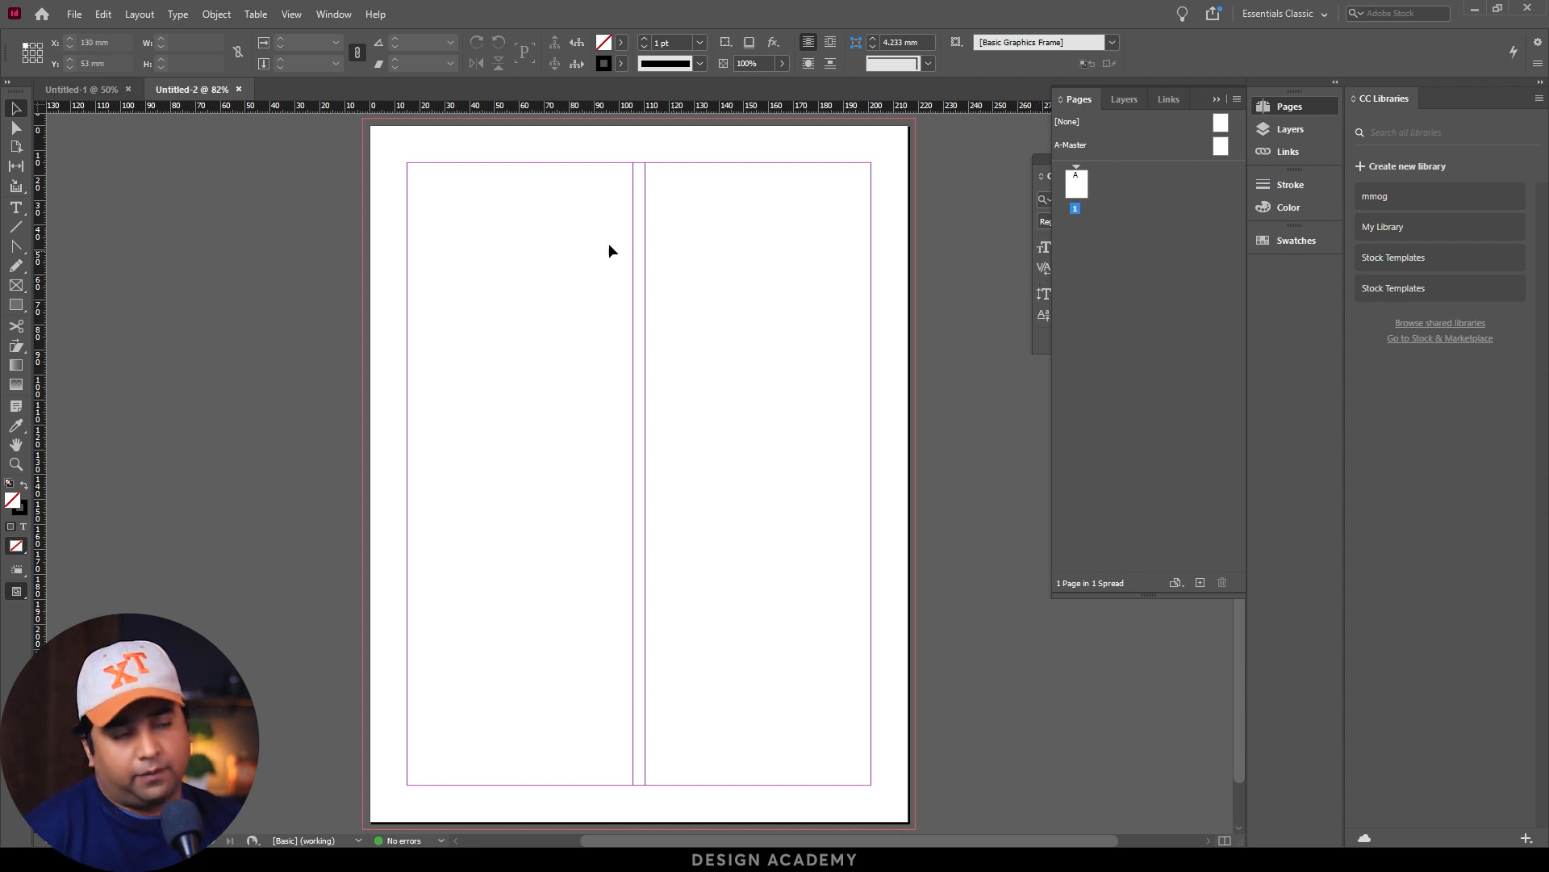
Step: Start another new document and set its units to centimeters
{"action": "left_click", "coordinate": [73, 14]}
{"action": "mouse_move", "coordinate": [126, 31]}
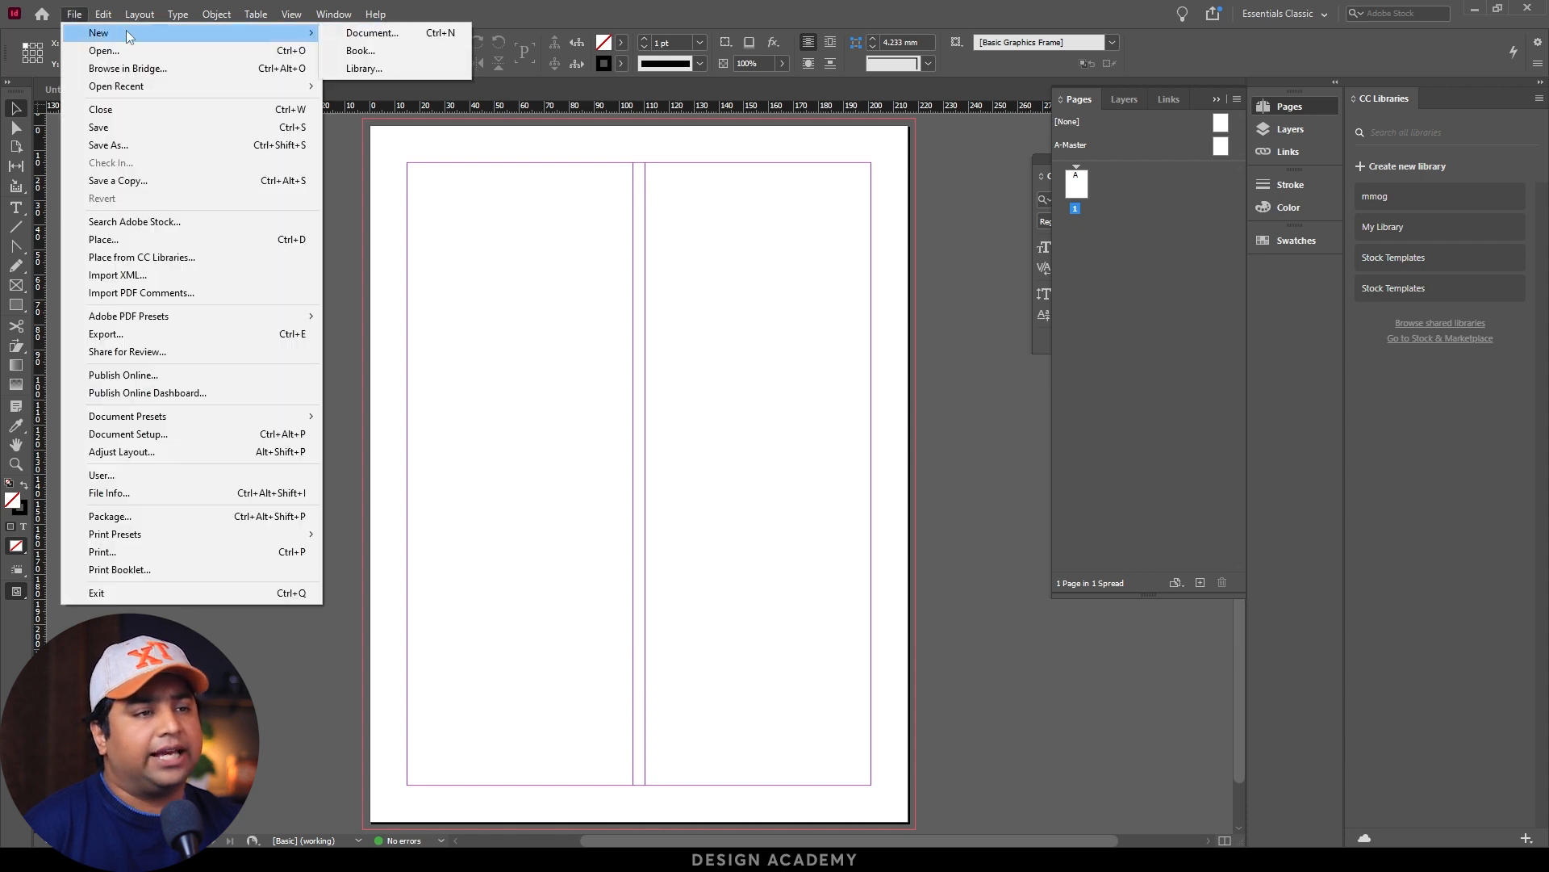
{"action": "left_click", "coordinate": [360, 31]}
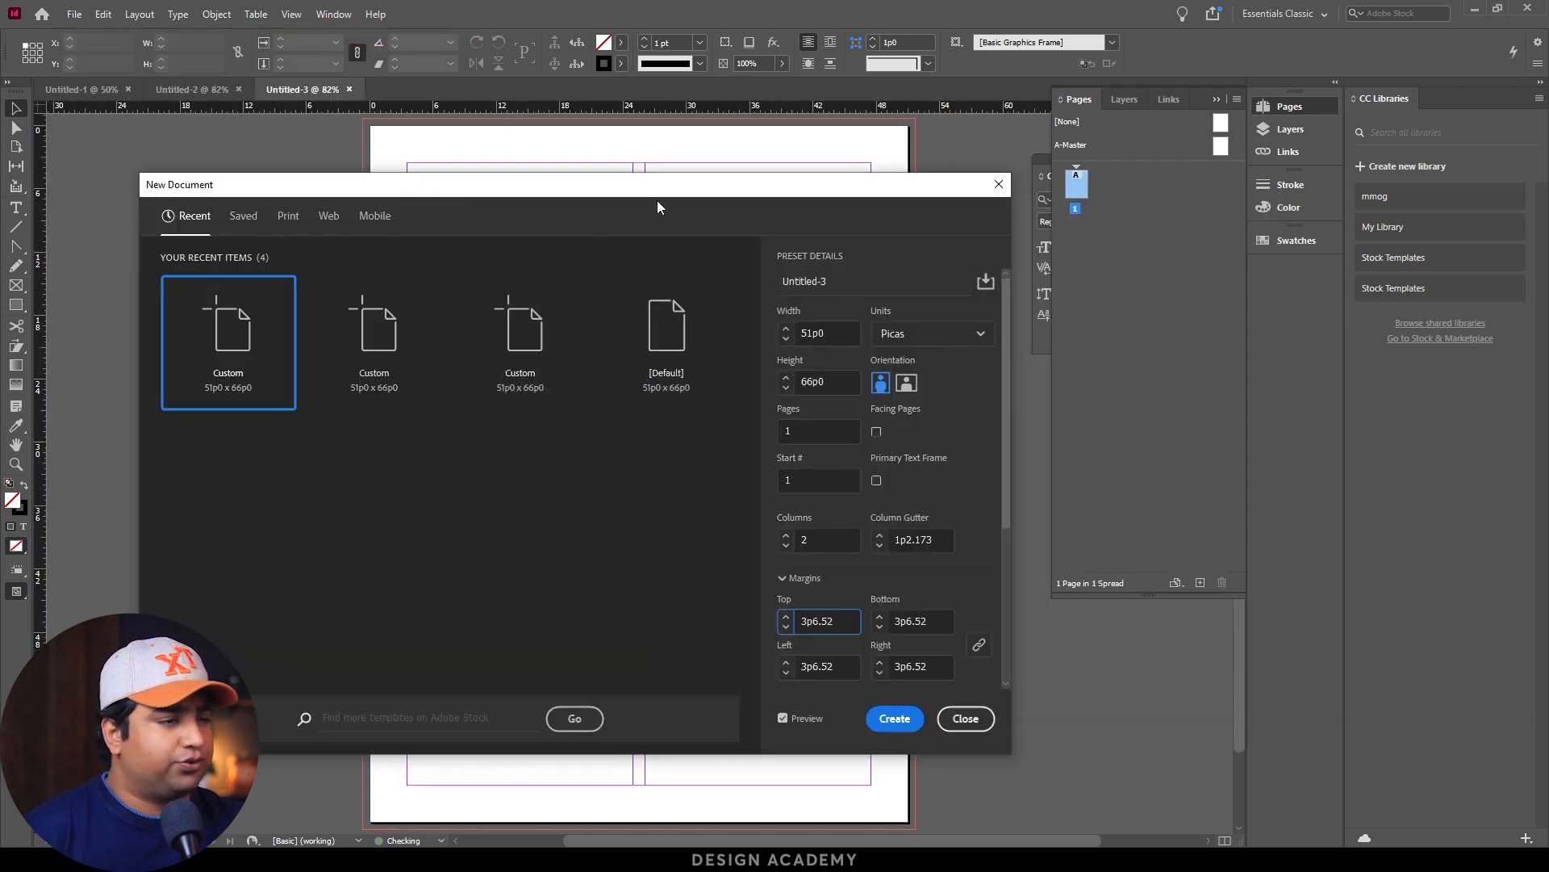
{"action": "left_click", "coordinate": [904, 320]}
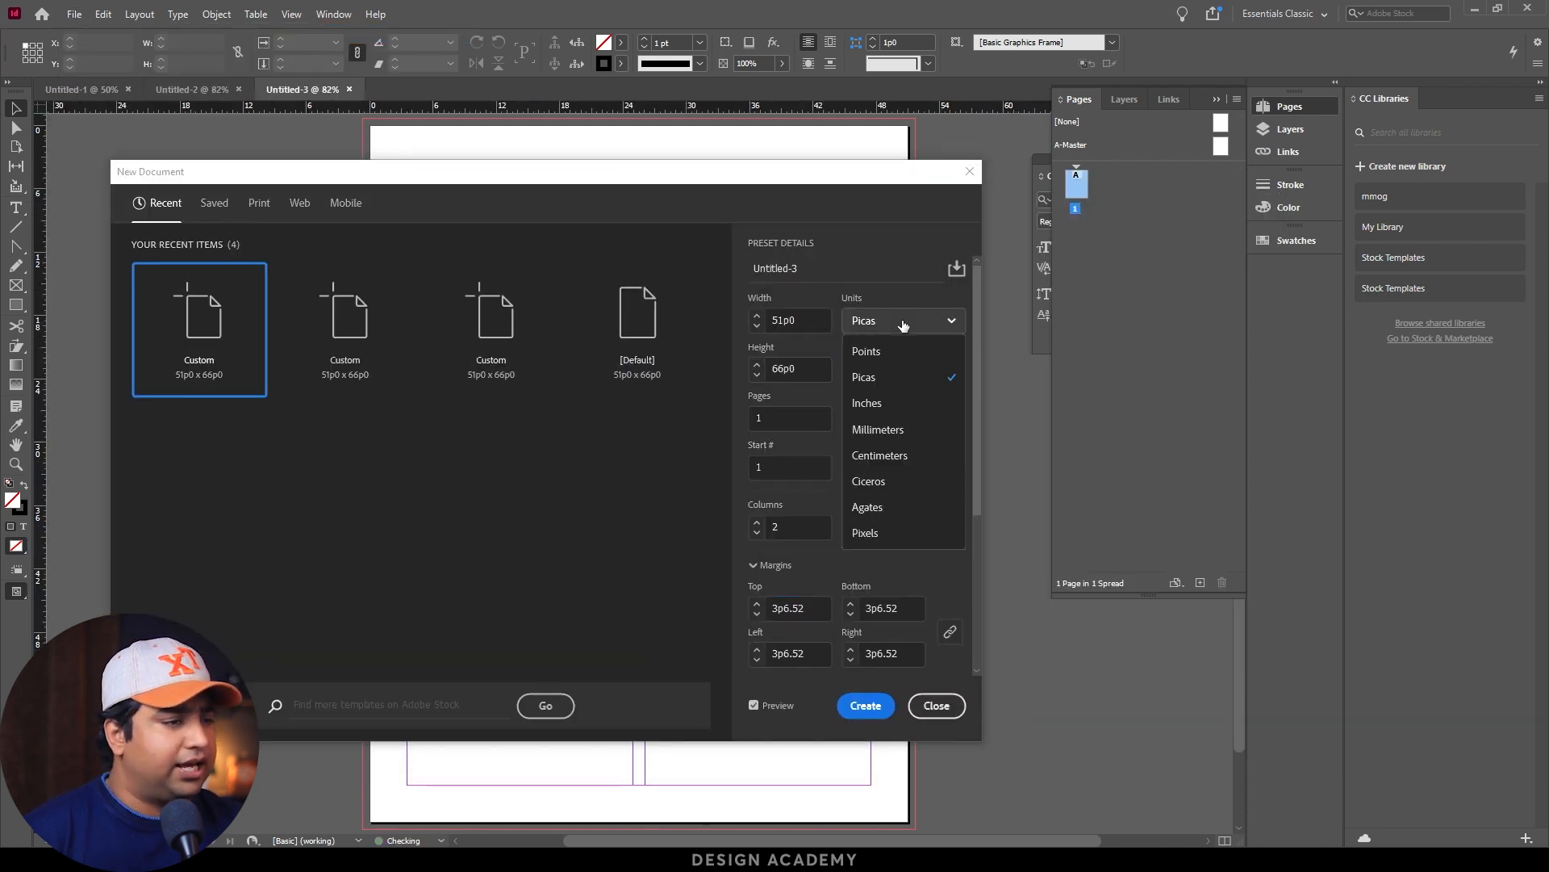
{"action": "left_click", "coordinate": [892, 453]}
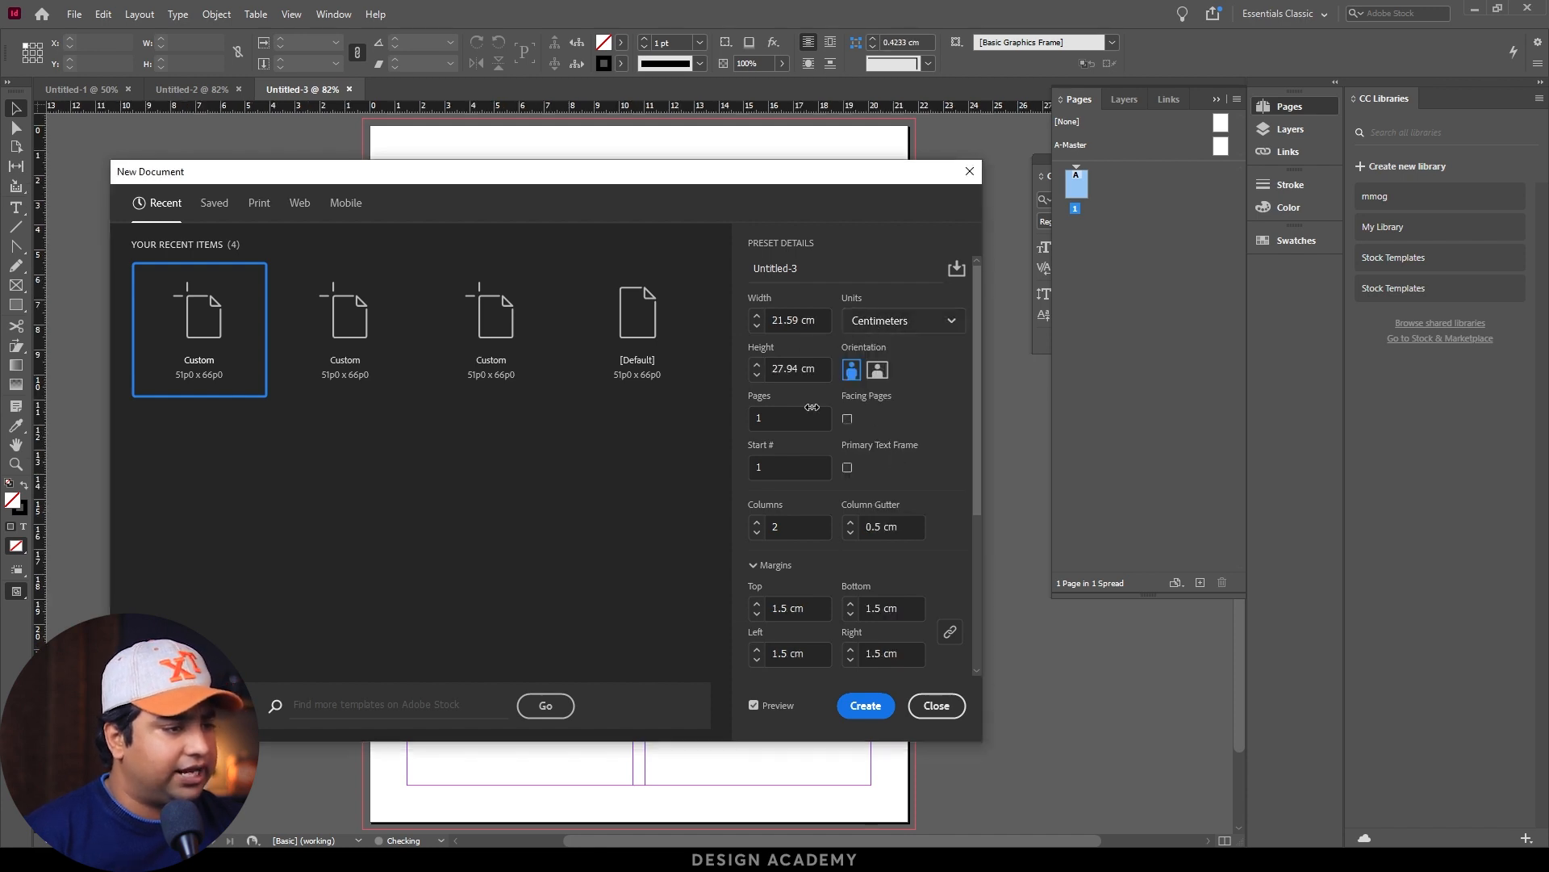
Step: Enable facing pages and set the number of pages to 10
{"action": "left_click", "coordinate": [848, 420]}
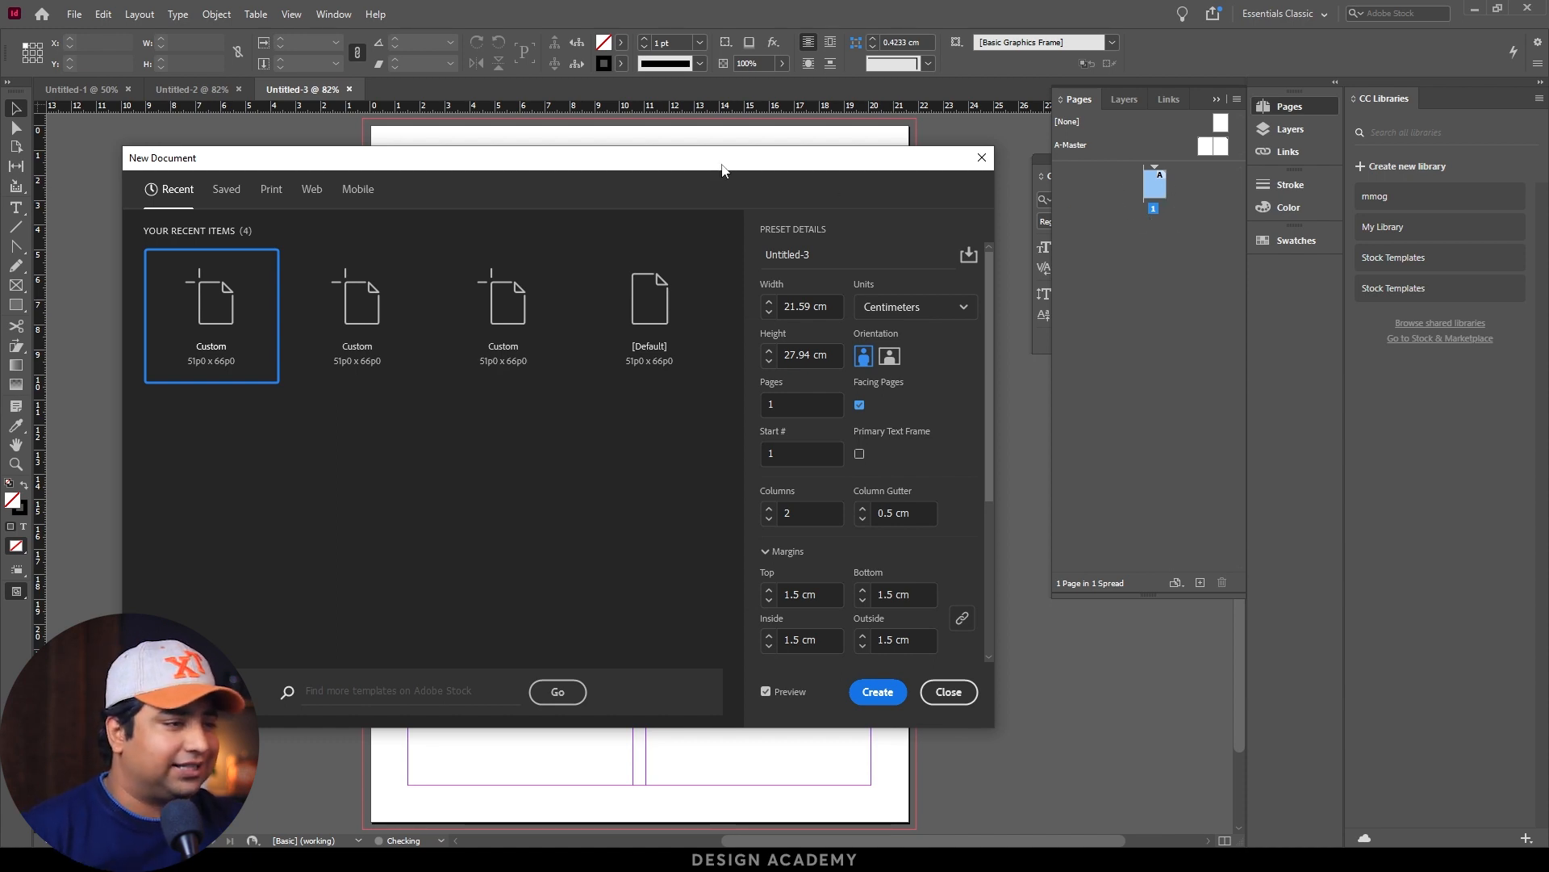
{"action": "double_click", "coordinate": [754, 385]}
{"action": "type", "text": "10"}
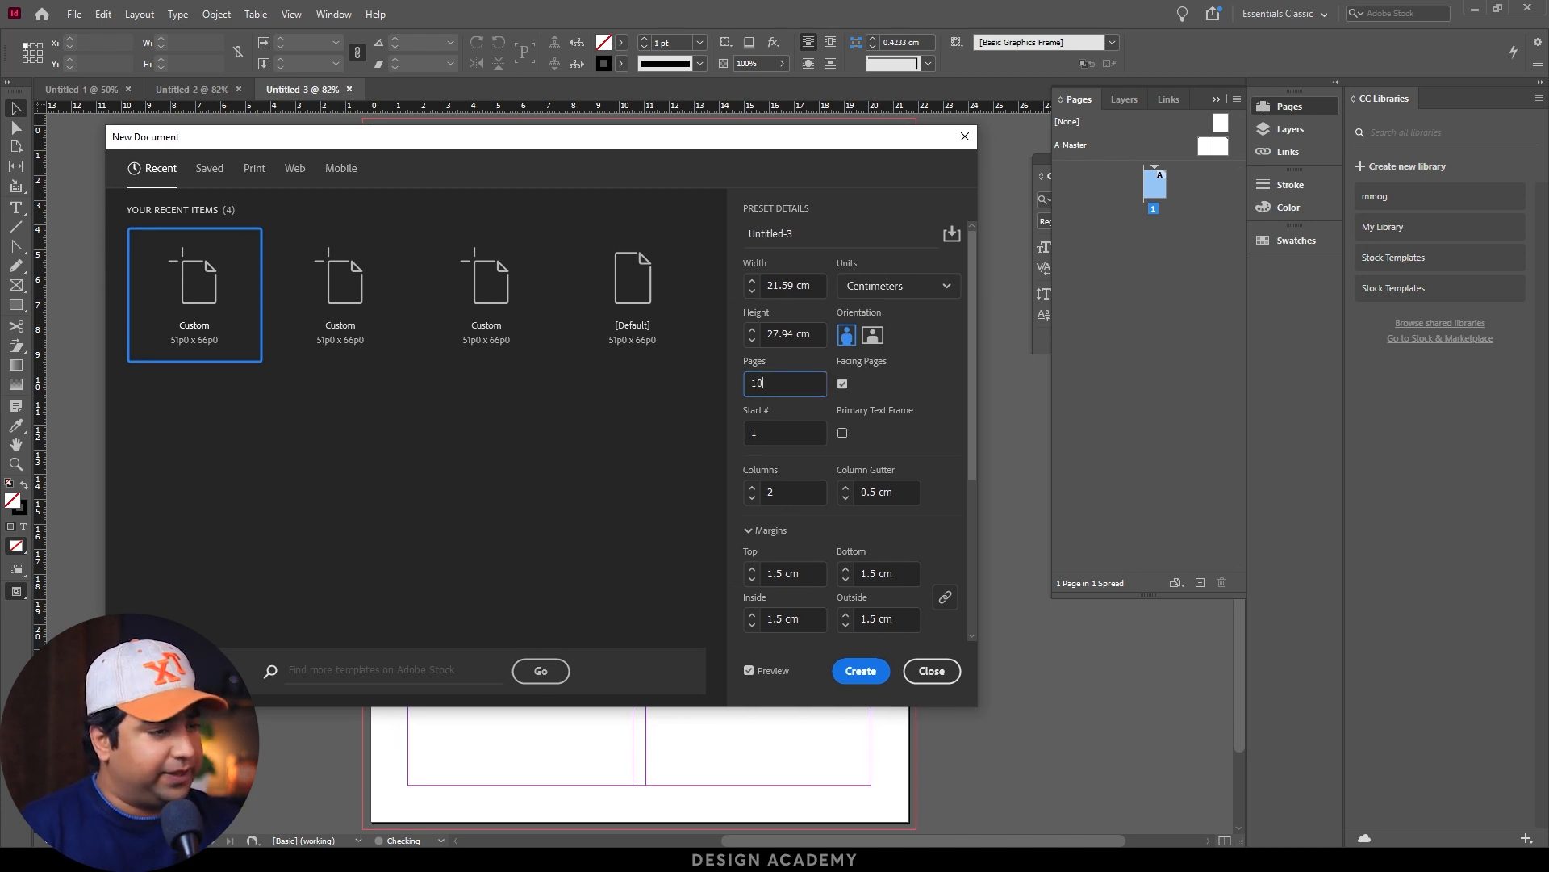
{"action": "left_click", "coordinate": [823, 428]}
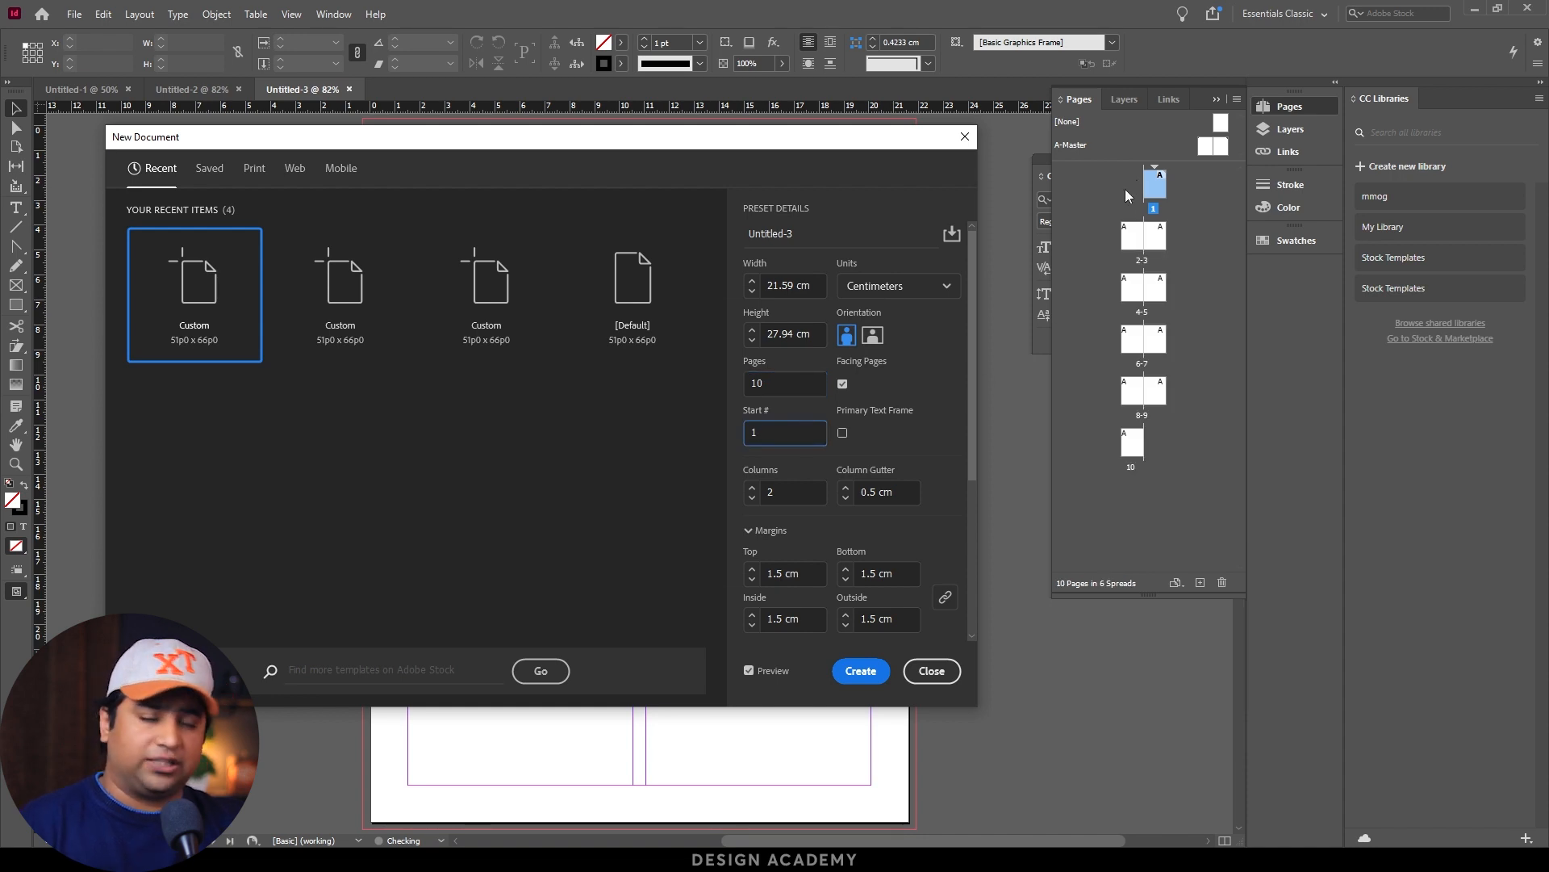
Step: Turn facing pages off to compare the page arrangement, and turn the option back on
{"action": "left_click", "coordinate": [842, 384]}
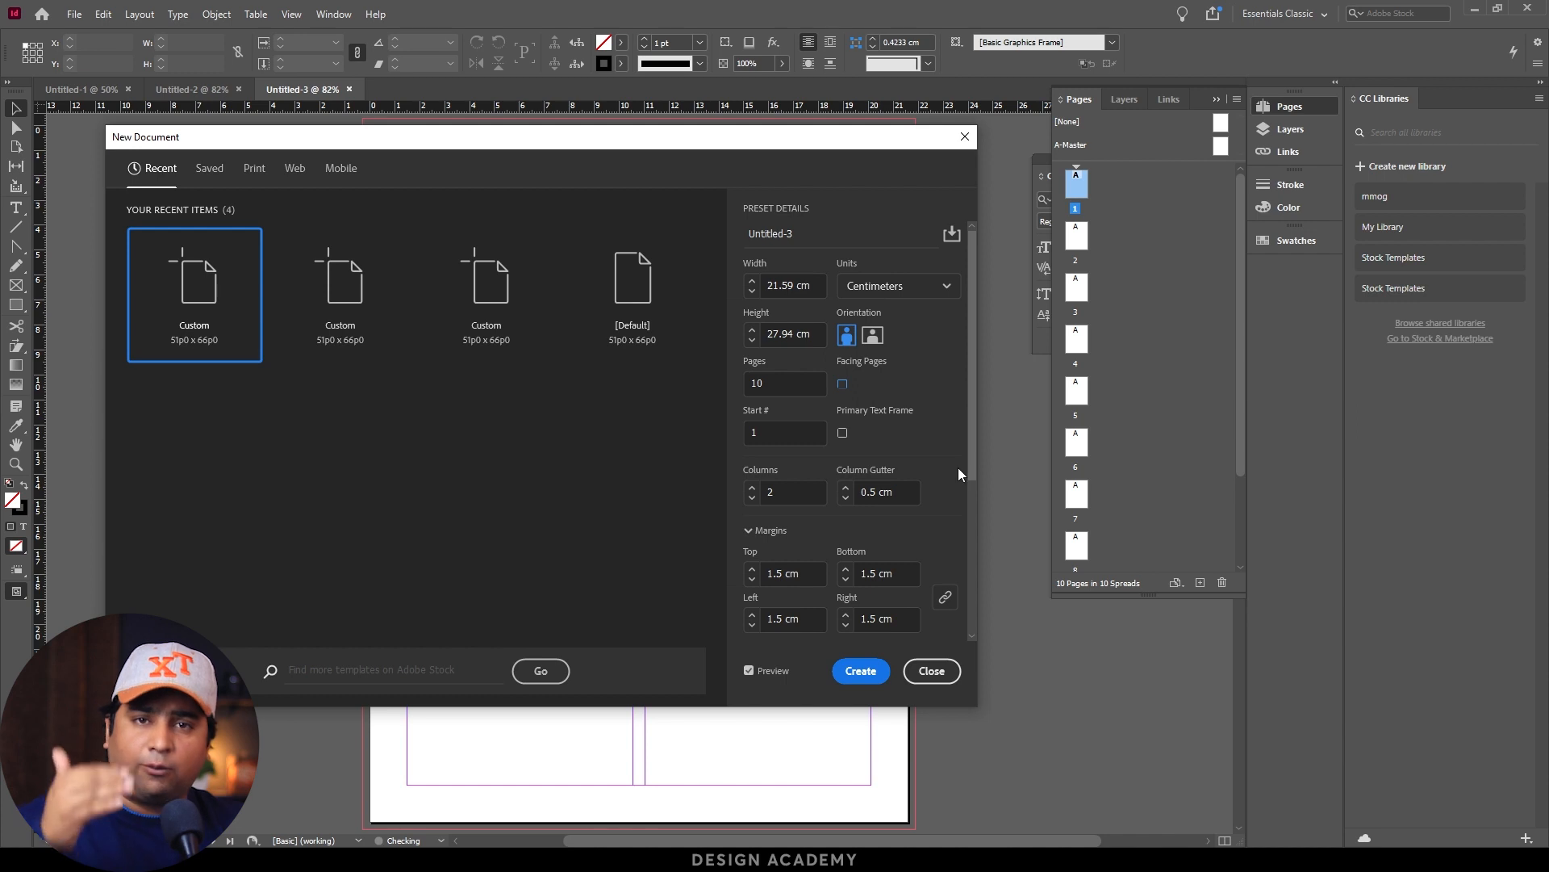
{"action": "left_click", "coordinate": [844, 387]}
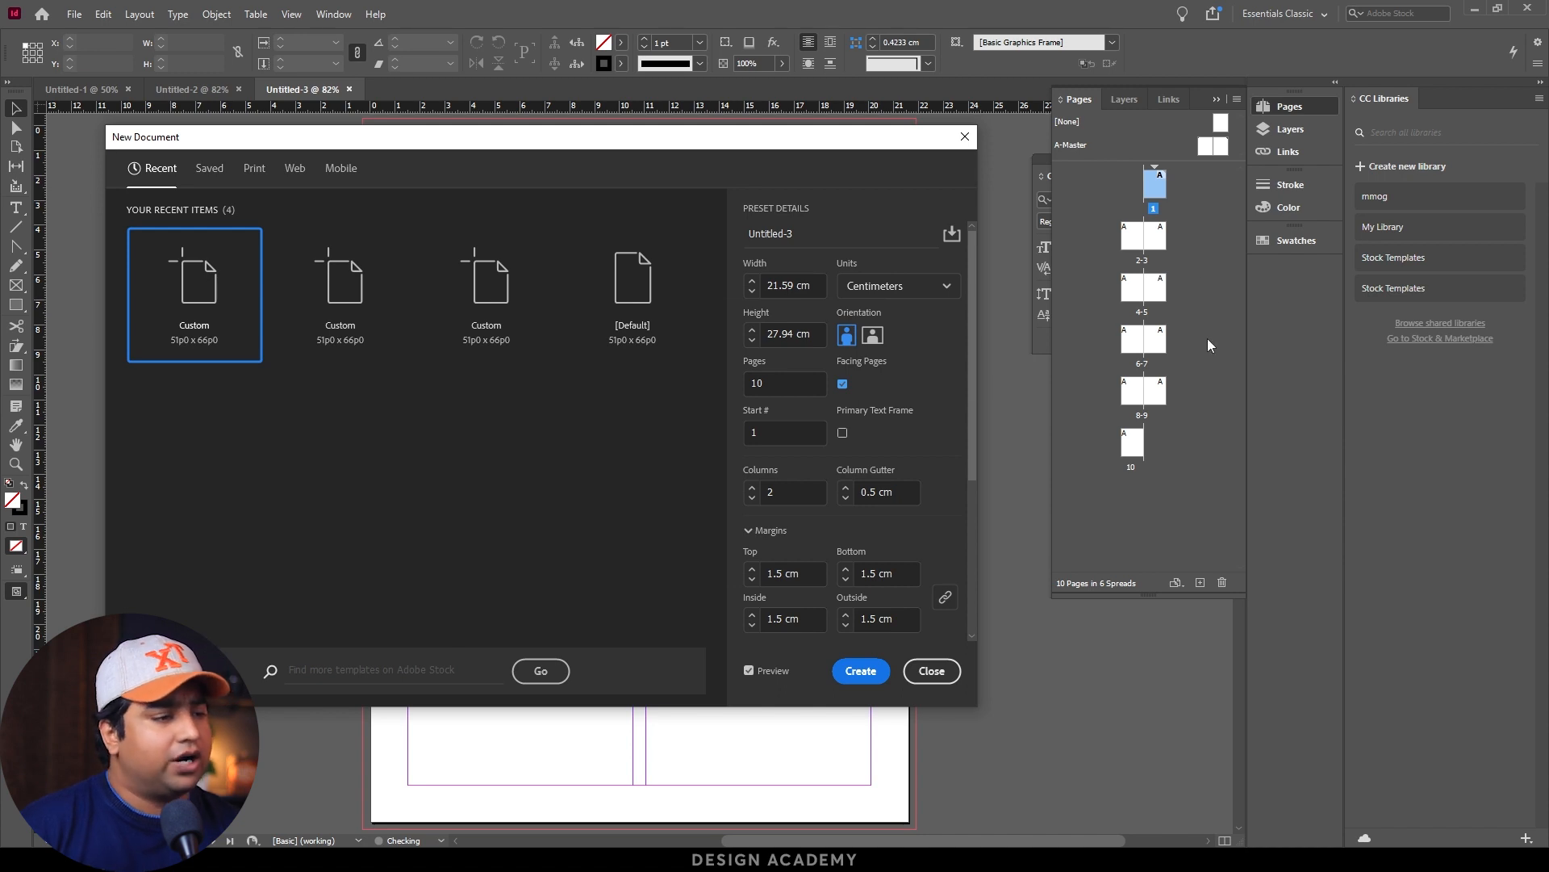
Step: Create the 10-page document with facing pages
{"action": "double_click", "coordinate": [818, 377]}
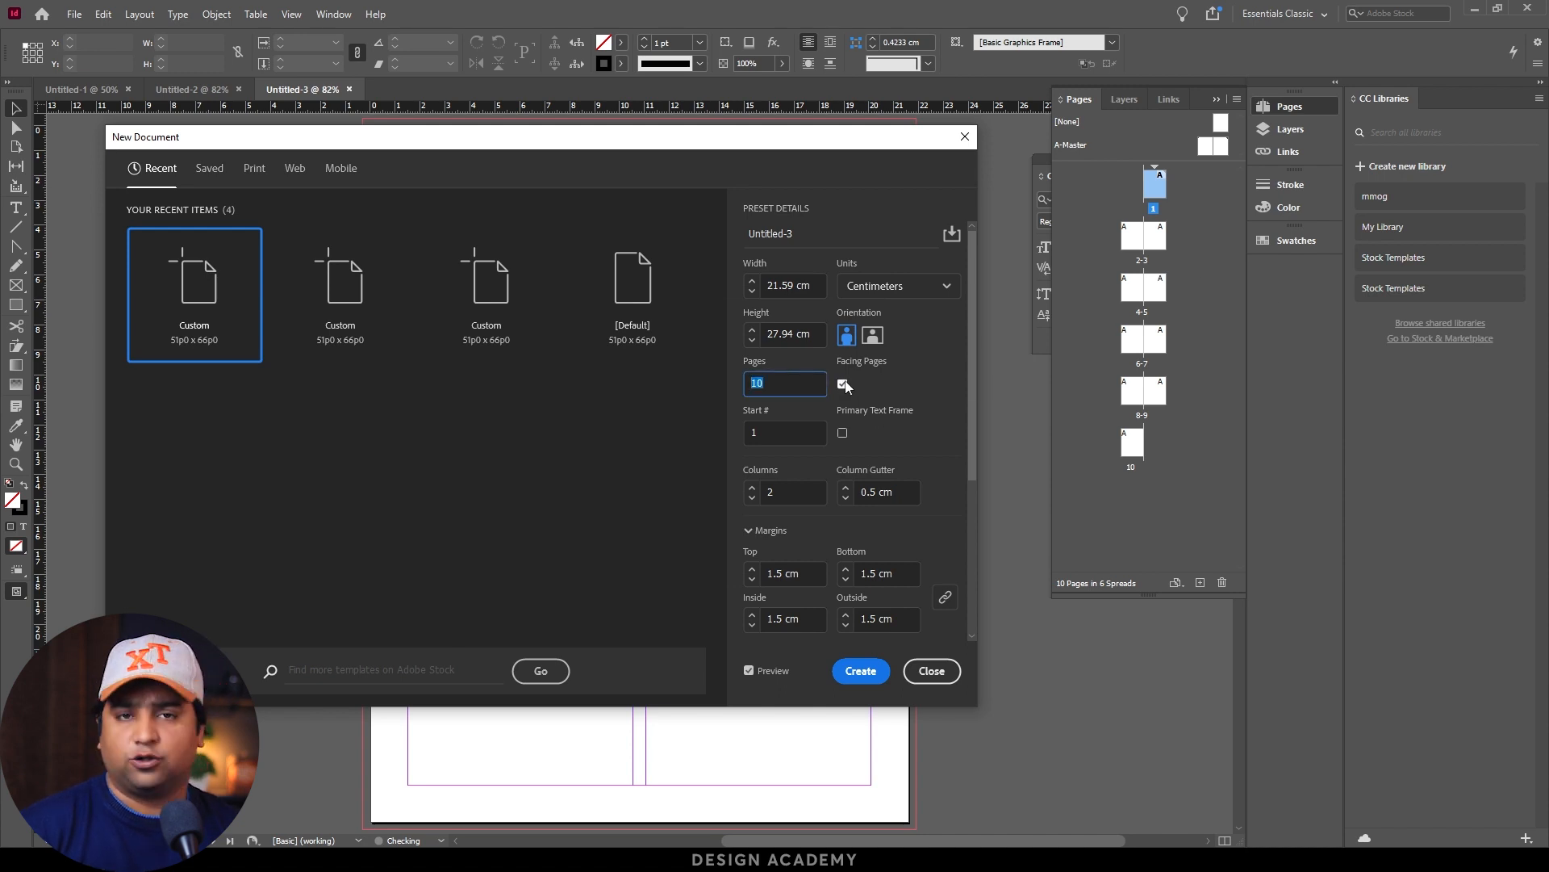
{"action": "left_click", "coordinate": [778, 435]}
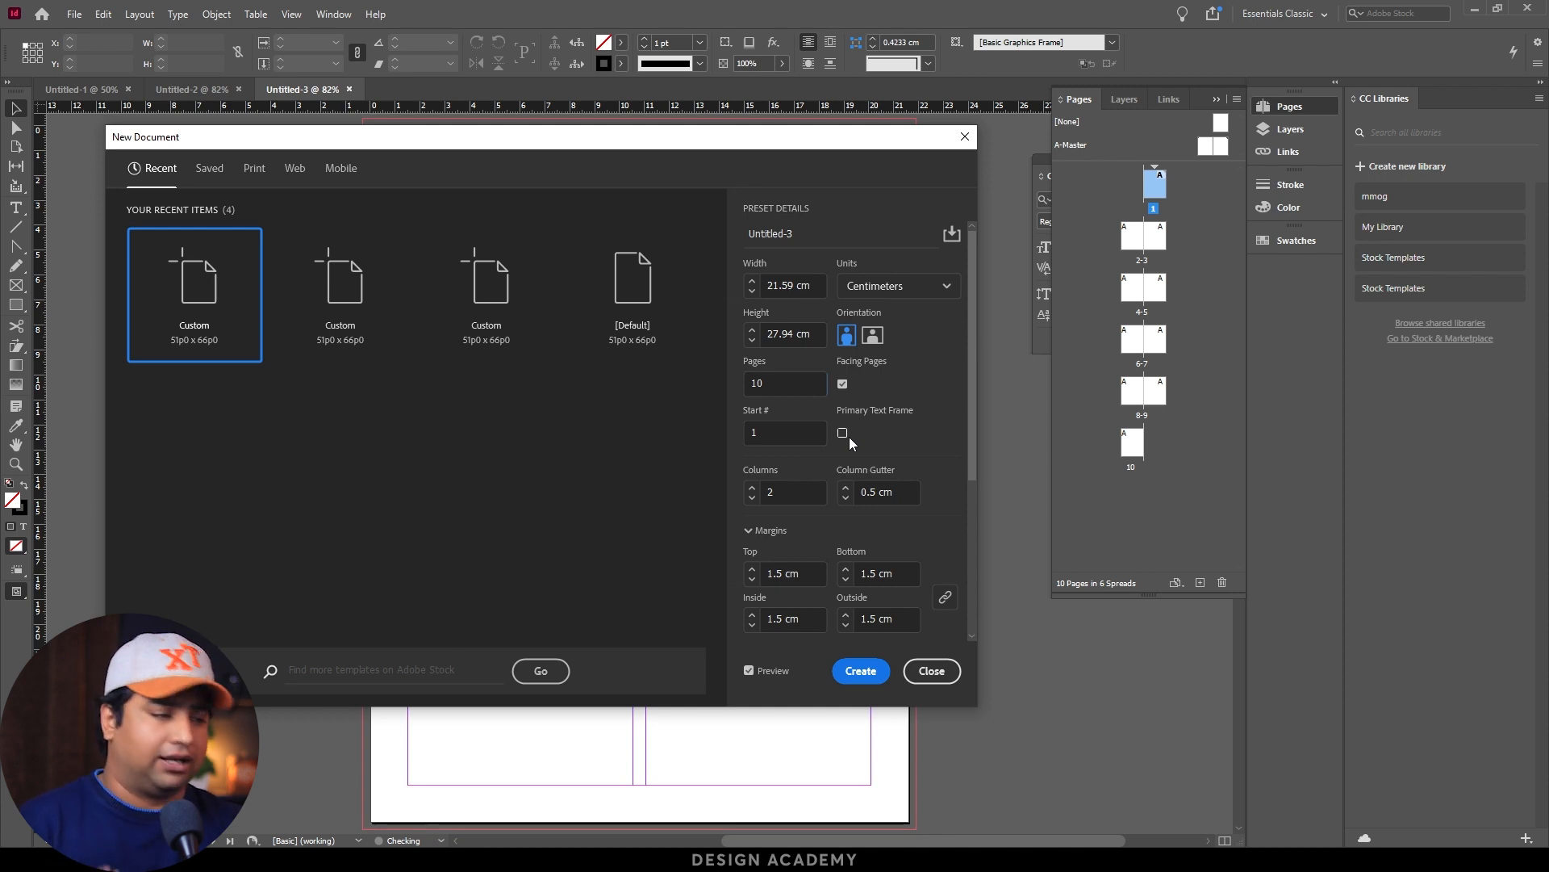
{"action": "left_click", "coordinate": [861, 672]}
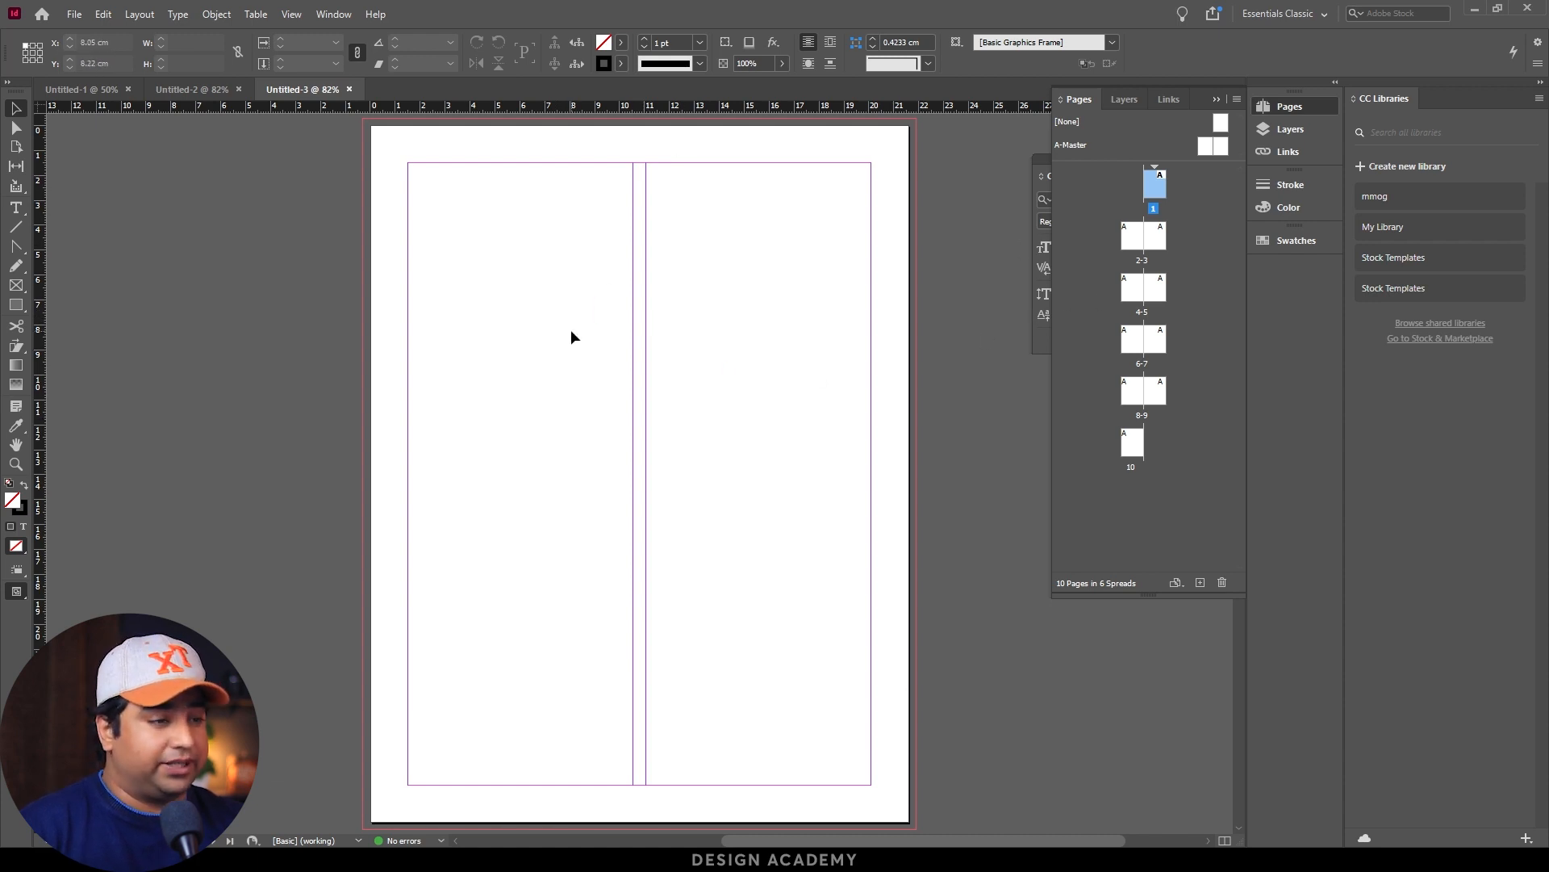
Step: Examine the two-page spreads of the new document, focusing on the margins and columns of pages 4-5
{"action": "scroll", "coordinate": [570, 331], "scroll_direction": "down", "scroll_amount": 10}
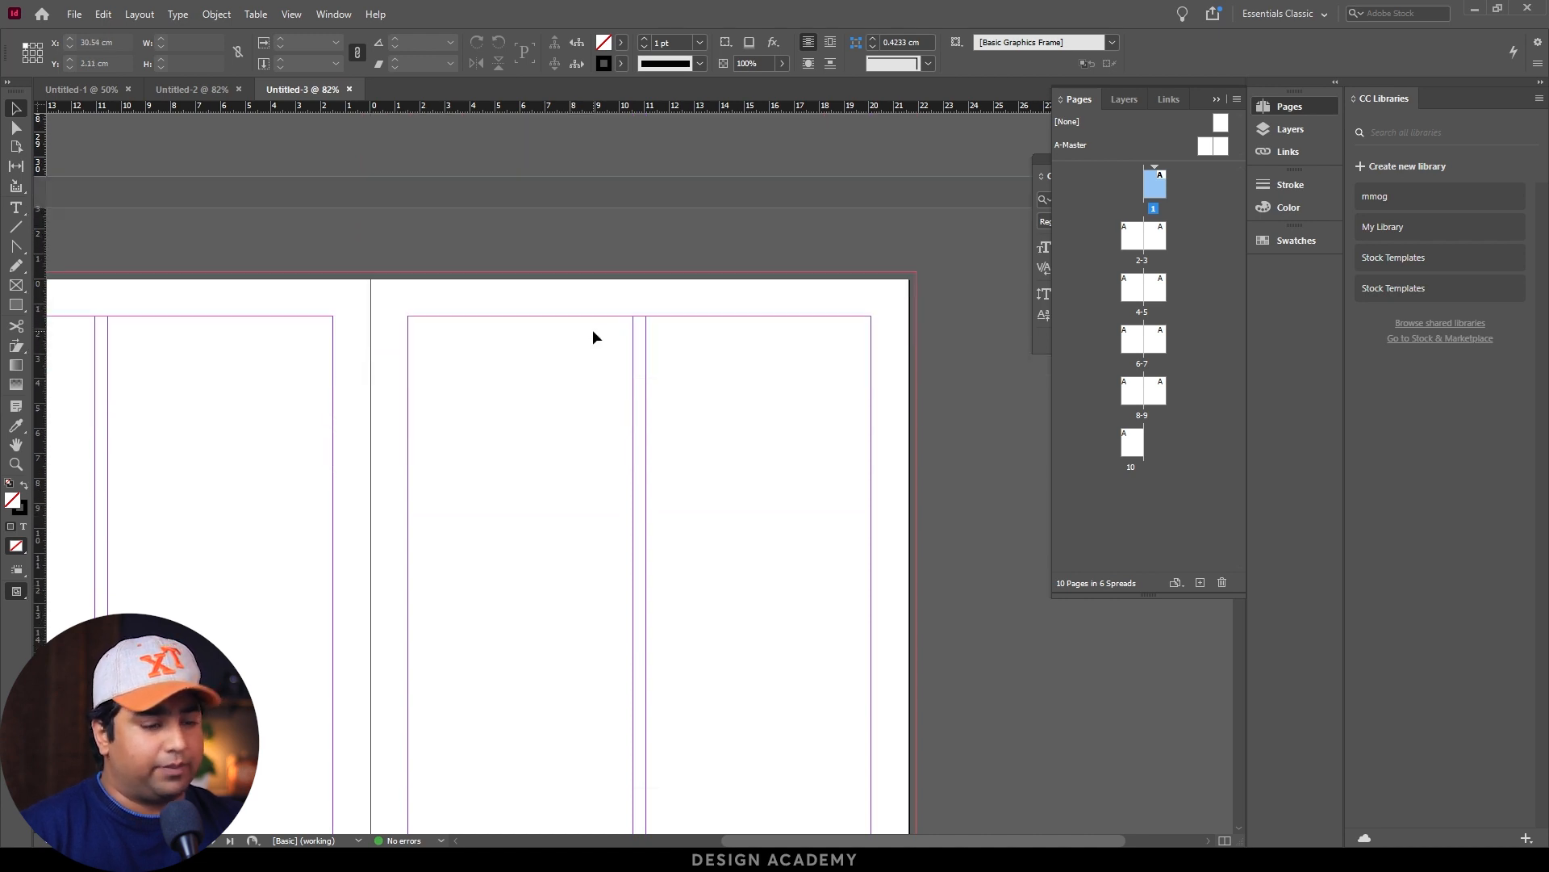
{"action": "scroll", "coordinate": [593, 331], "scroll_direction": "right", "scroll_amount": 2}
{"action": "scroll", "coordinate": [593, 331], "scroll_direction": "left", "scroll_amount": 4}
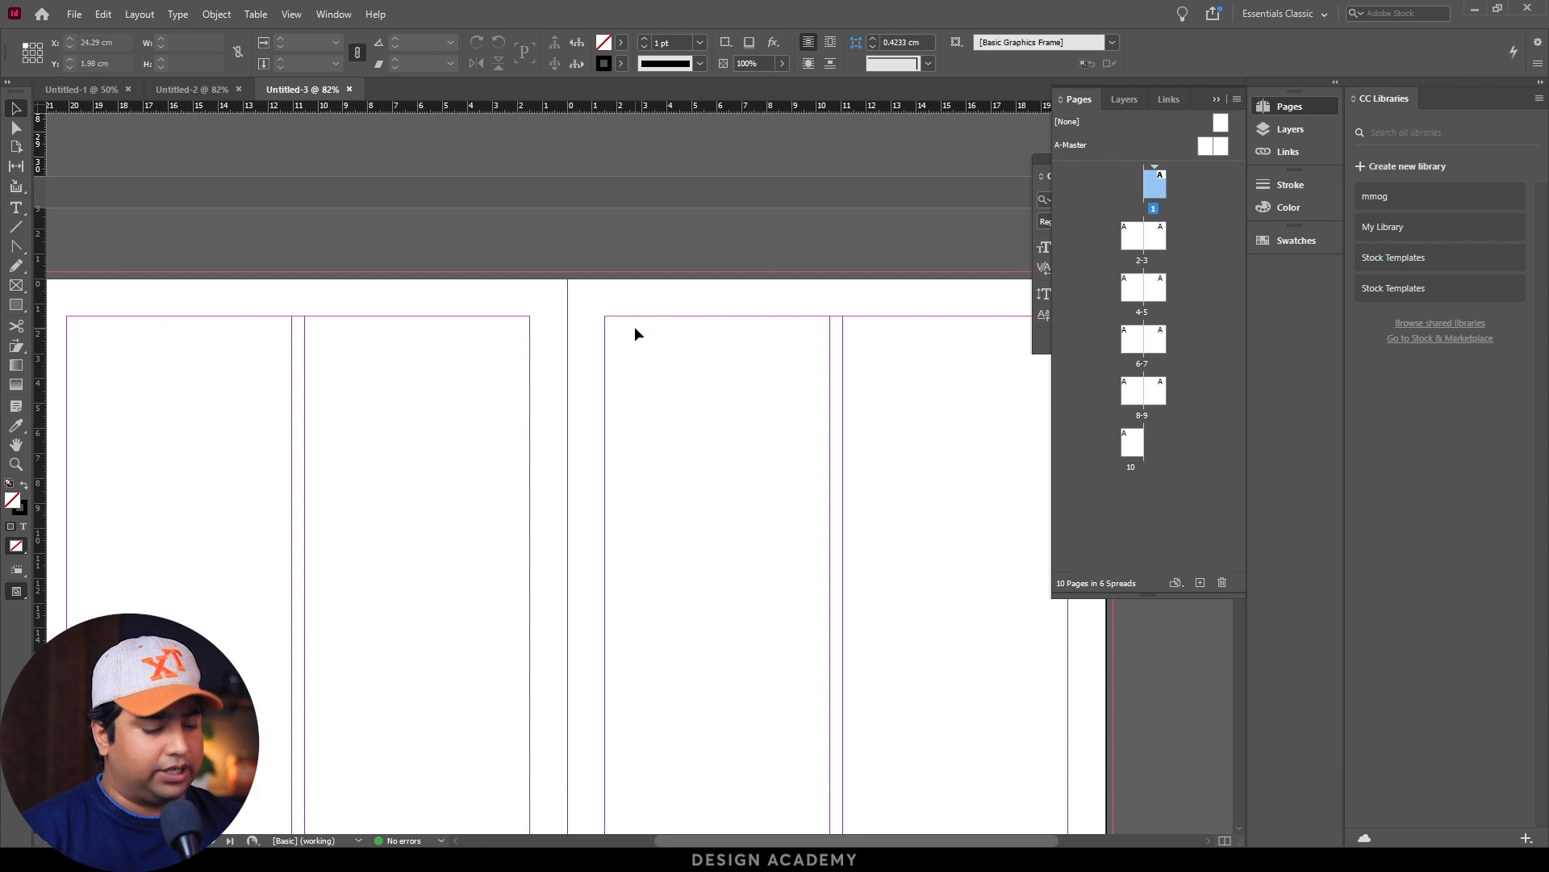
{"action": "scroll", "coordinate": [634, 326], "scroll_direction": "down", "scroll_amount": 3}
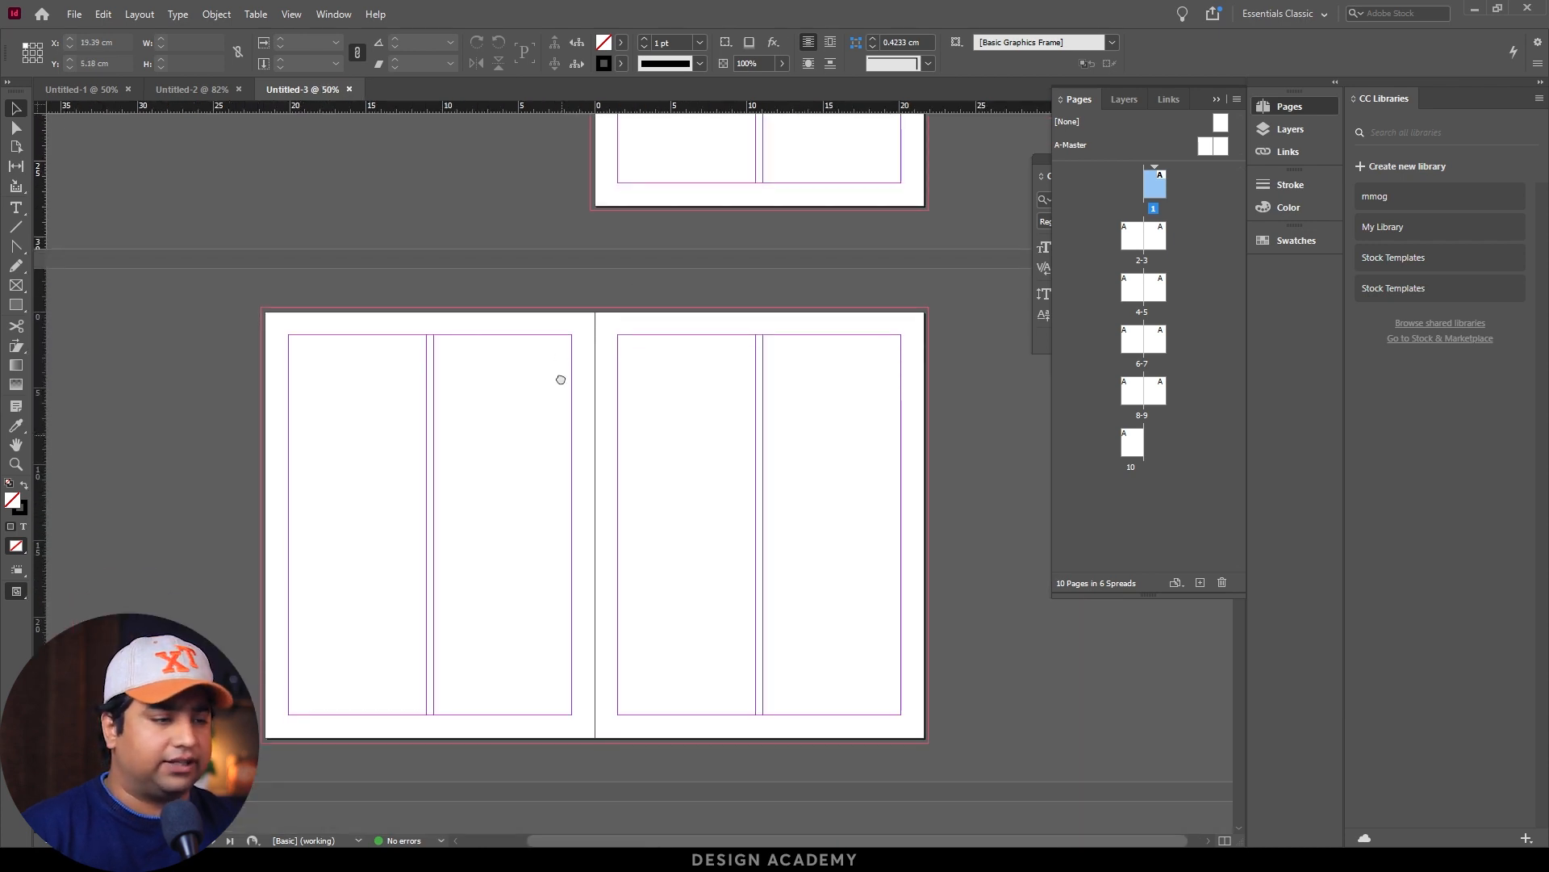
{"action": "left_click_drag", "start_coordinate": [561, 379], "coordinate": [564, 322]}
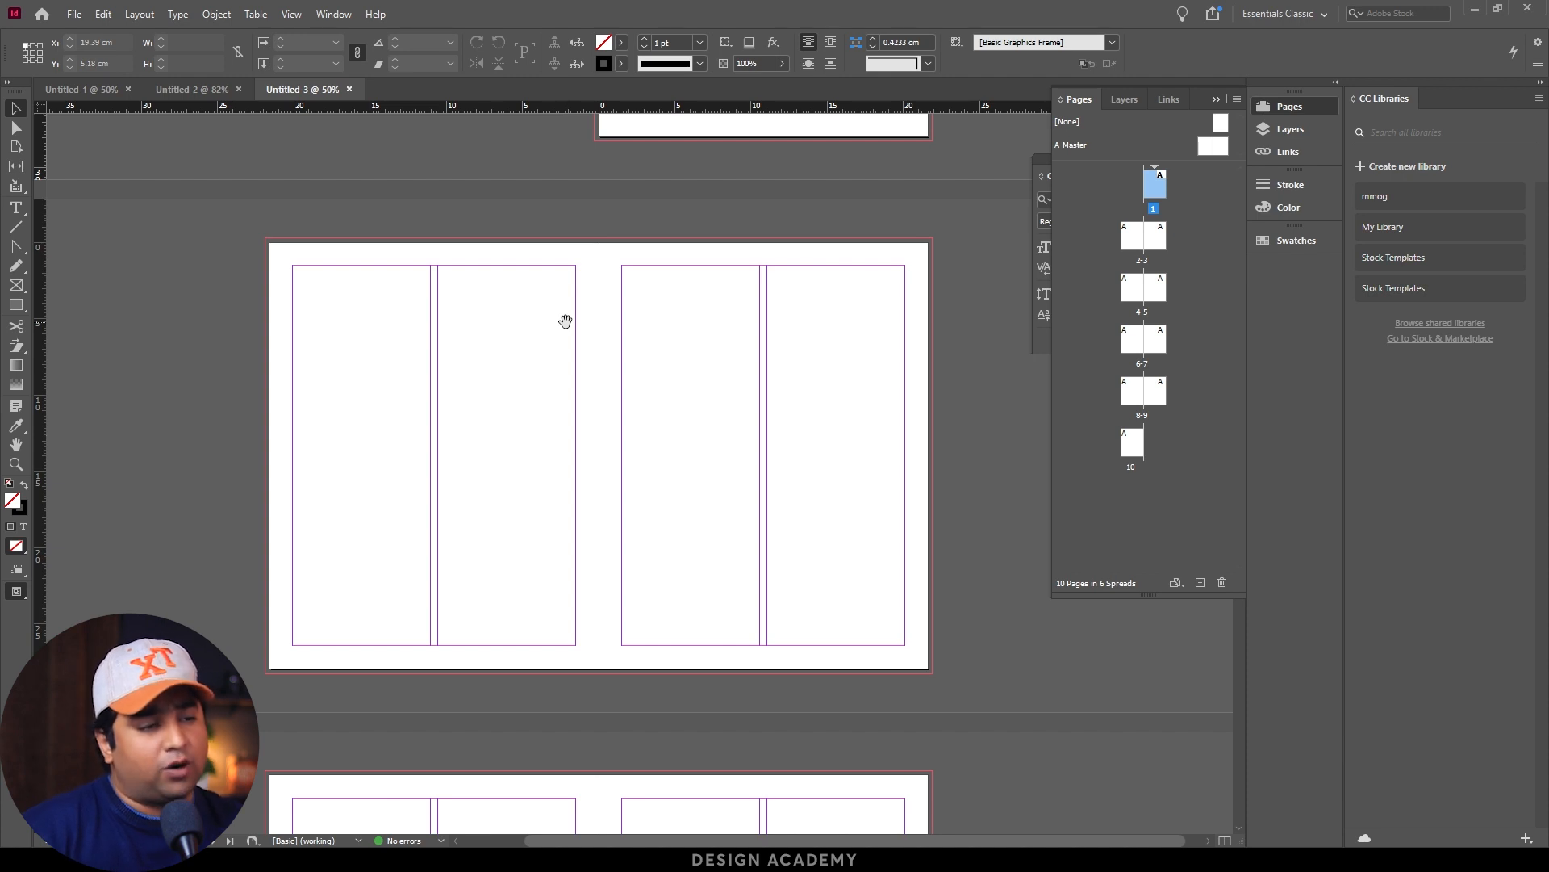
{"action": "left_click", "coordinate": [886, 598]}
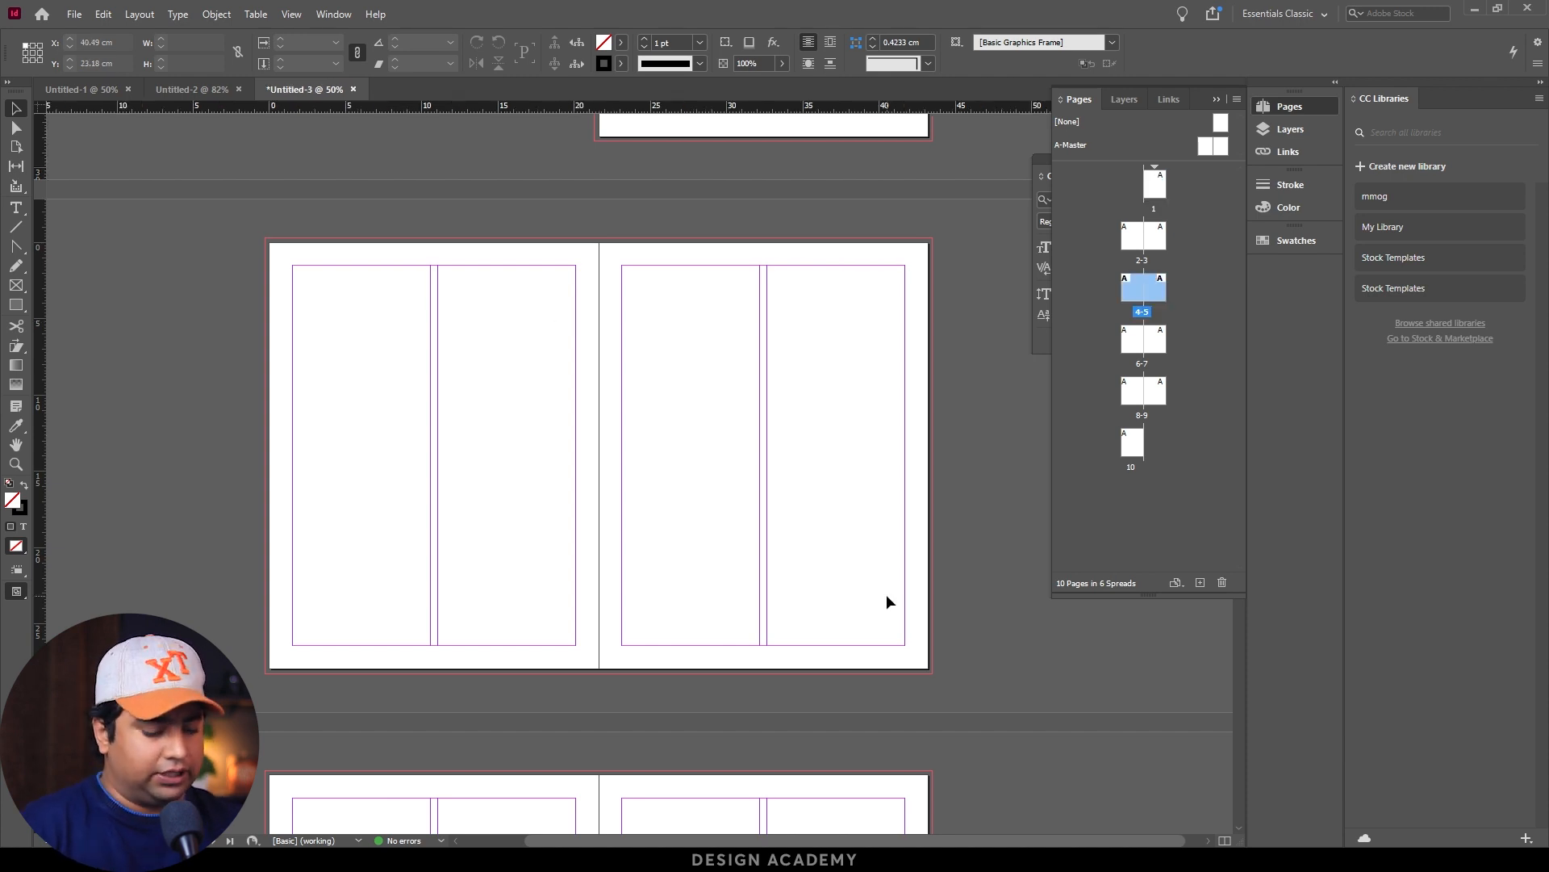
{"action": "key", "text": "ctrl+equal"}
{"action": "key", "text": "ctrl+equal"}
{"action": "key", "text": "ctrl+equal"}
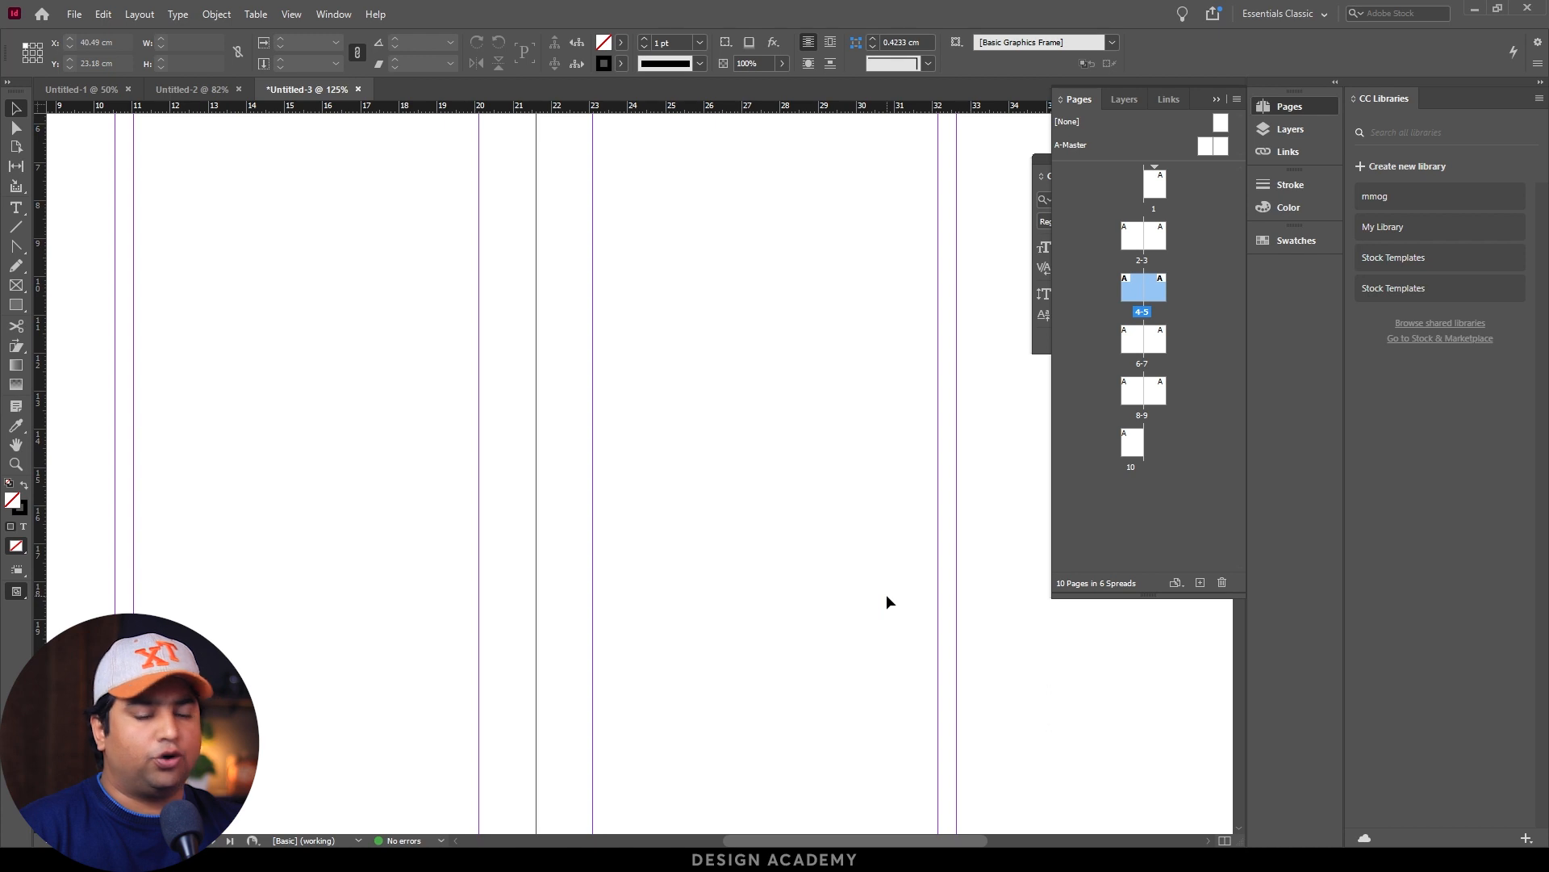
Step: Examine how the single first page and the 2-3 spread are arranged at 50% zoom
{"action": "key", "text": "ctrl+minus"}
{"action": "key", "text": "ctrl+minus"}
{"action": "key", "text": "ctrl+minus"}
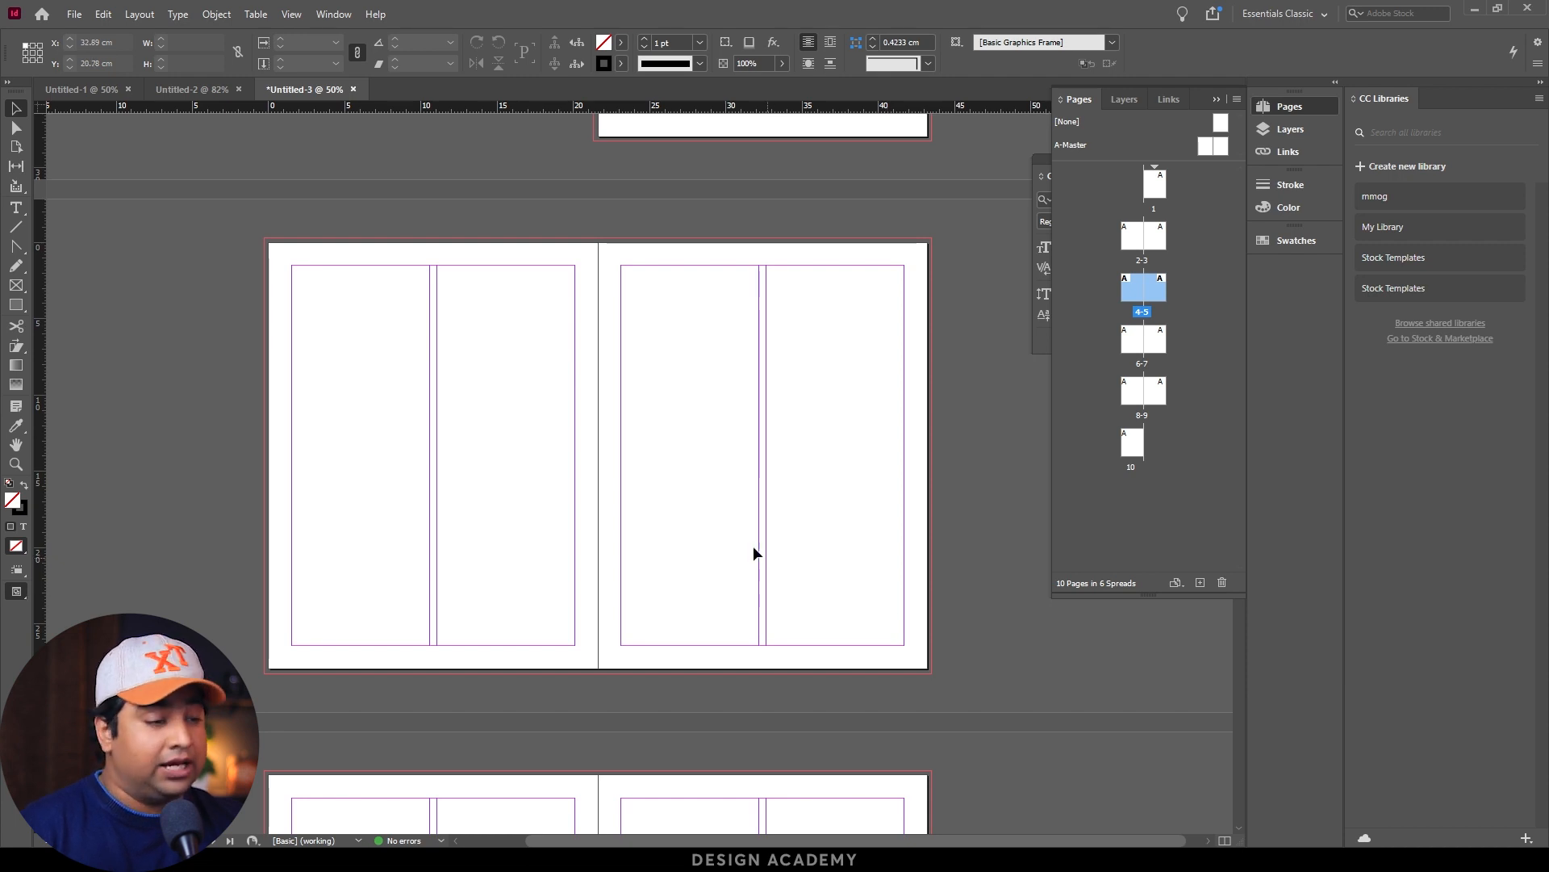
{"action": "scroll", "coordinate": [710, 513], "scroll_direction": "up", "scroll_amount": 5}
{"action": "scroll", "coordinate": [710, 513], "scroll_direction": "down", "scroll_amount": 3}
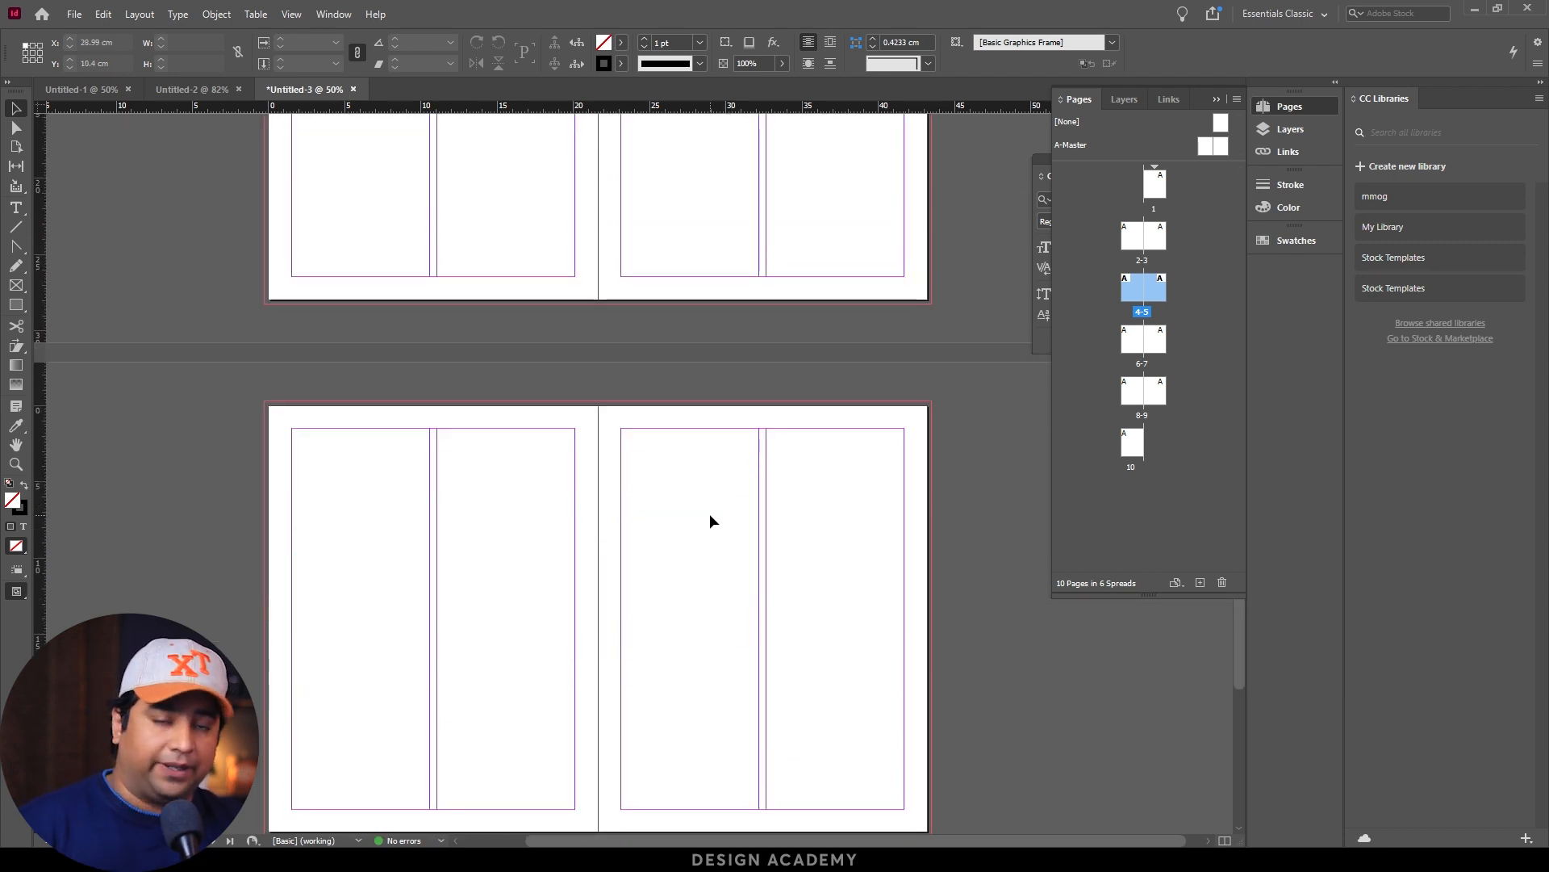
{"action": "scroll", "coordinate": [709, 513], "scroll_direction": "up", "scroll_amount": 2}
{"action": "scroll", "coordinate": [709, 514], "scroll_direction": "down", "scroll_amount": 1}
{"action": "scroll", "coordinate": [710, 518], "scroll_direction": "up", "scroll_amount": 4}
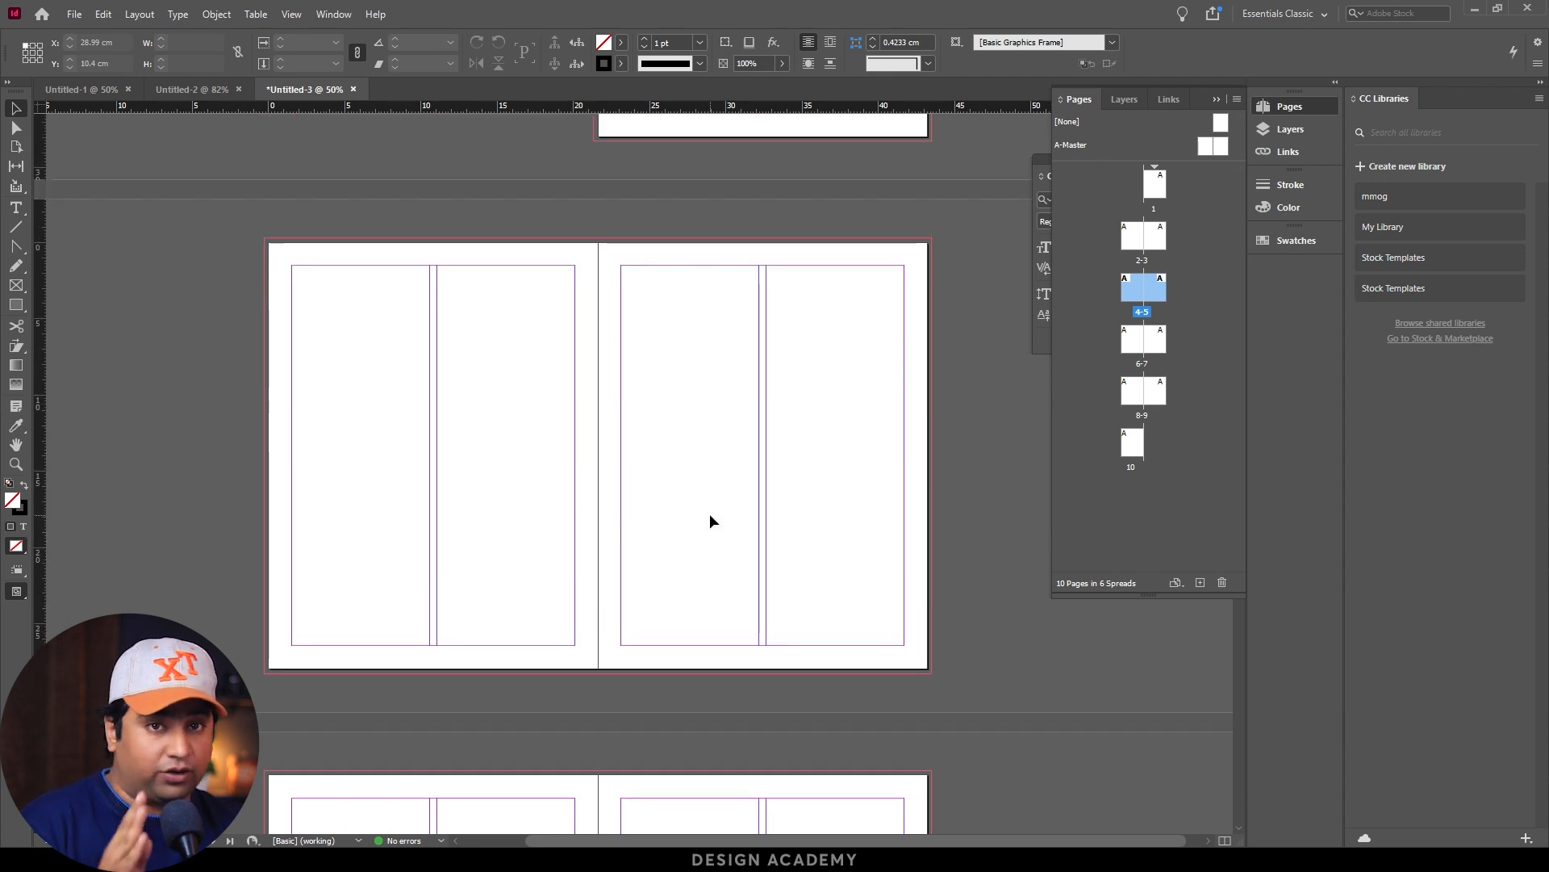
{"action": "scroll", "coordinate": [627, 488], "scroll_direction": "up", "scroll_amount": 2}
{"action": "scroll", "coordinate": [579, 487], "scroll_direction": "down", "scroll_amount": 2}
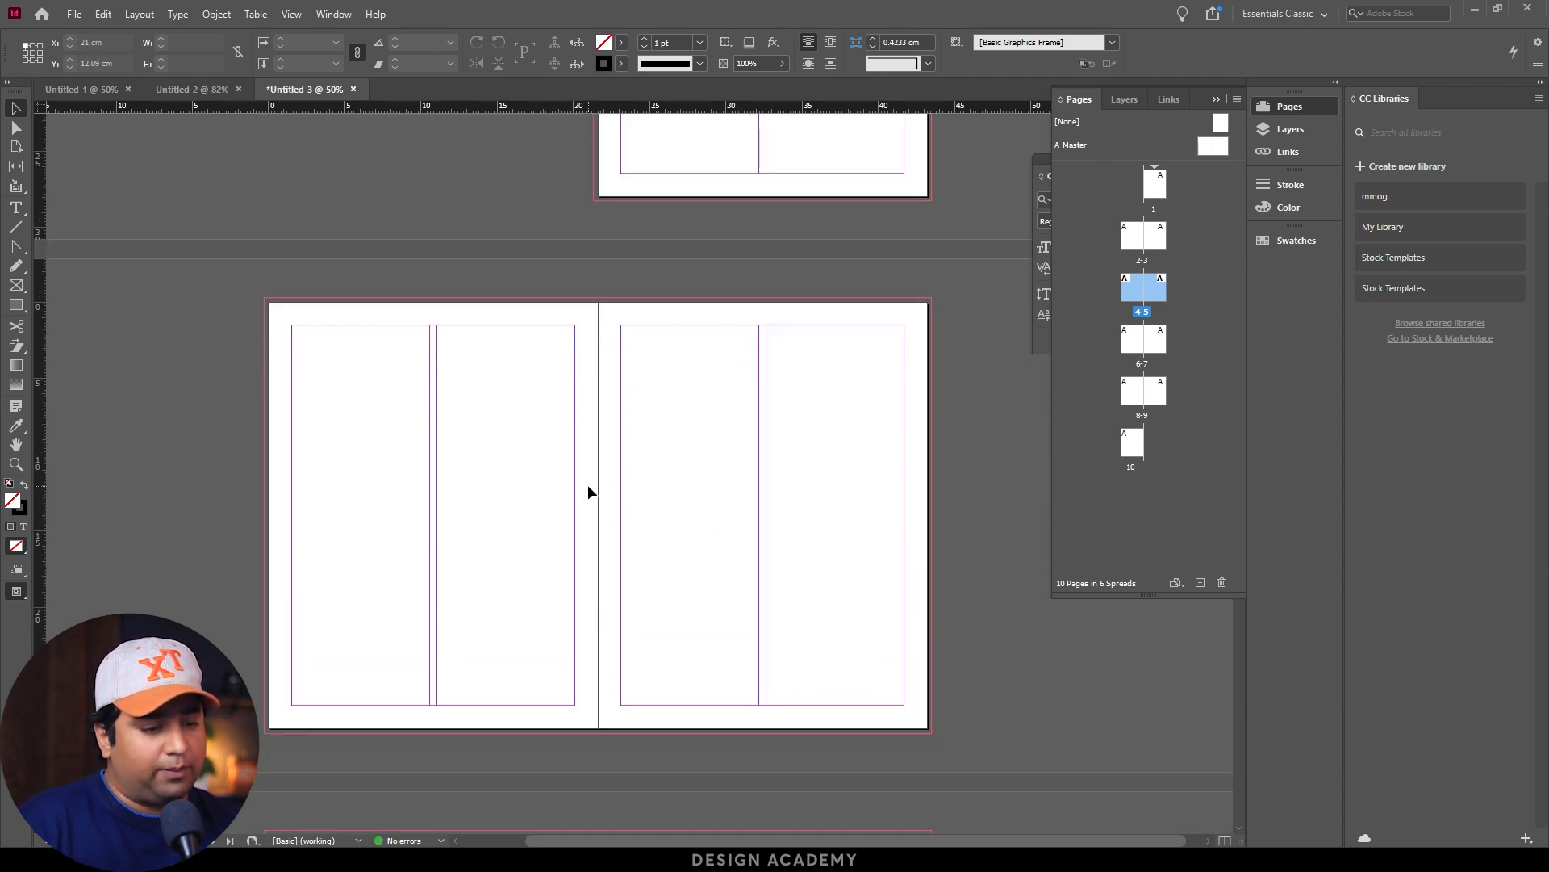
Step: Try panning across the 2-3 spread sideways and with the Hand tool, and return to the Selection tool
{"action": "scroll", "coordinate": [588, 485], "scroll_direction": "left", "scroll_amount": 2}
{"action": "scroll", "coordinate": [588, 484], "scroll_direction": "right", "scroll_amount": 2}
{"action": "scroll", "coordinate": [588, 485], "scroll_direction": "left", "scroll_amount": 2}
{"action": "scroll", "coordinate": [587, 484], "scroll_direction": "right", "scroll_amount": 2}
{"action": "scroll", "coordinate": [575, 481], "scroll_direction": "left", "scroll_amount": 2}
{"action": "scroll", "coordinate": [576, 481], "scroll_direction": "right", "scroll_amount": 2}
{"action": "scroll", "coordinate": [576, 481], "scroll_direction": "left", "scroll_amount": 2}
{"action": "scroll", "coordinate": [576, 481], "scroll_direction": "right", "scroll_amount": 2}
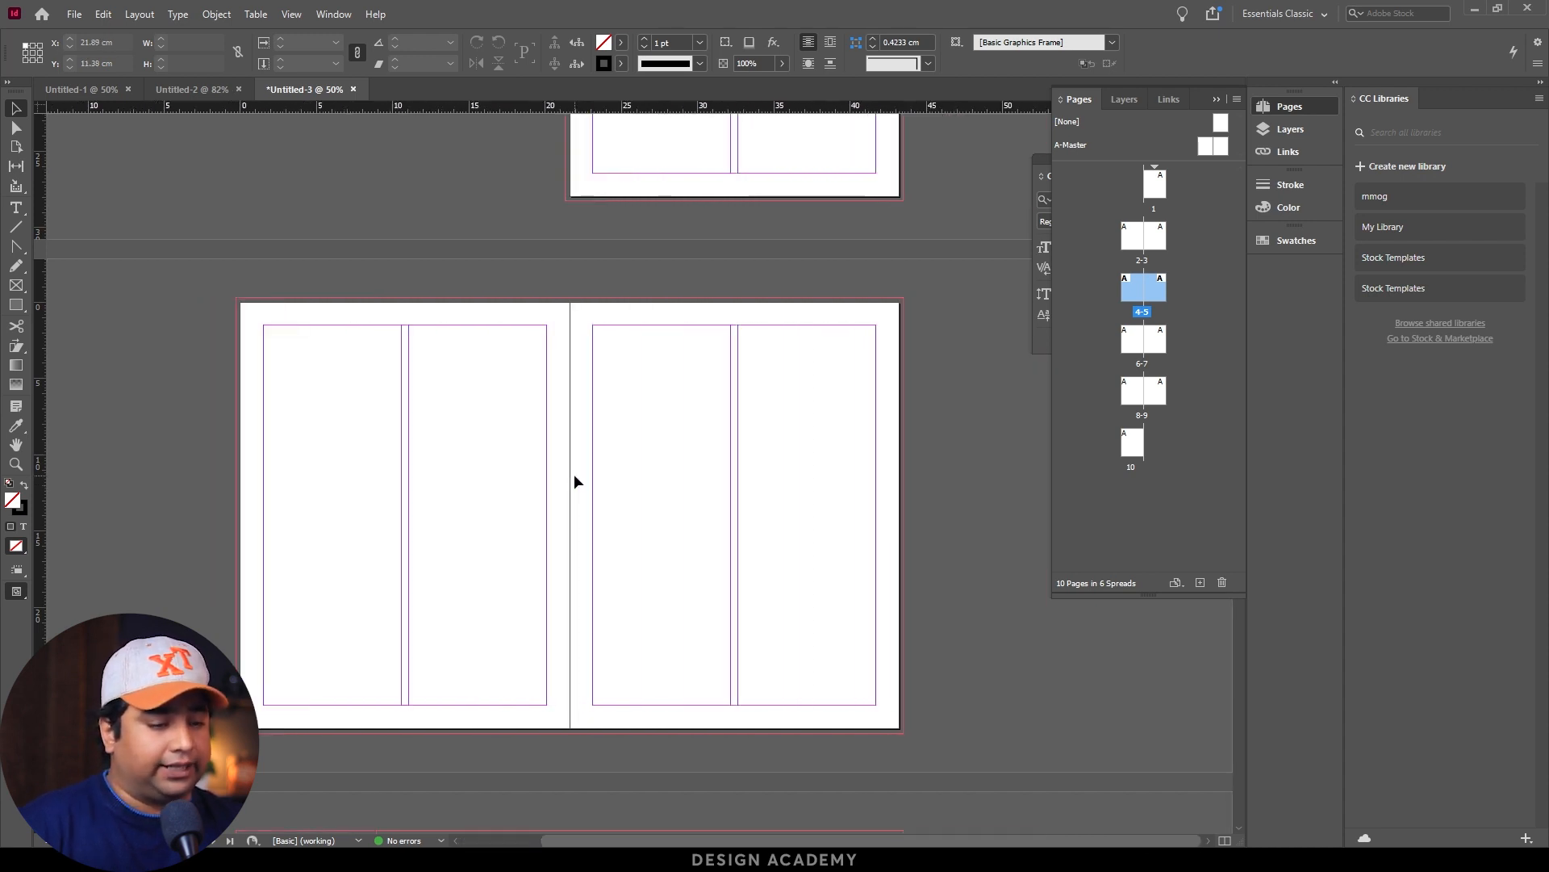
{"action": "left_click", "coordinate": [16, 445]}
{"action": "left_click_drag", "start_coordinate": [368, 419], "coordinate": [446, 443]}
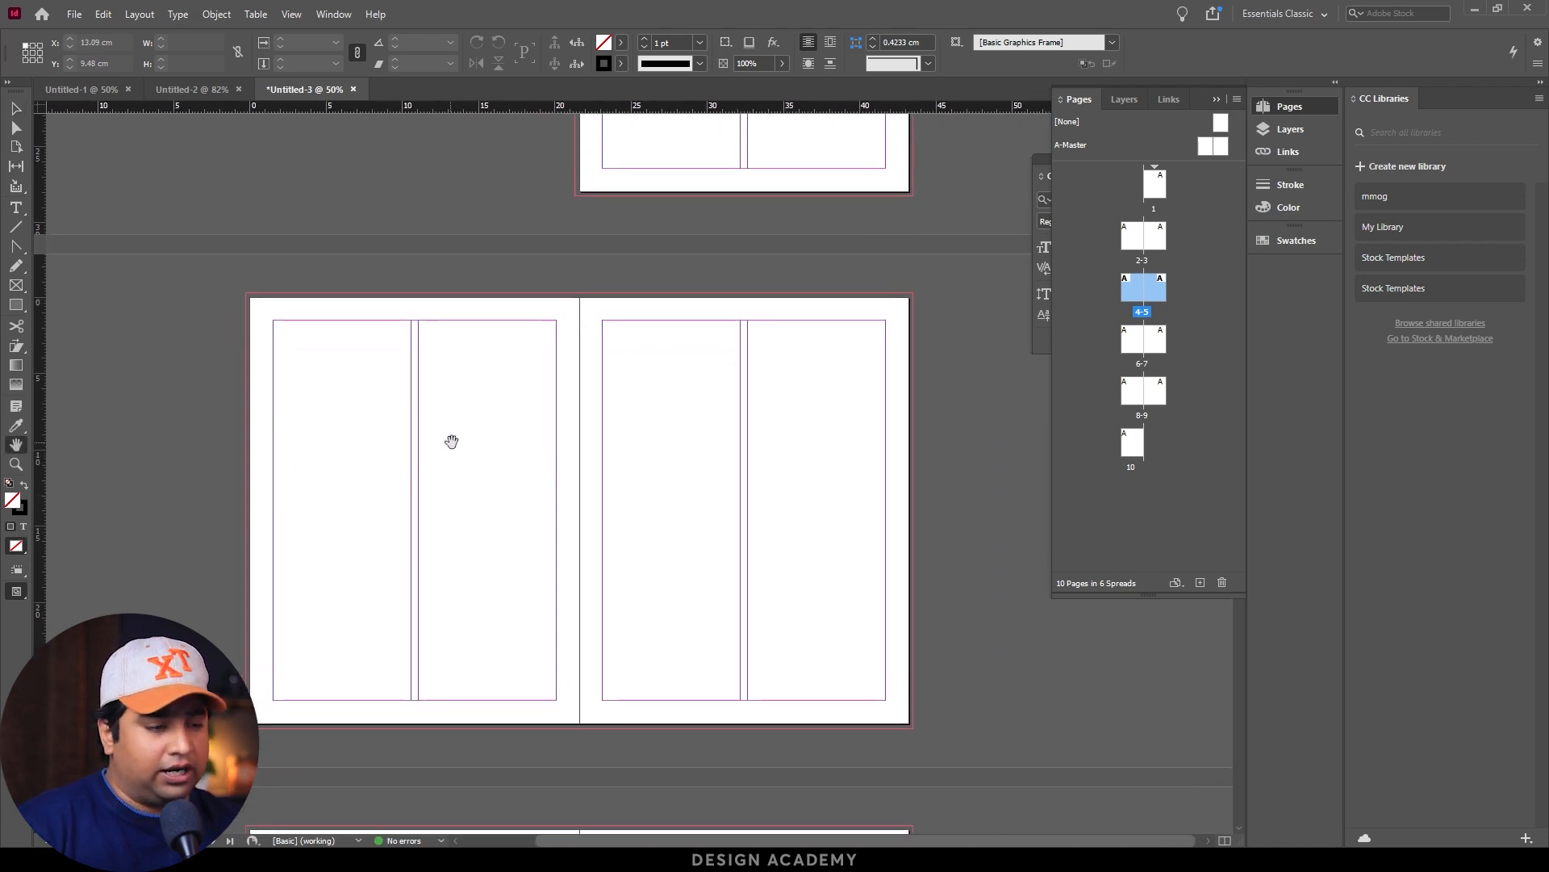
{"action": "left_click", "coordinate": [16, 108]}
{"action": "left_click_drag", "start_coordinate": [492, 419], "coordinate": [415, 449]}
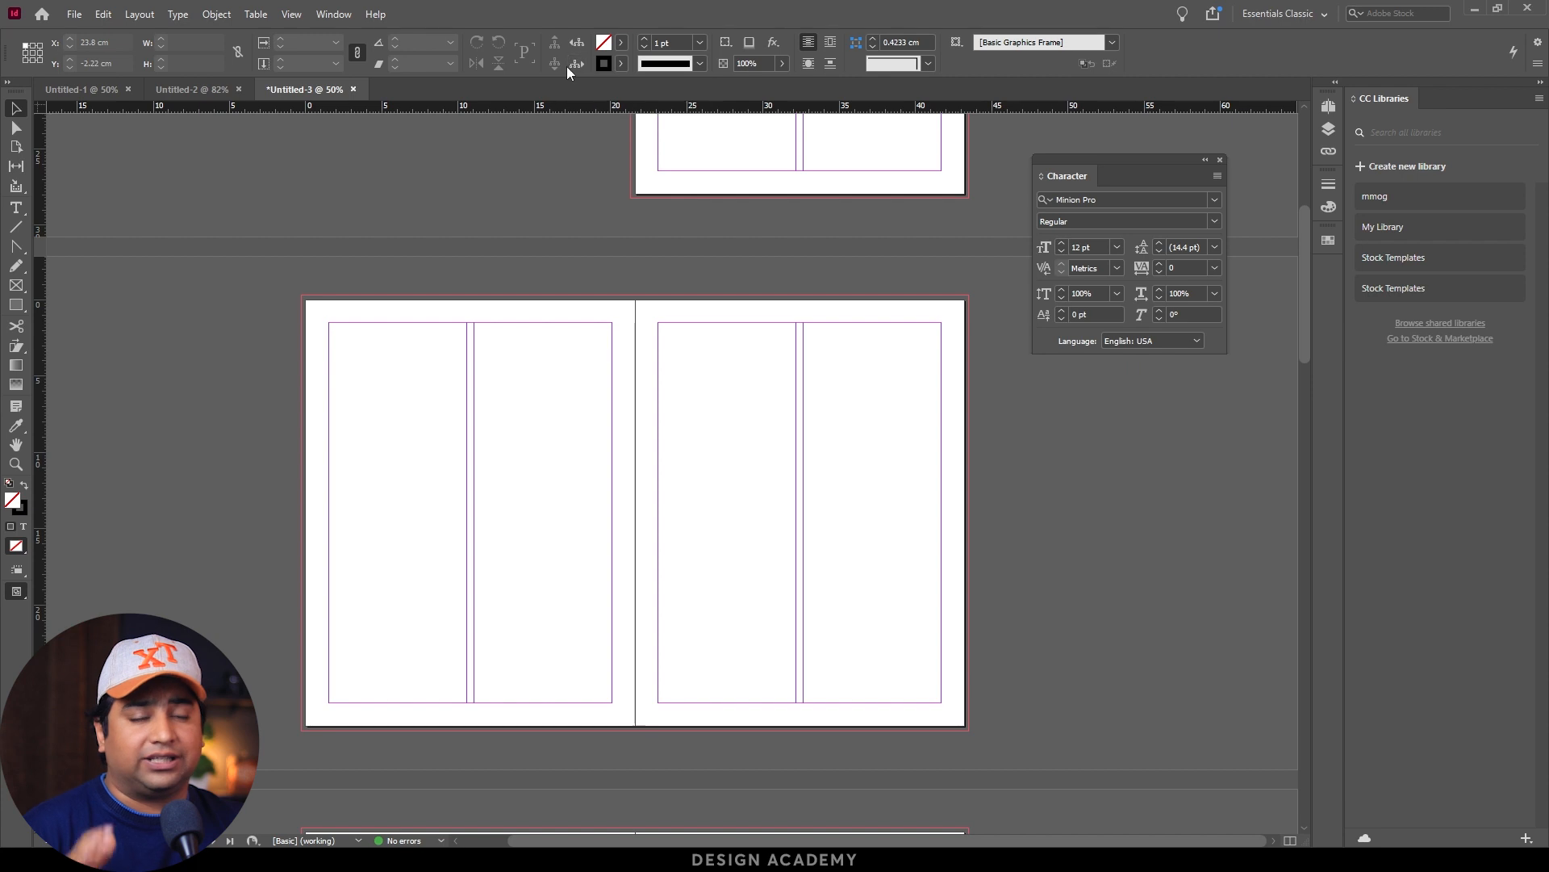
Step: Hide the Control panel and display it again
{"action": "left_click", "coordinate": [332, 15]}
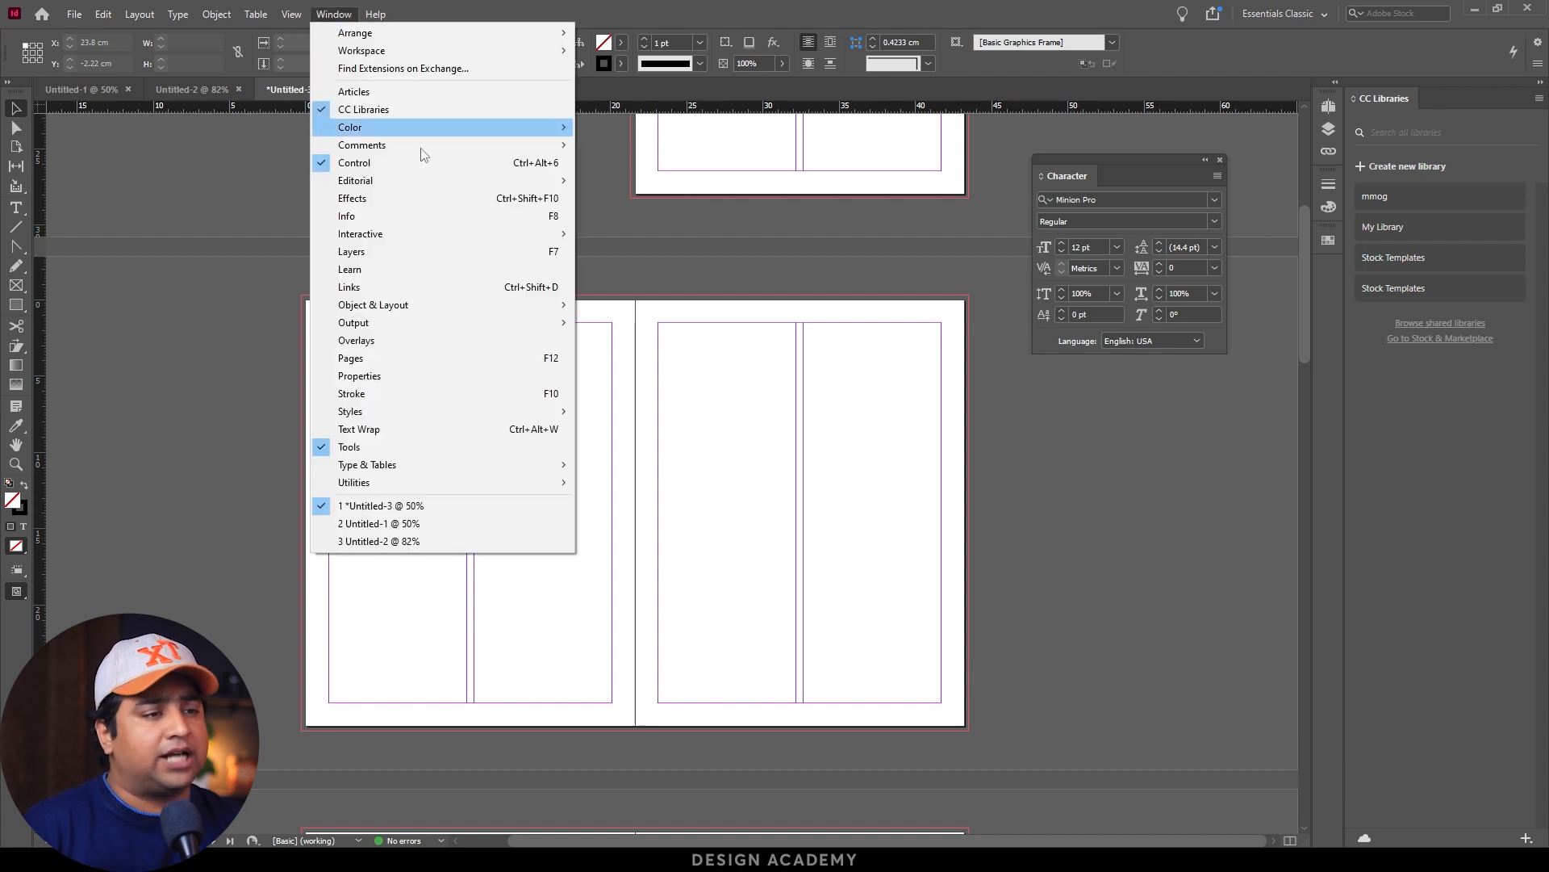
{"action": "left_click", "coordinate": [486, 165]}
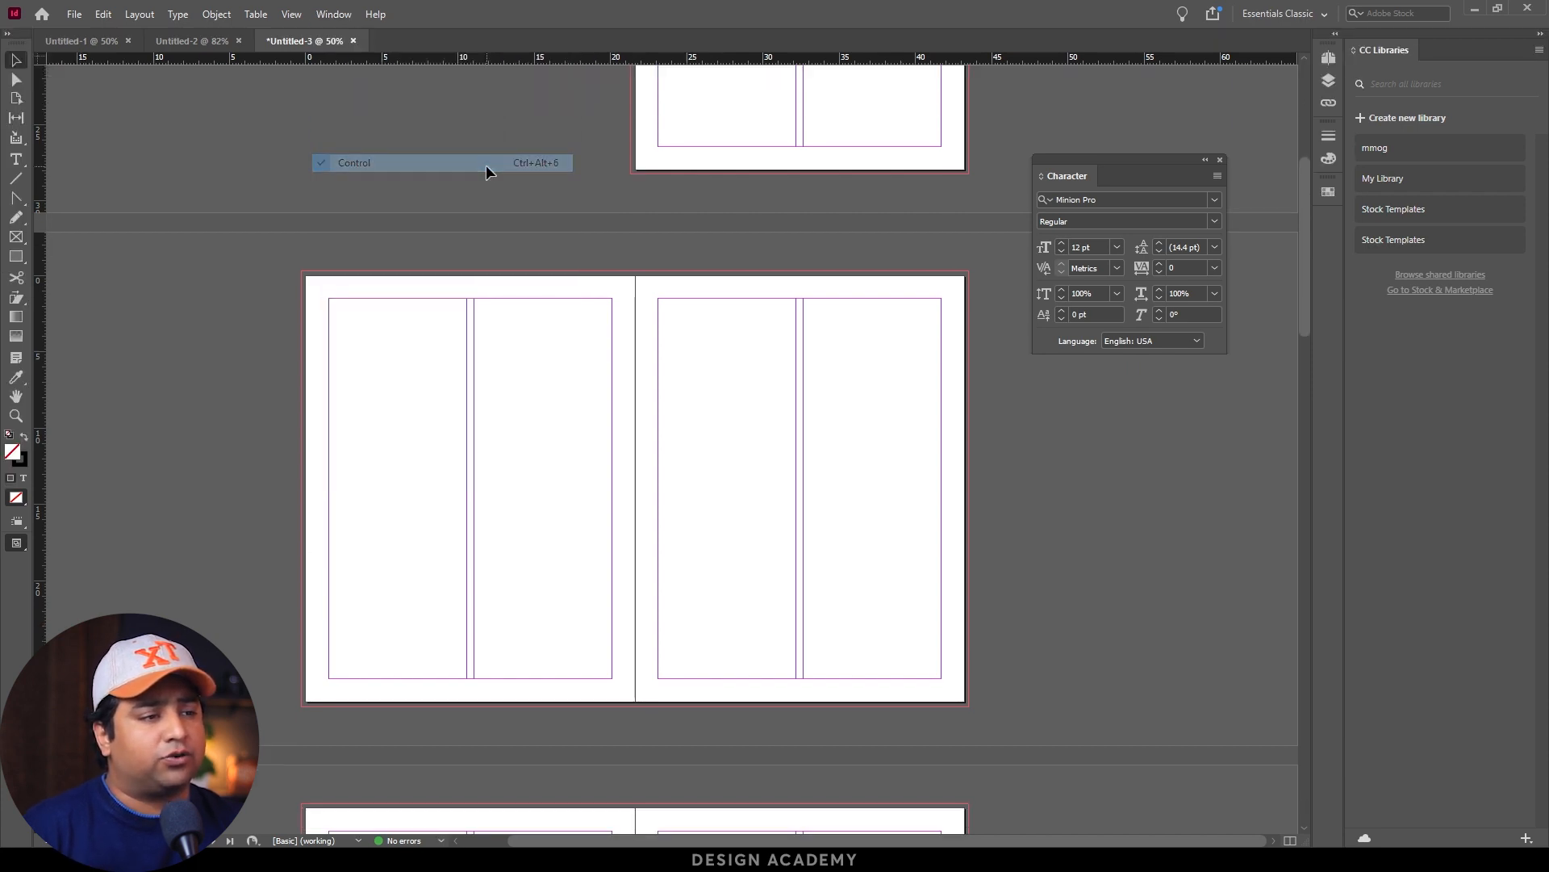
{"action": "left_click", "coordinate": [326, 19]}
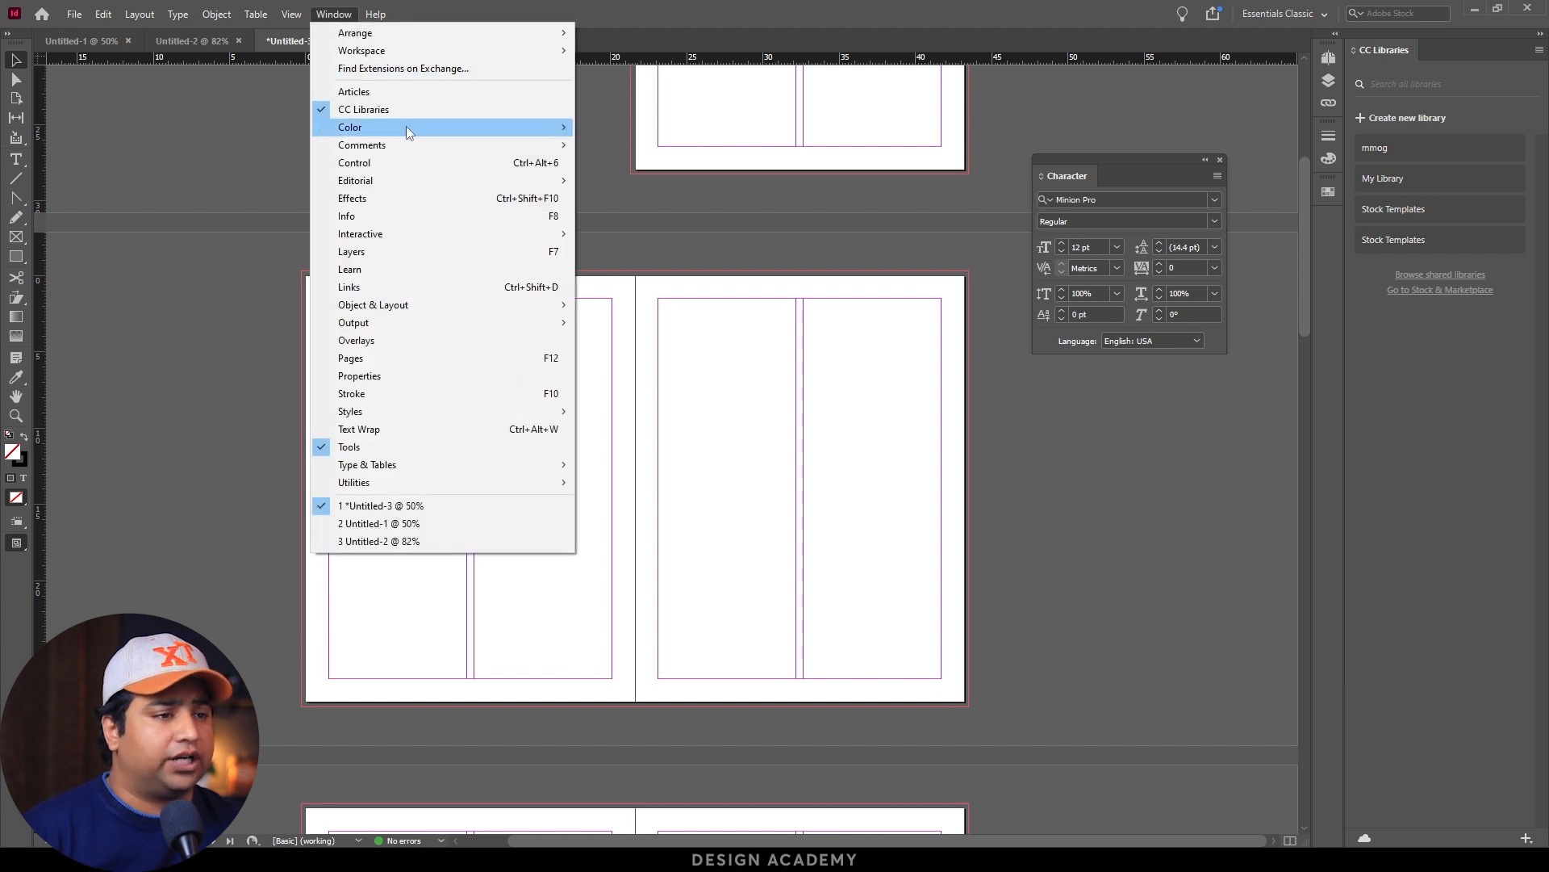
{"action": "left_click", "coordinate": [444, 164]}
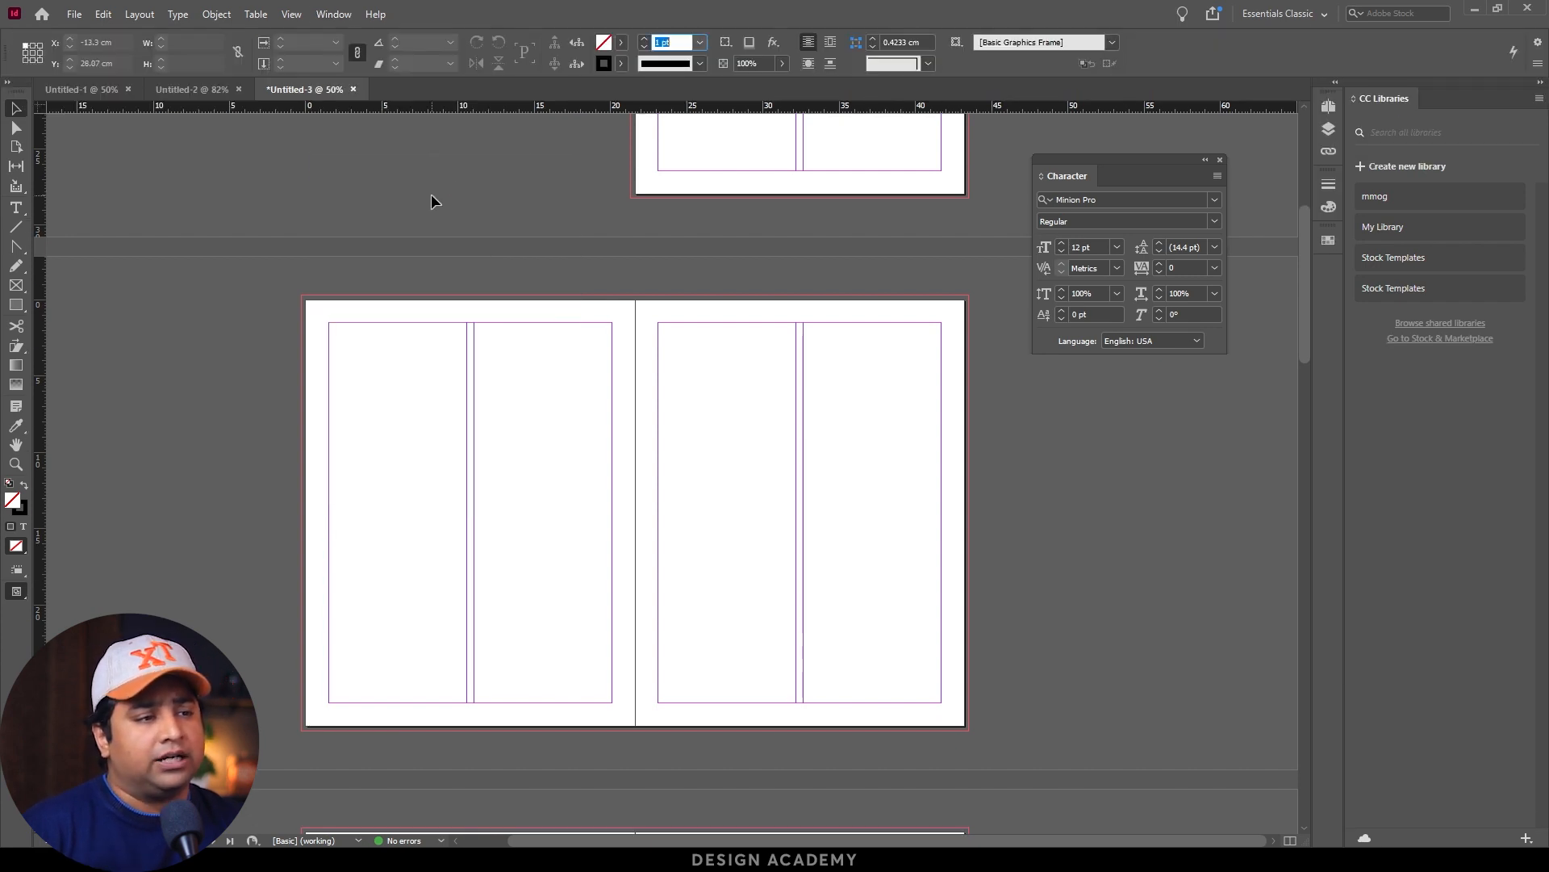
Step: Dock the floating Character panel as an icon below Swatches in the collapsed panel column
{"action": "left_click", "coordinate": [1278, 14]}
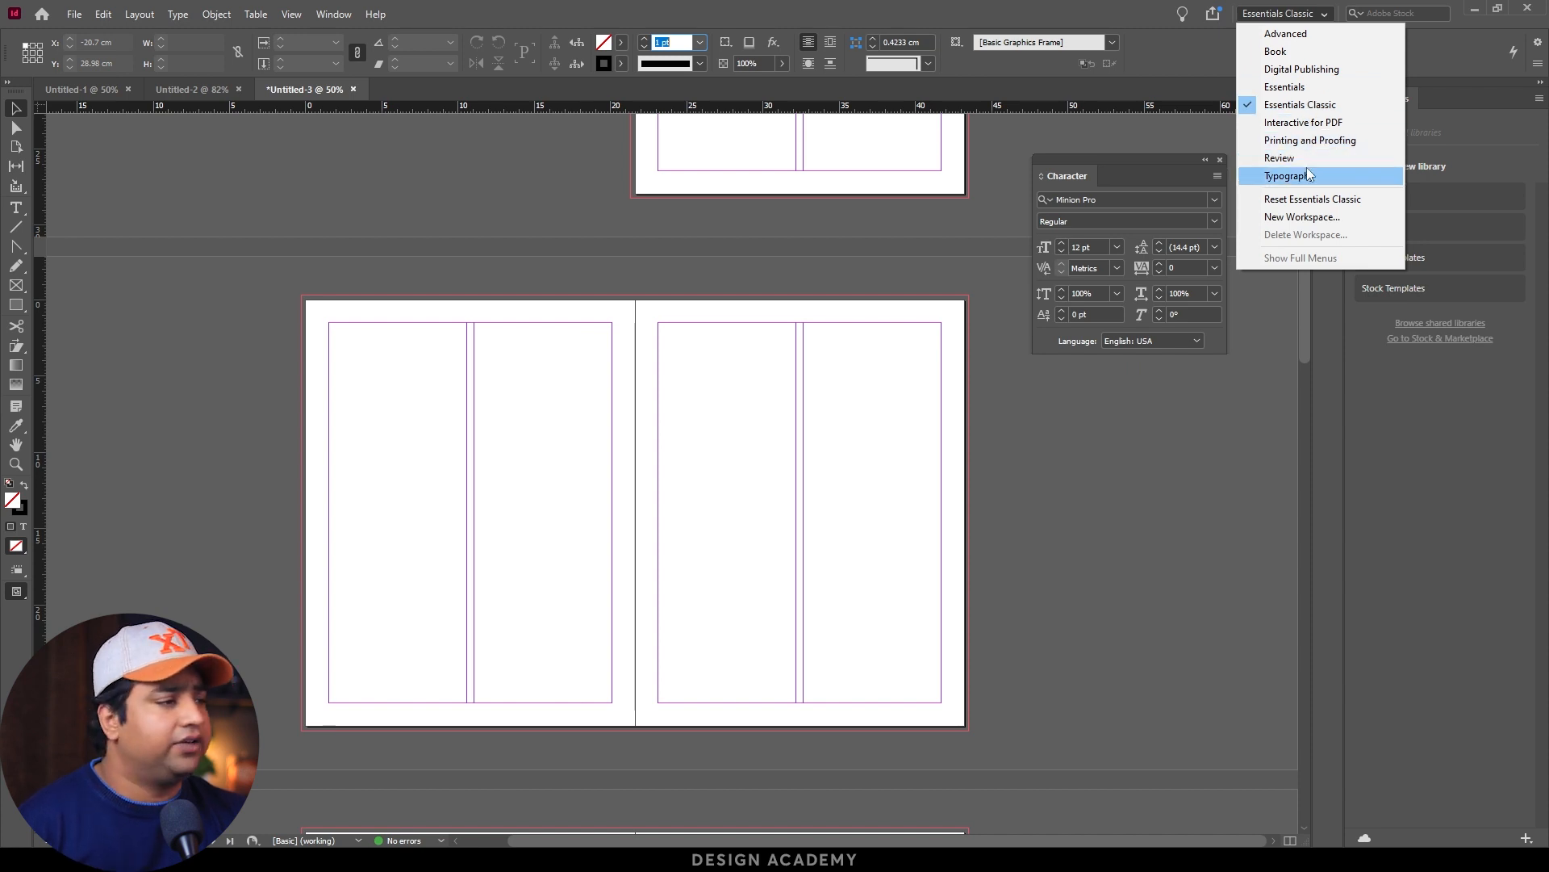
{"action": "left_click", "coordinate": [1102, 391]}
{"action": "left_click_drag", "start_coordinate": [1059, 178], "coordinate": [1323, 273]}
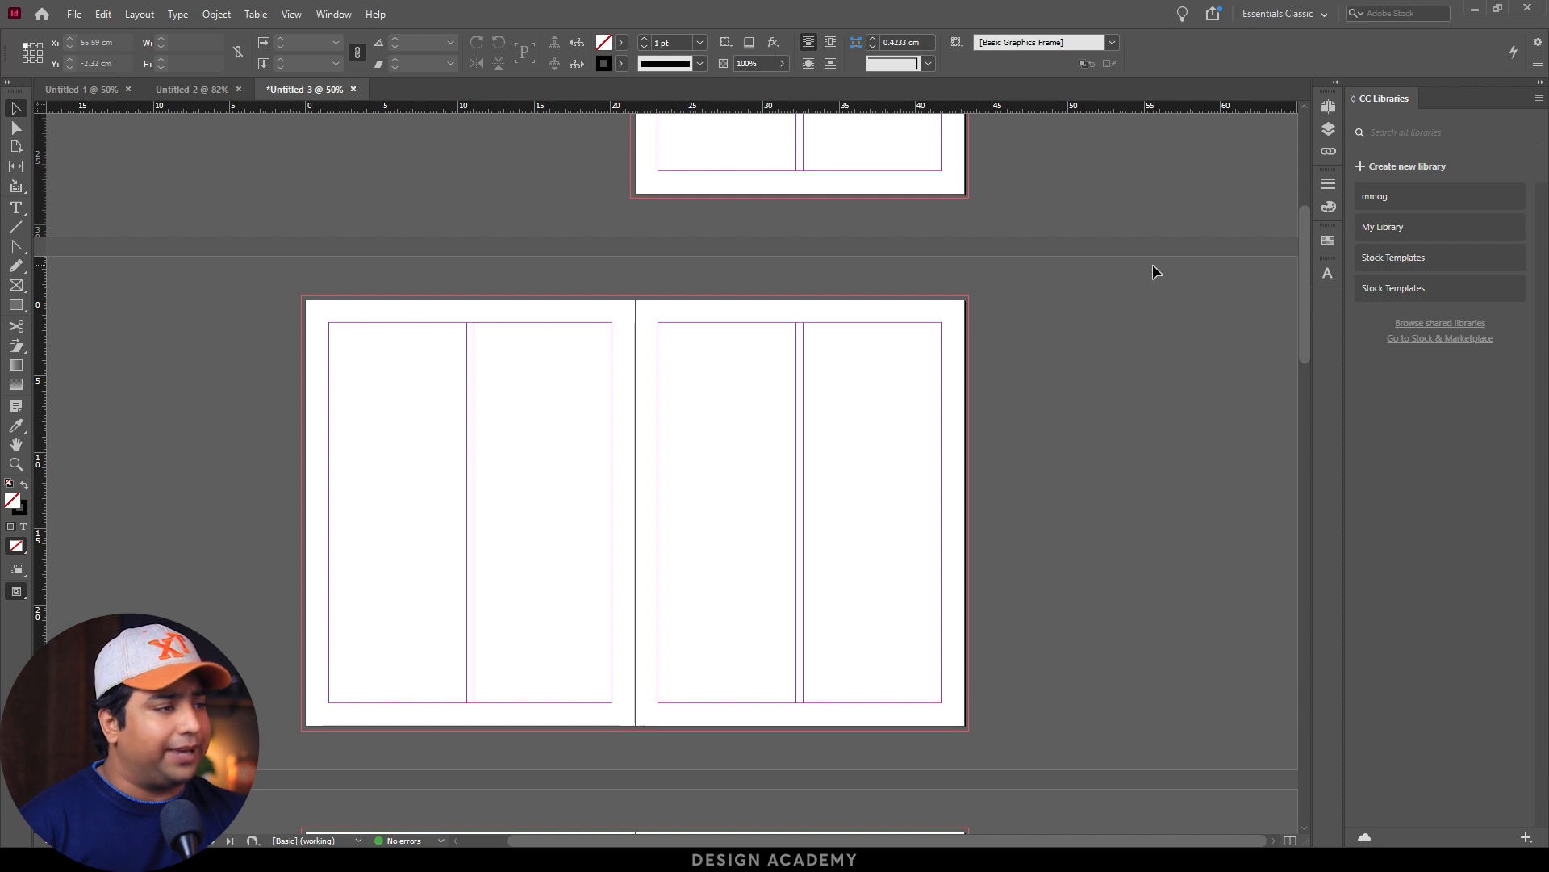
Step: Save the current layout as a new workspace named "my interface" with panel locations and menu customization, and reset that workspace
{"action": "left_click", "coordinate": [1276, 17]}
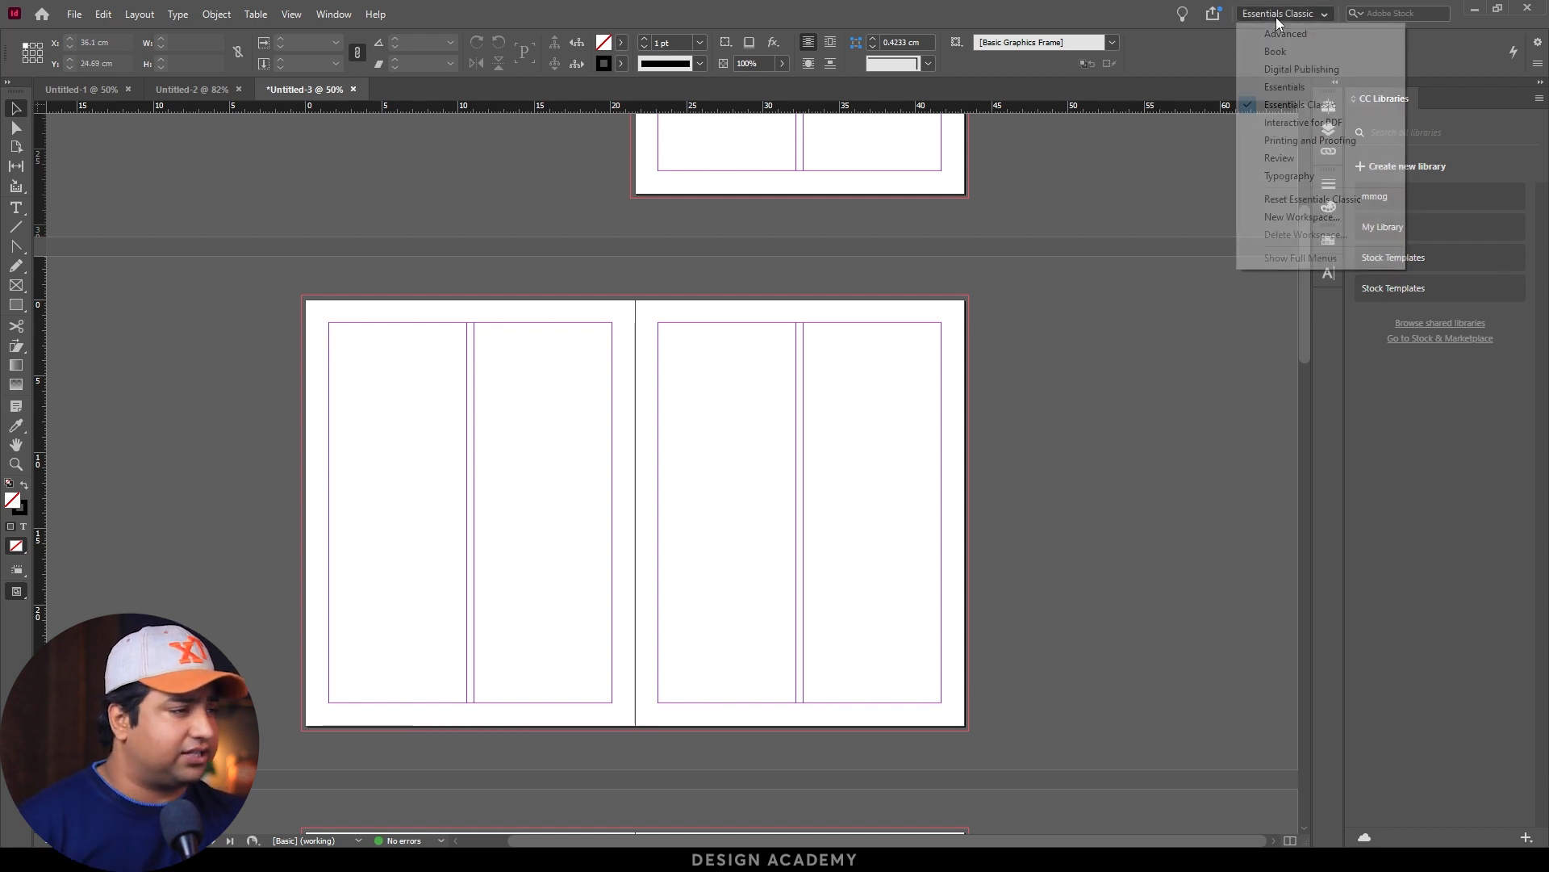
{"action": "left_click", "coordinate": [1302, 216]}
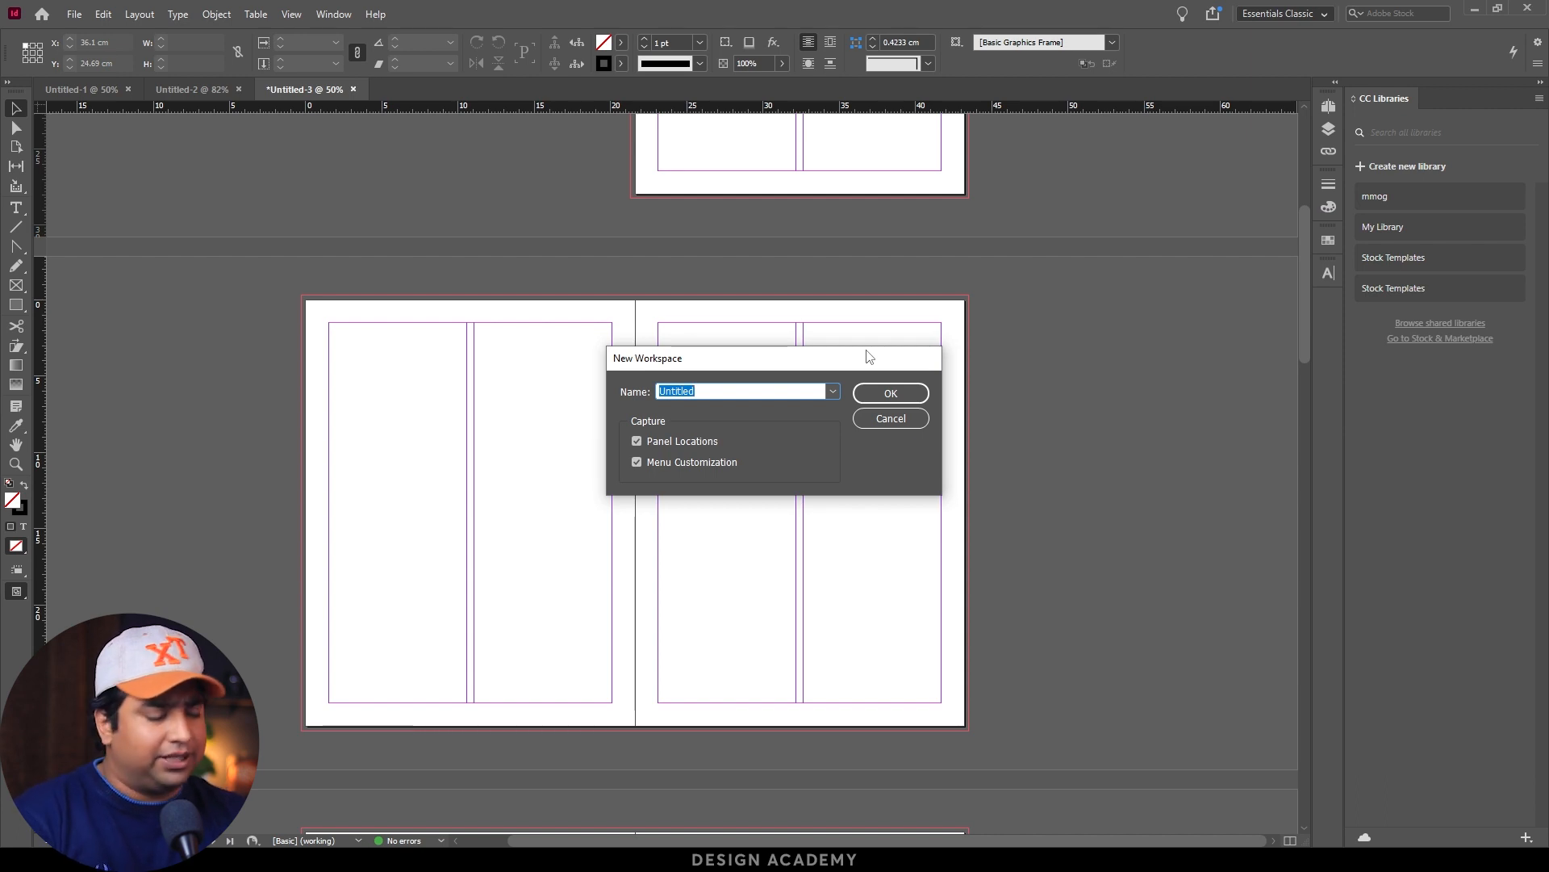
{"action": "type", "text": "my interface"}
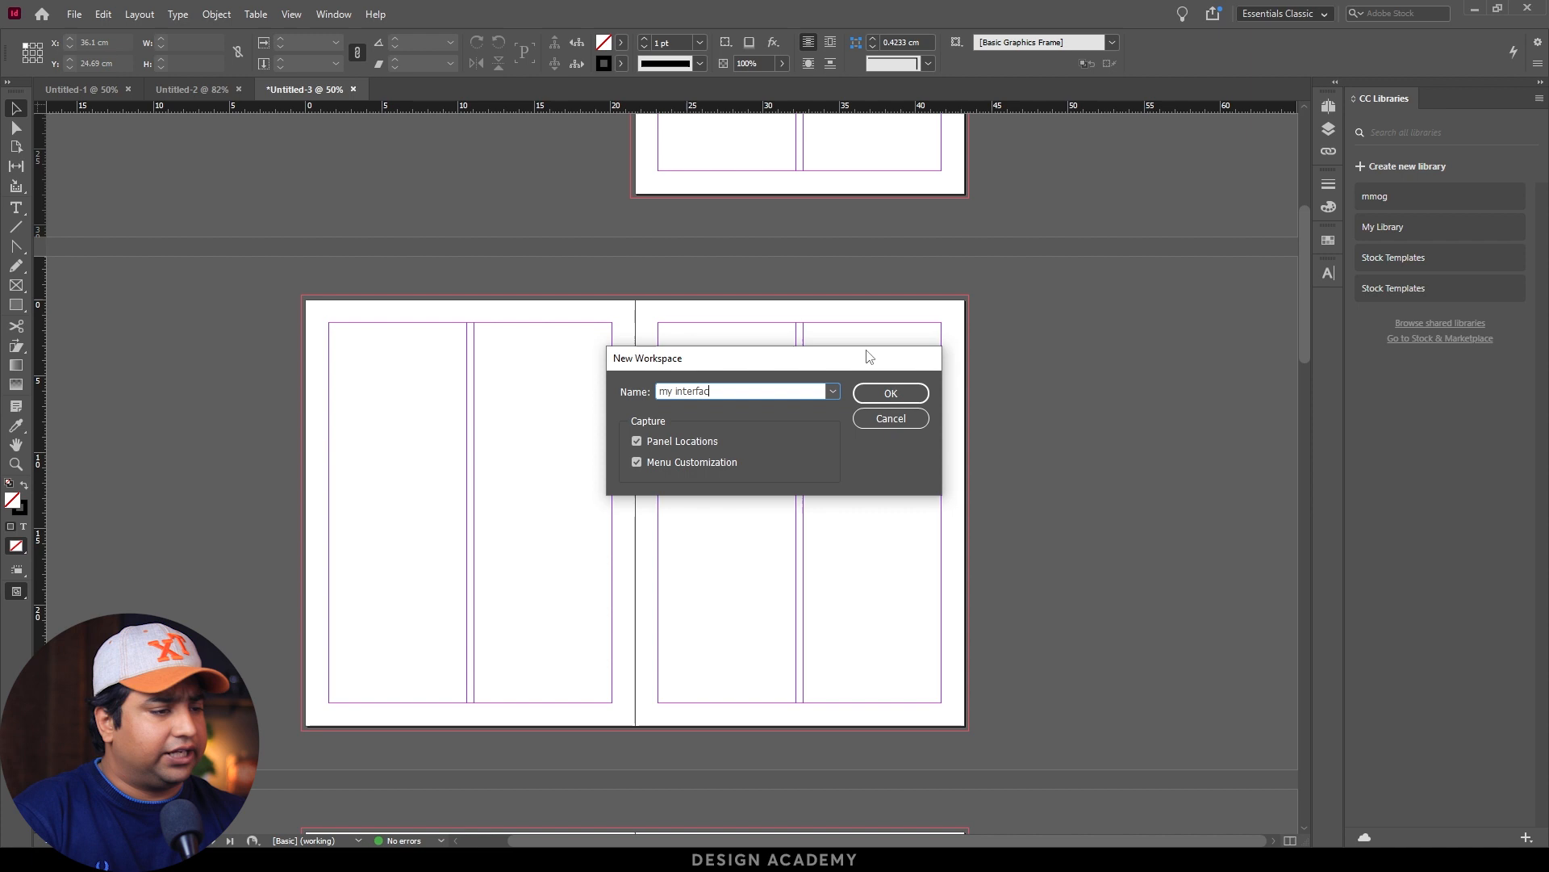
{"action": "left_click", "coordinate": [891, 393]}
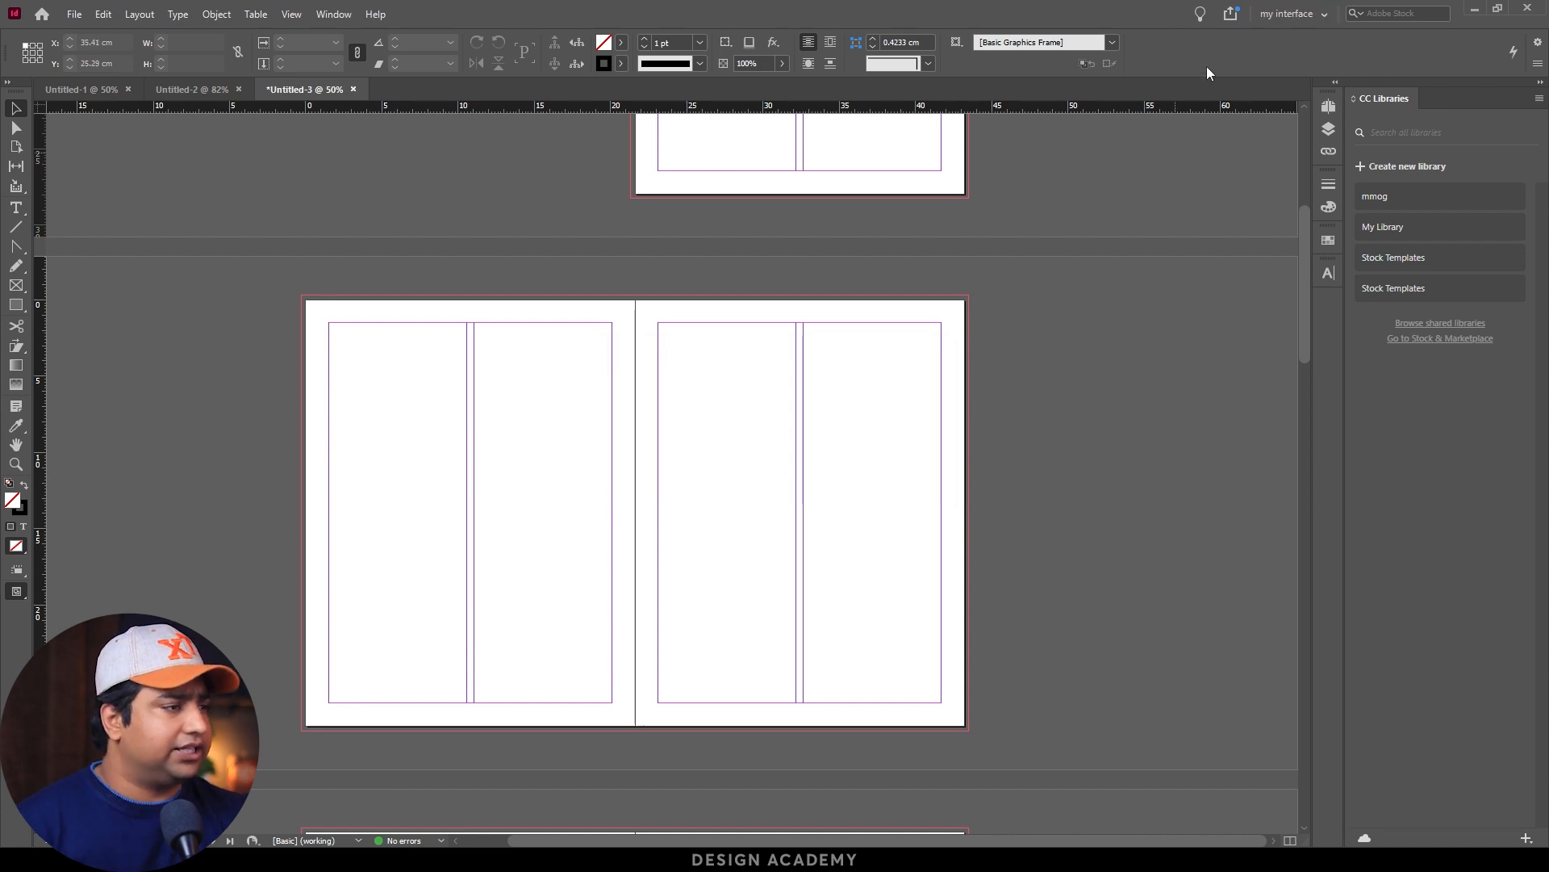
{"action": "left_click", "coordinate": [1291, 14]}
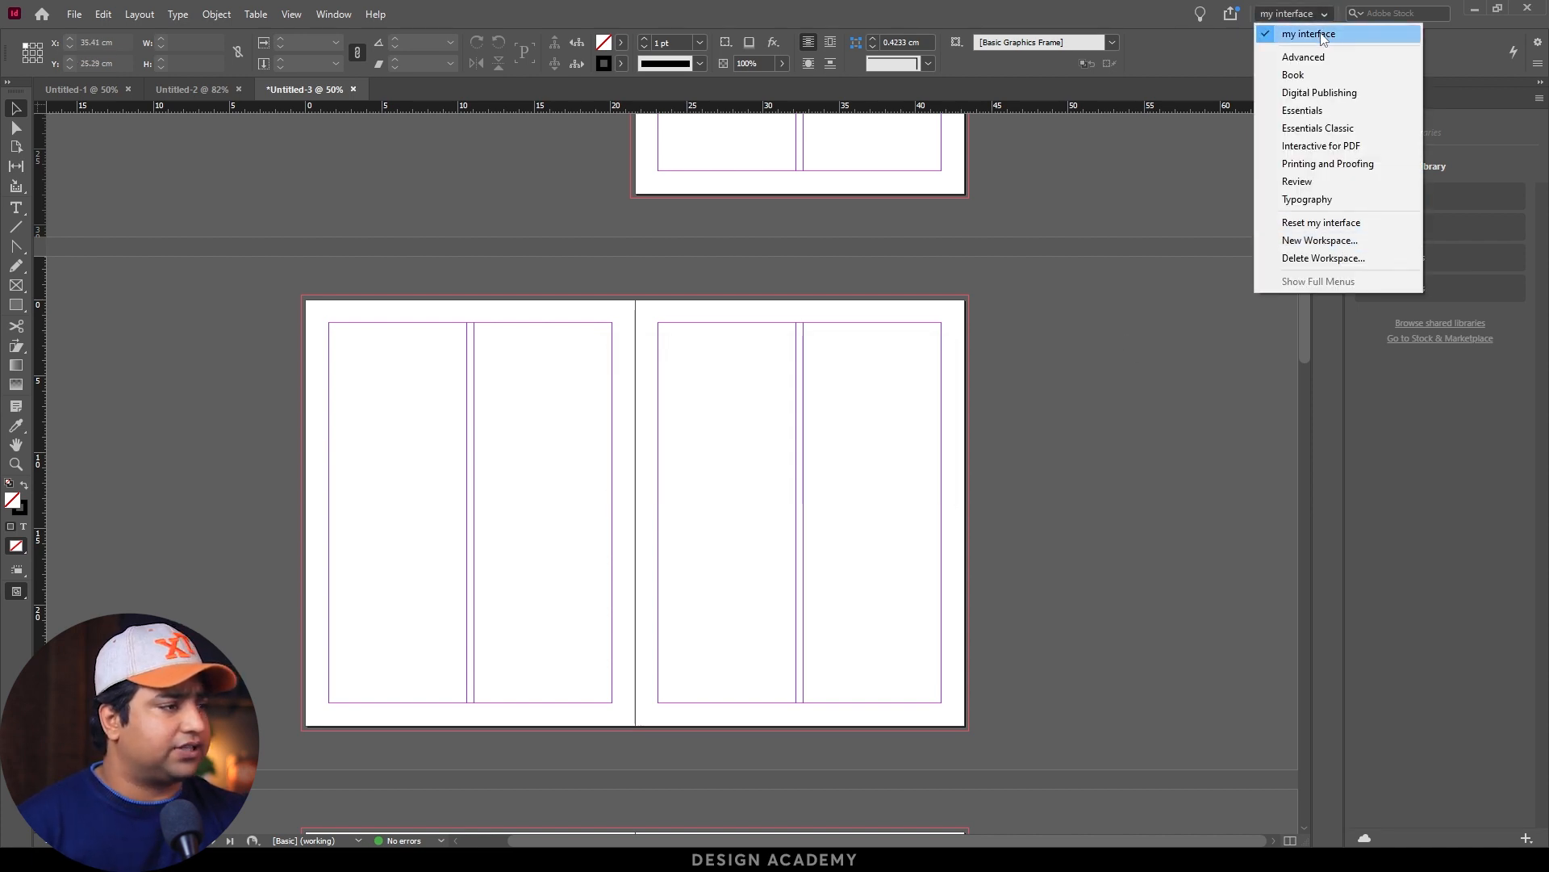
{"action": "left_click", "coordinate": [1323, 222]}
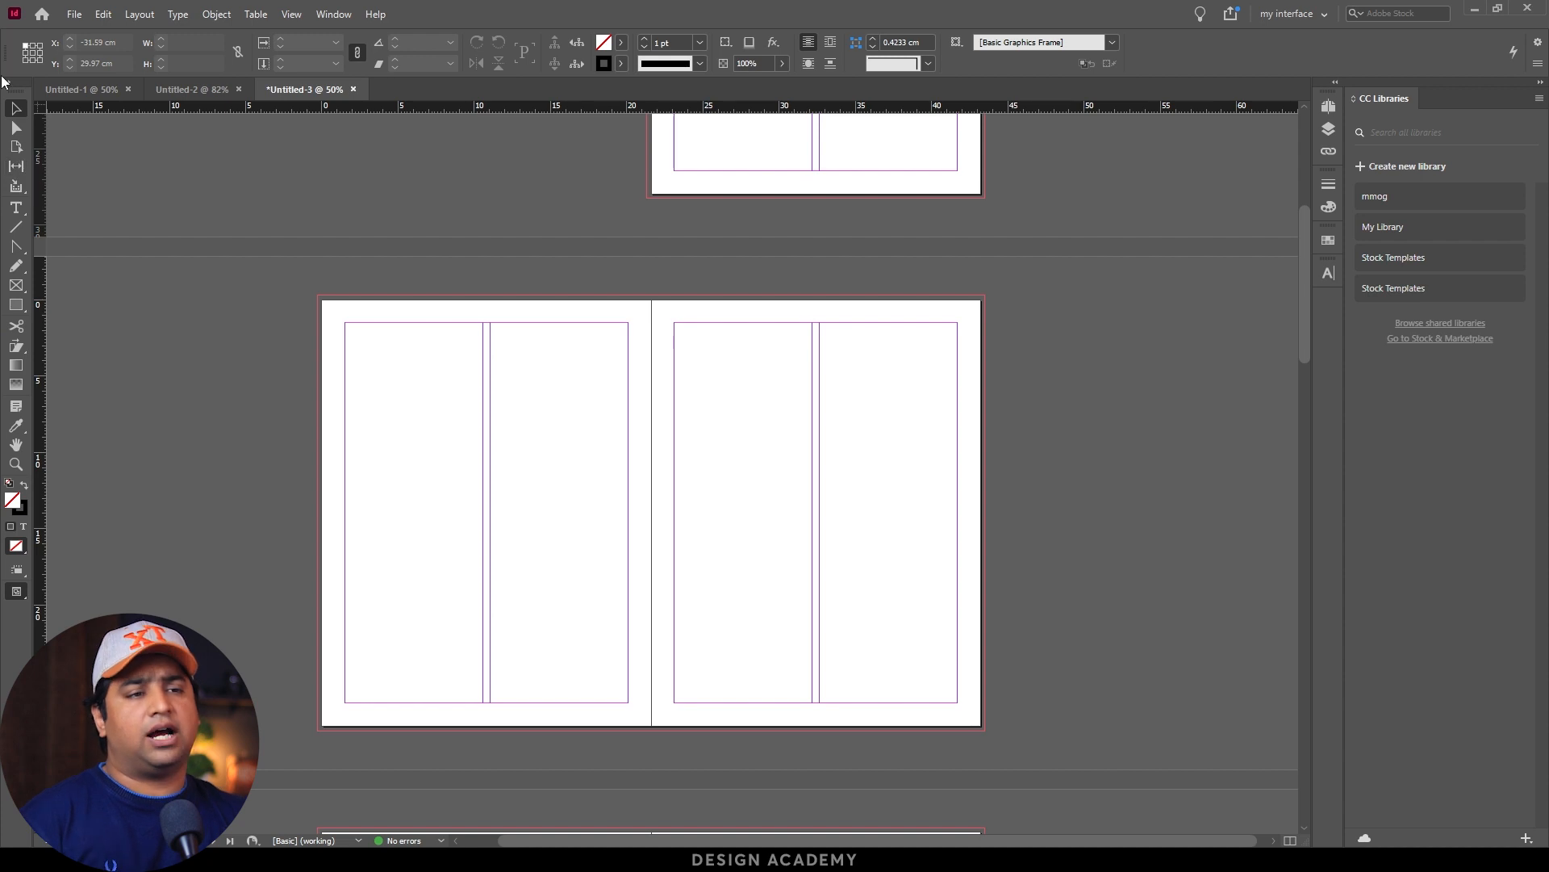
Step: Expand the Tools panel to two columns and return it to a single column
{"action": "left_click", "coordinate": [8, 84]}
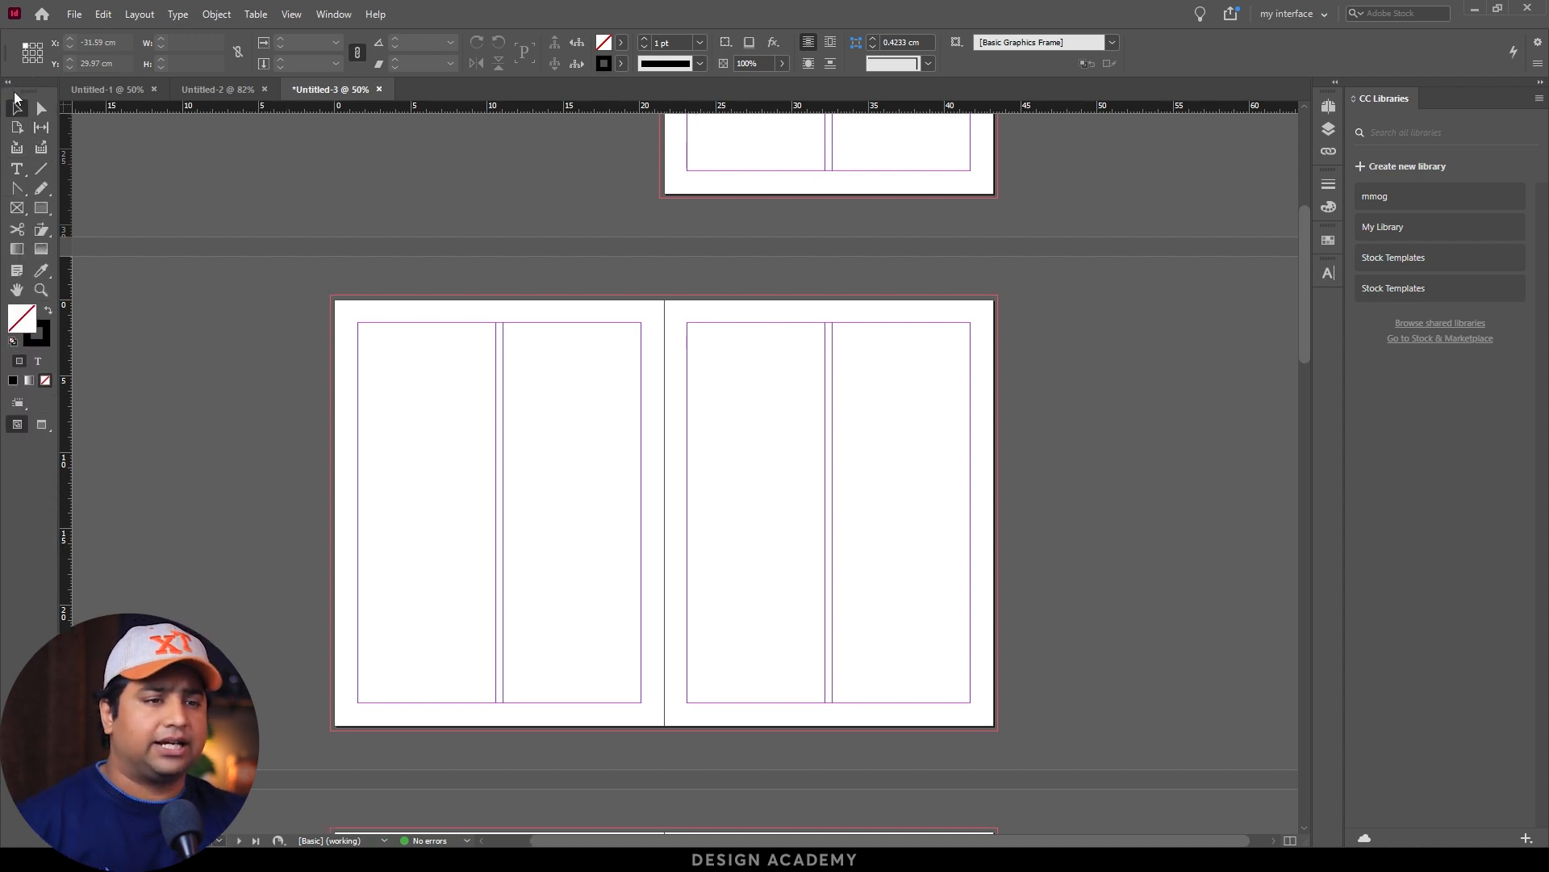
{"action": "left_click", "coordinate": [8, 84]}
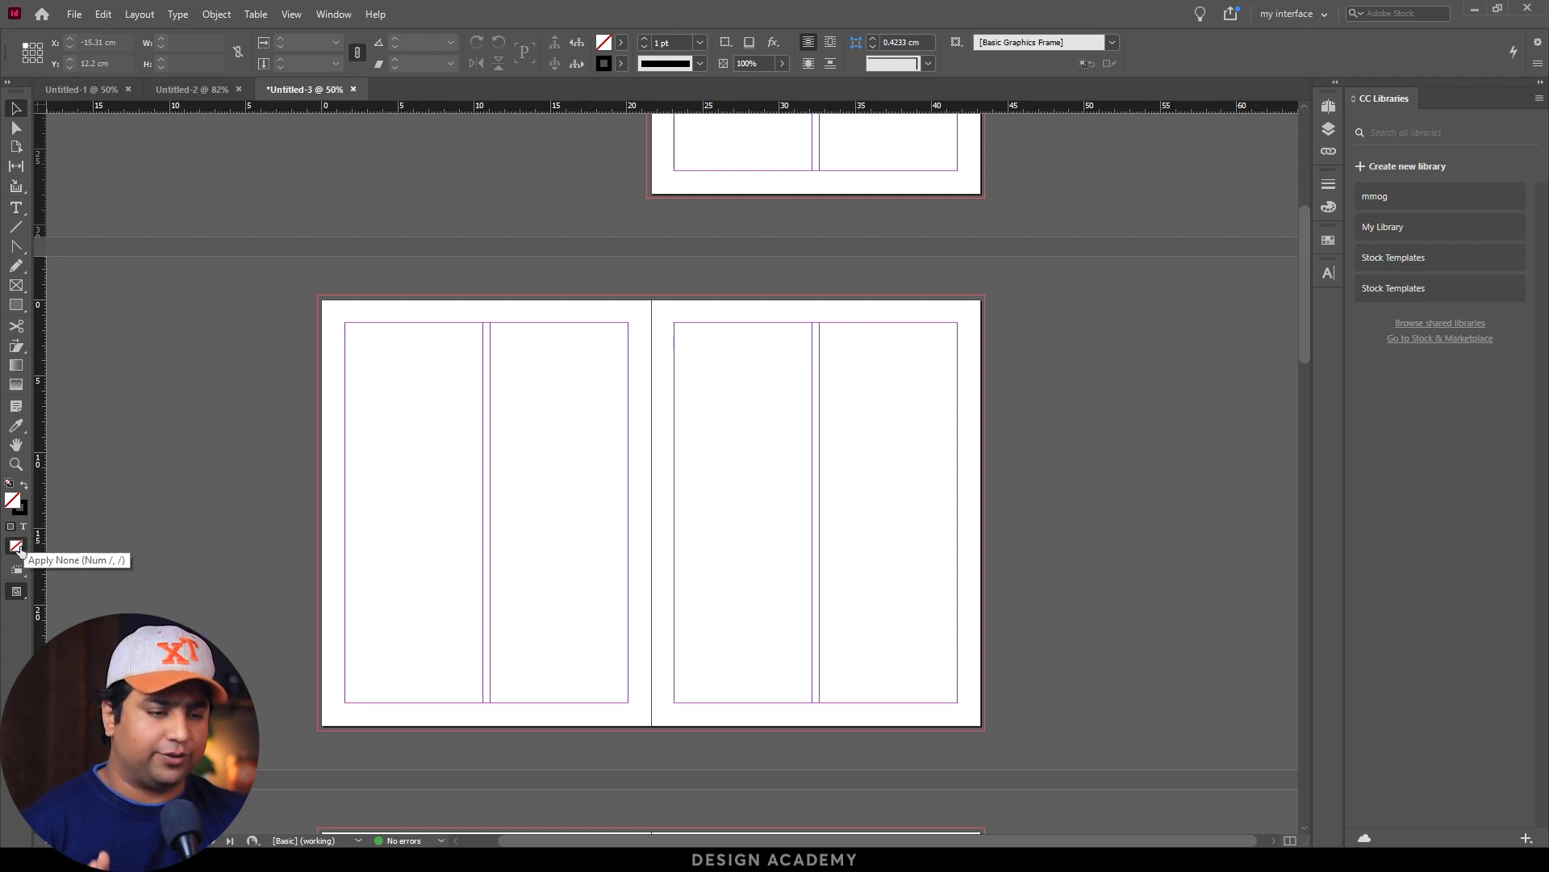
Step: Hide the rulers and display them again
{"action": "left_click", "coordinate": [16, 591]}
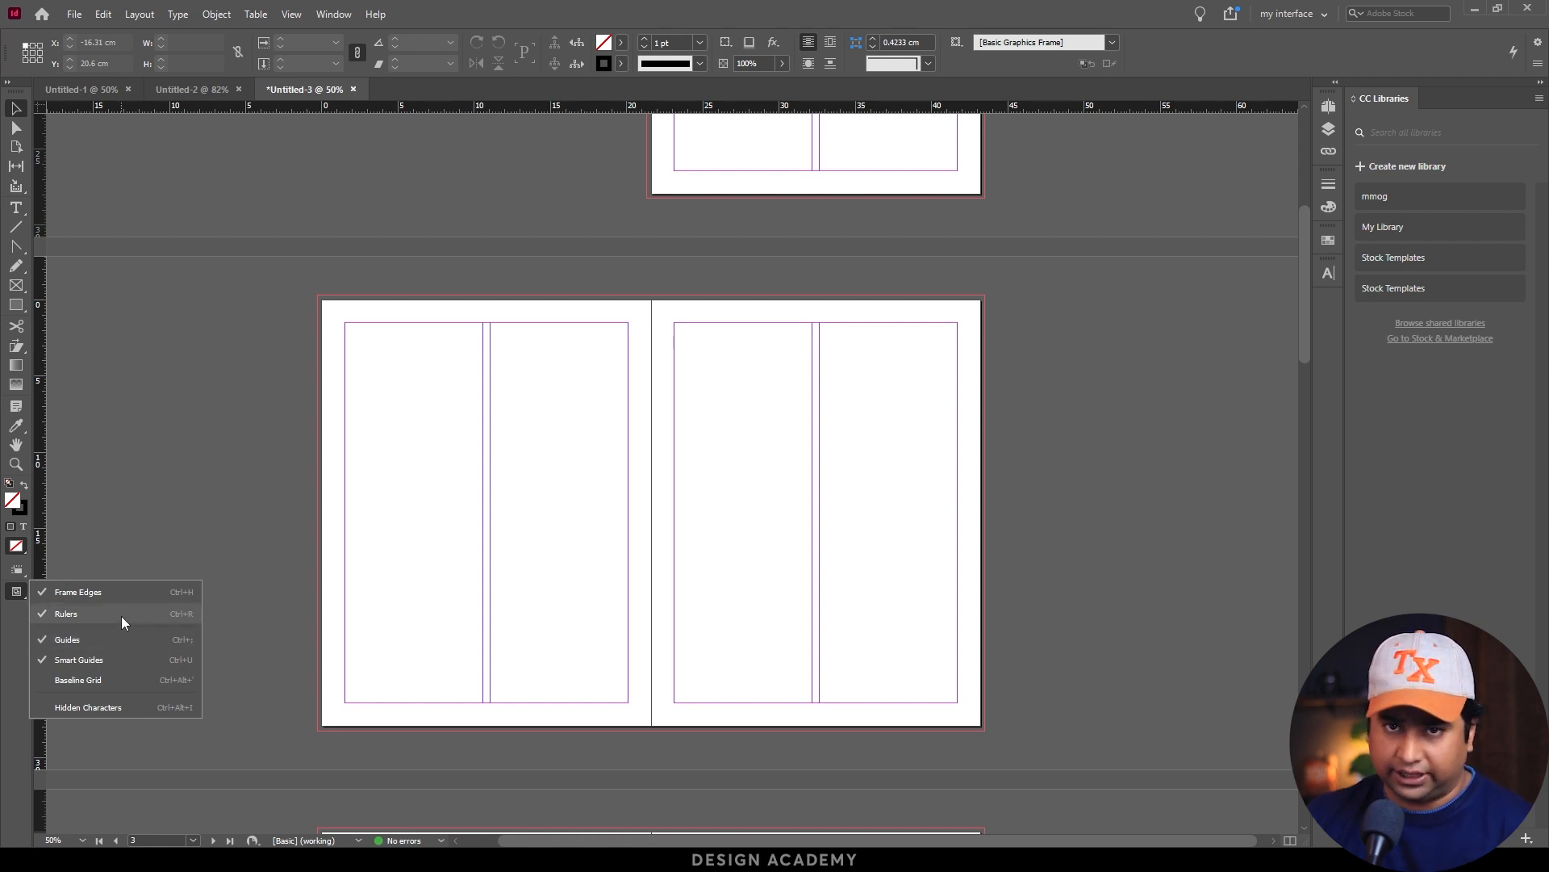
{"action": "left_click", "coordinate": [71, 613]}
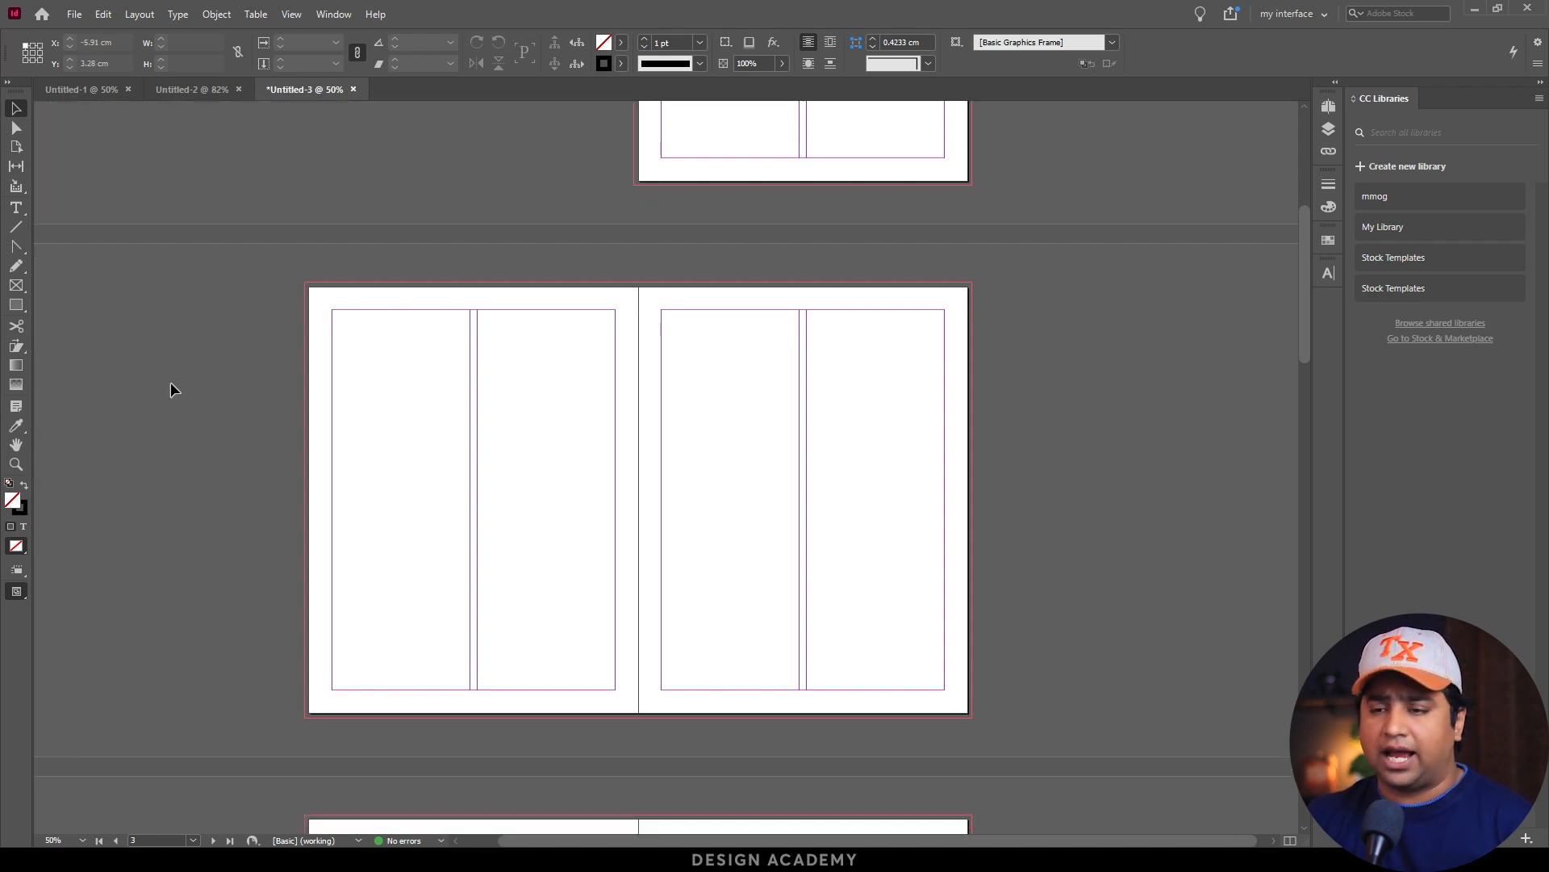
{"action": "left_click", "coordinate": [17, 570]}
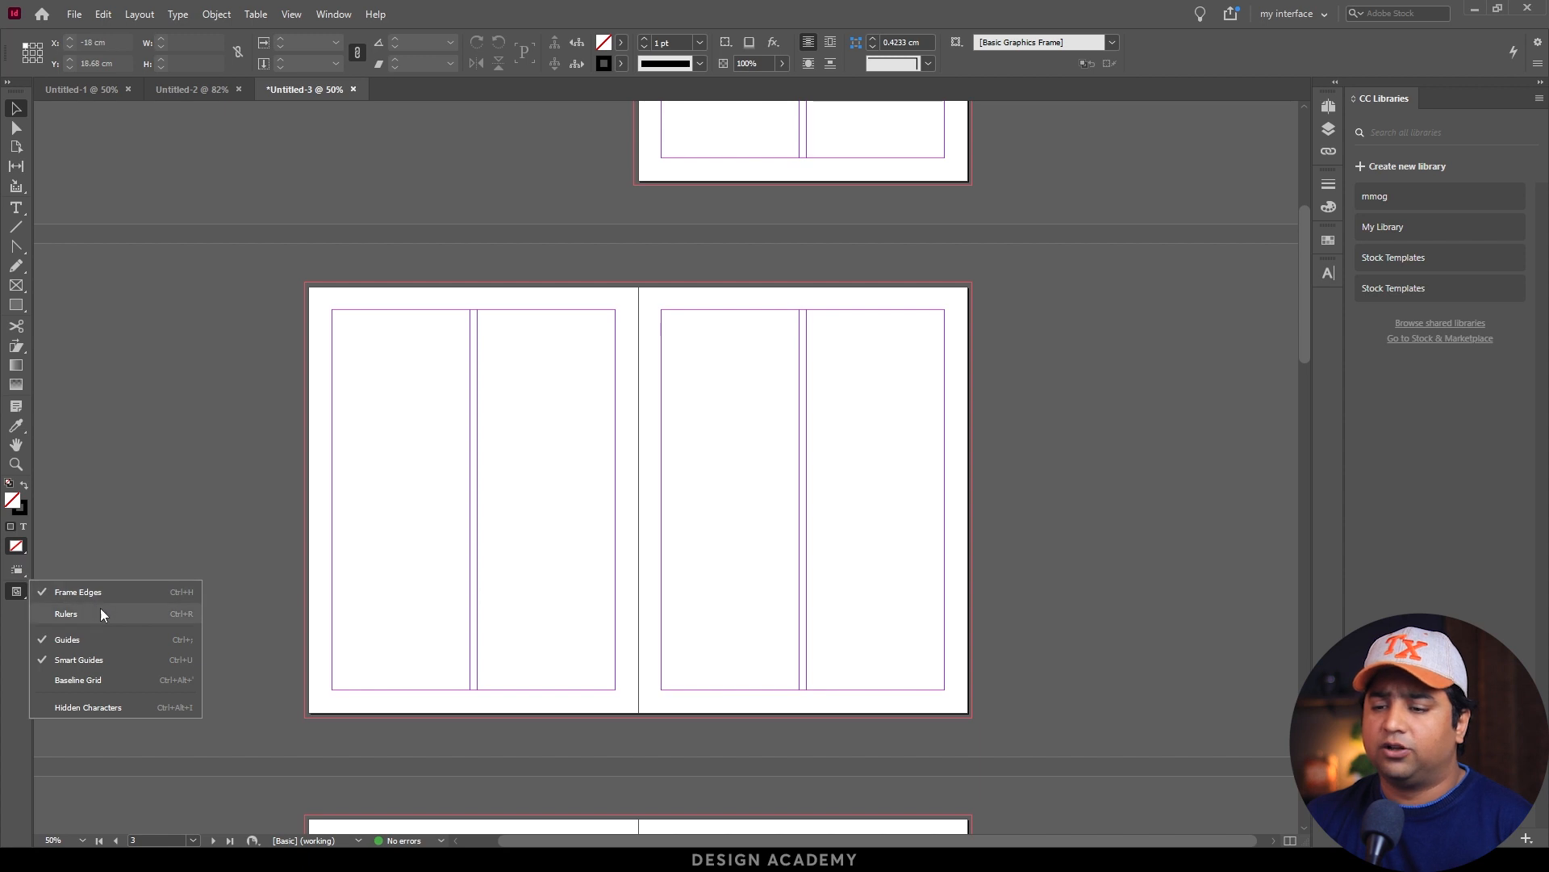
{"action": "left_click", "coordinate": [100, 608]}
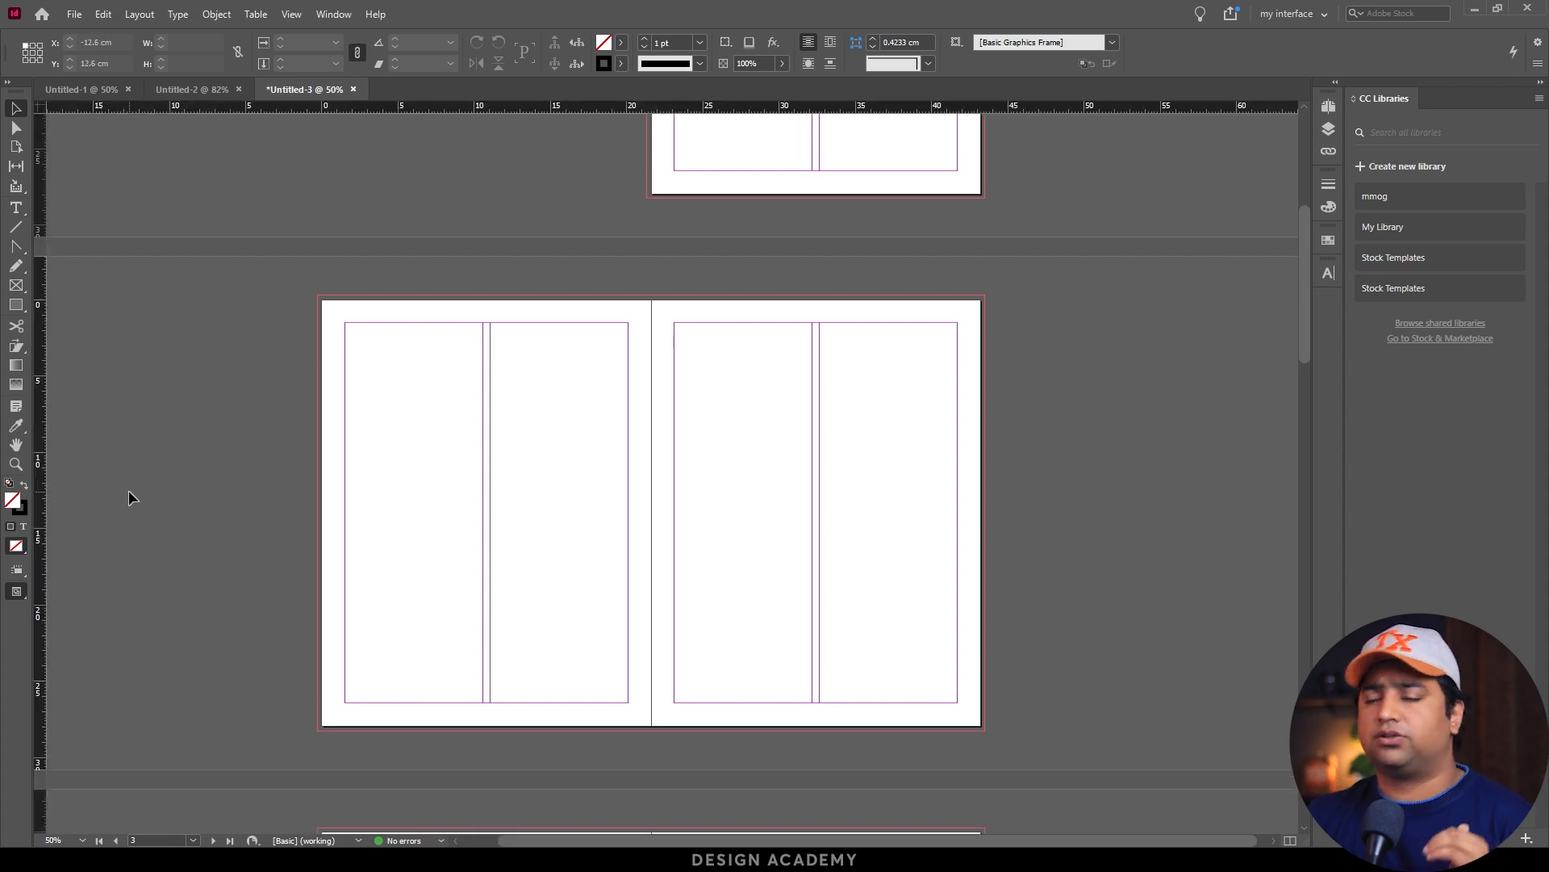
Step: Place horizontal guides on page 2 at about 8.6 cm and 14 cm, plus one across the whole spread at about 9.9 cm
{"action": "left_click_drag", "start_coordinate": [404, 110], "coordinate": [444, 431]}
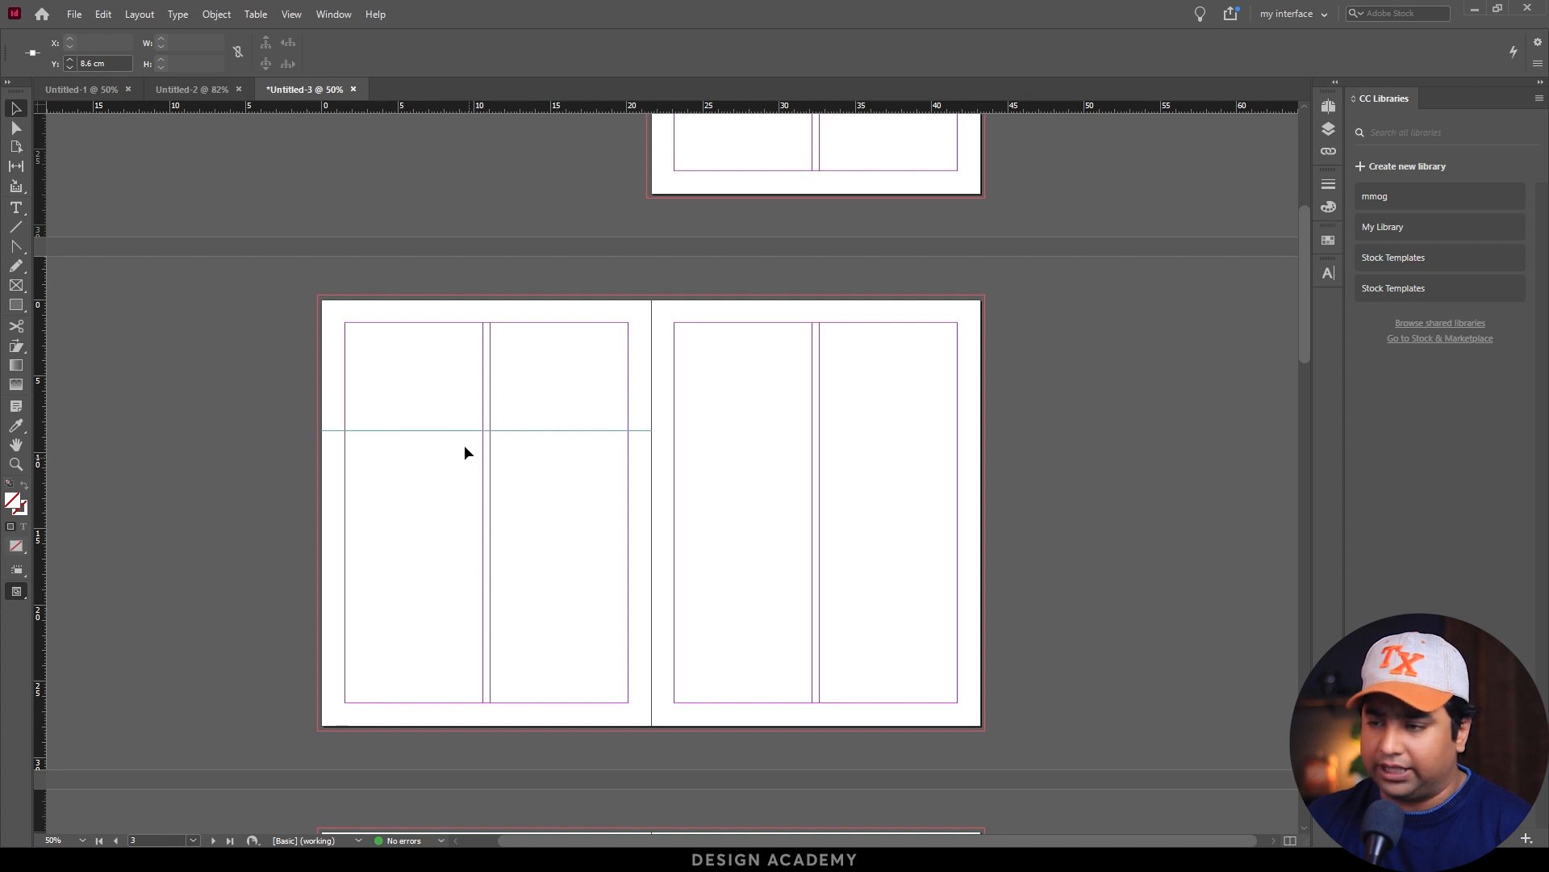
{"action": "left_click_drag", "start_coordinate": [351, 112], "coordinate": [226, 451]}
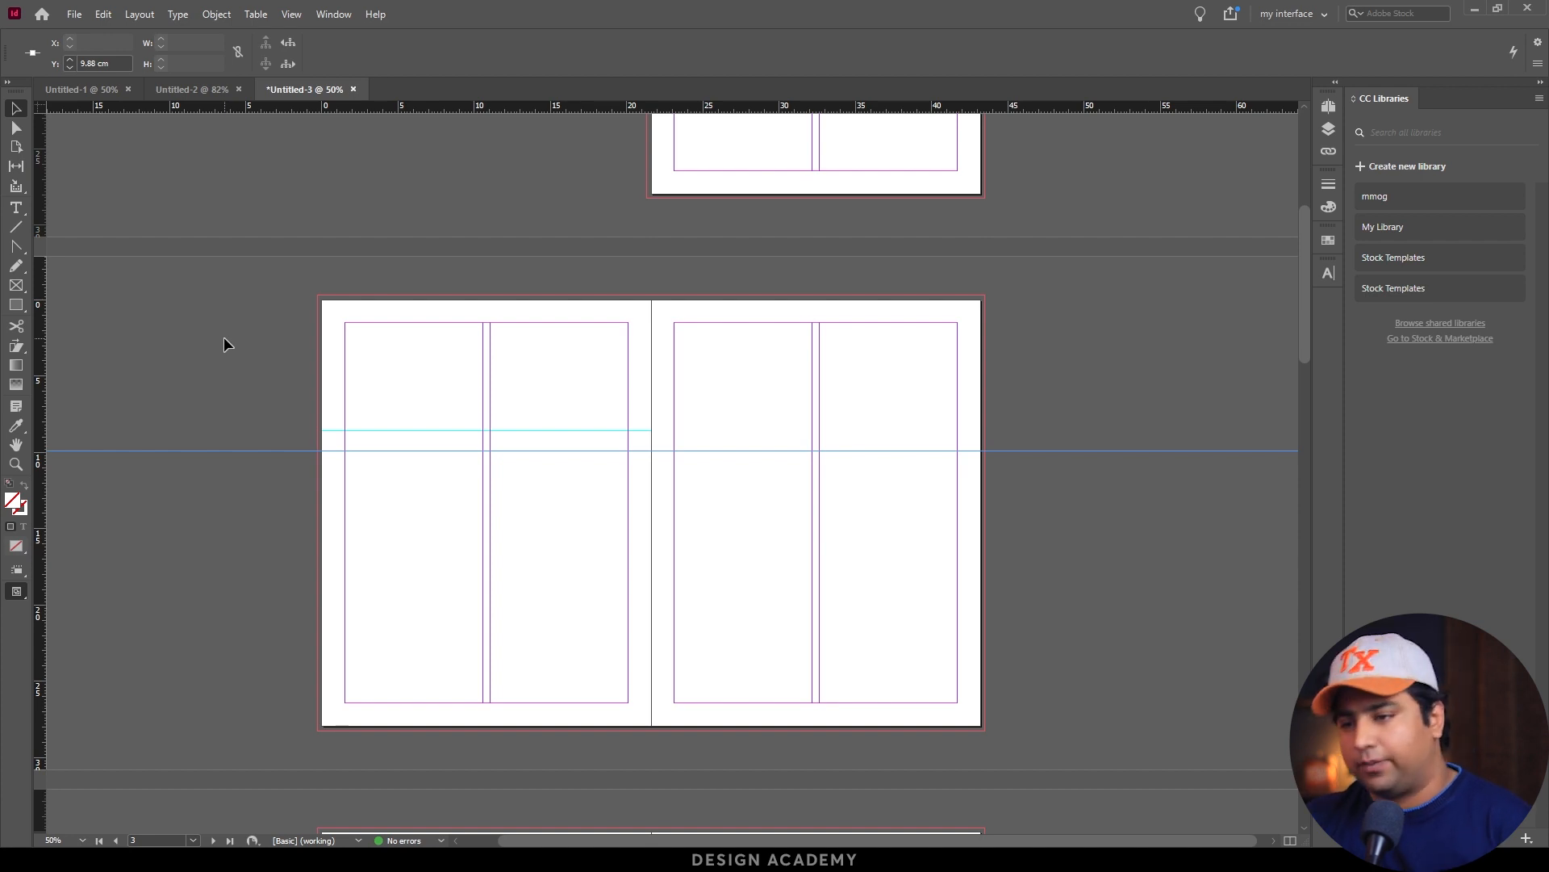
{"action": "left_click_drag", "start_coordinate": [385, 108], "coordinate": [399, 511]}
{"action": "key", "text": "ctrl"}
{"action": "key", "text": "alt"}
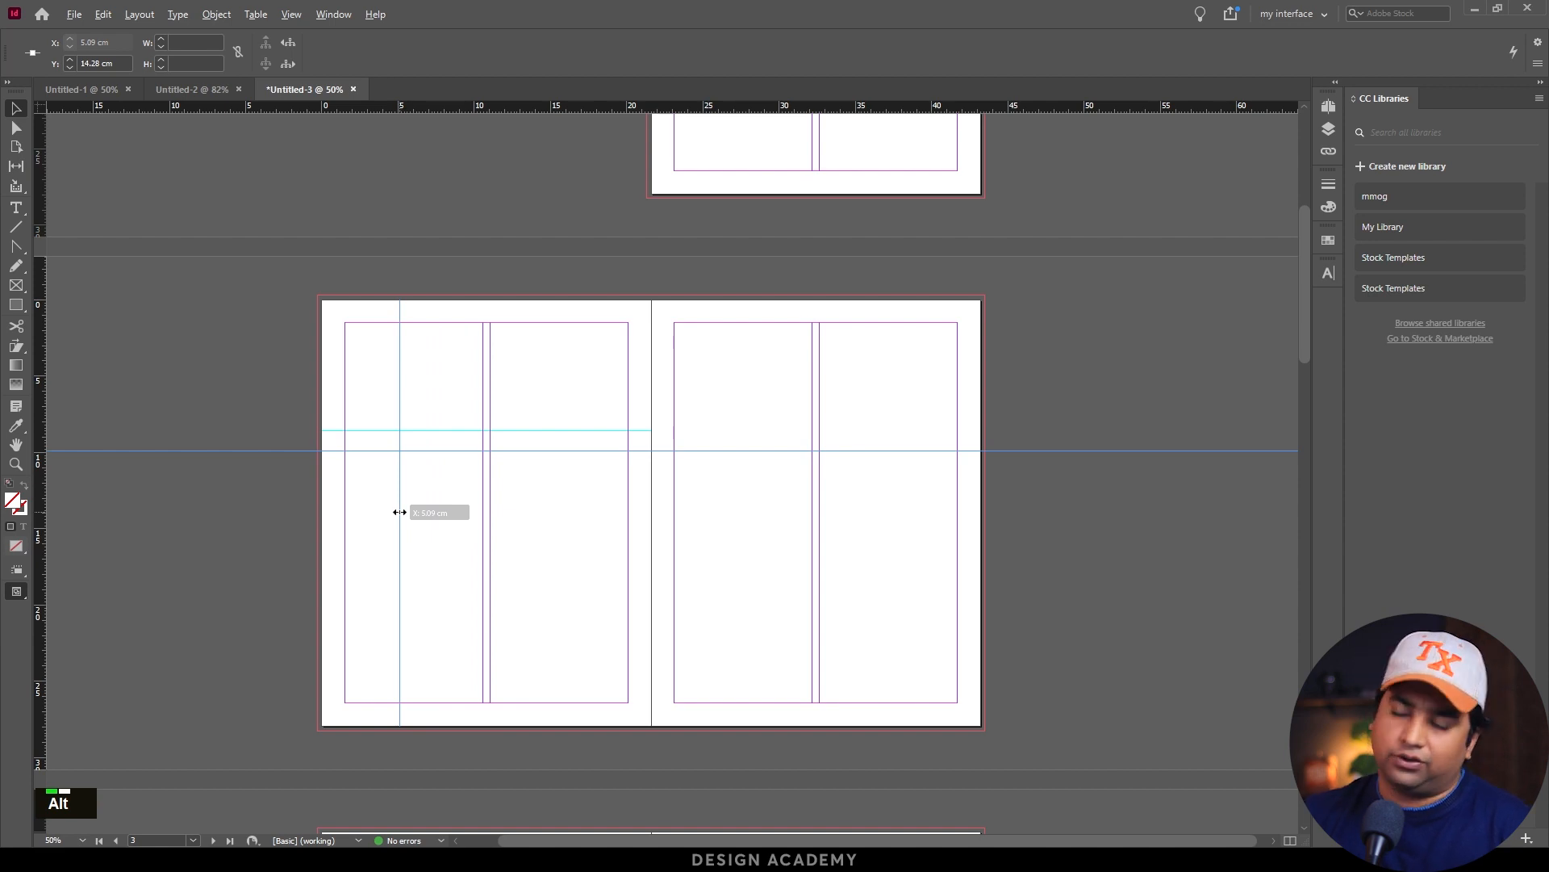
{"action": "mouse_move", "coordinate": [400, 512]}
{"action": "left_mouse_down"}
{"action": "mouse_move", "coordinate": [414, 508]}
{"action": "mouse_move", "coordinate": [417, 530]}
{"action": "mouse_move", "coordinate": [419, 513]}
{"action": "left_mouse_up"}
{"action": "key", "text": "alt"}
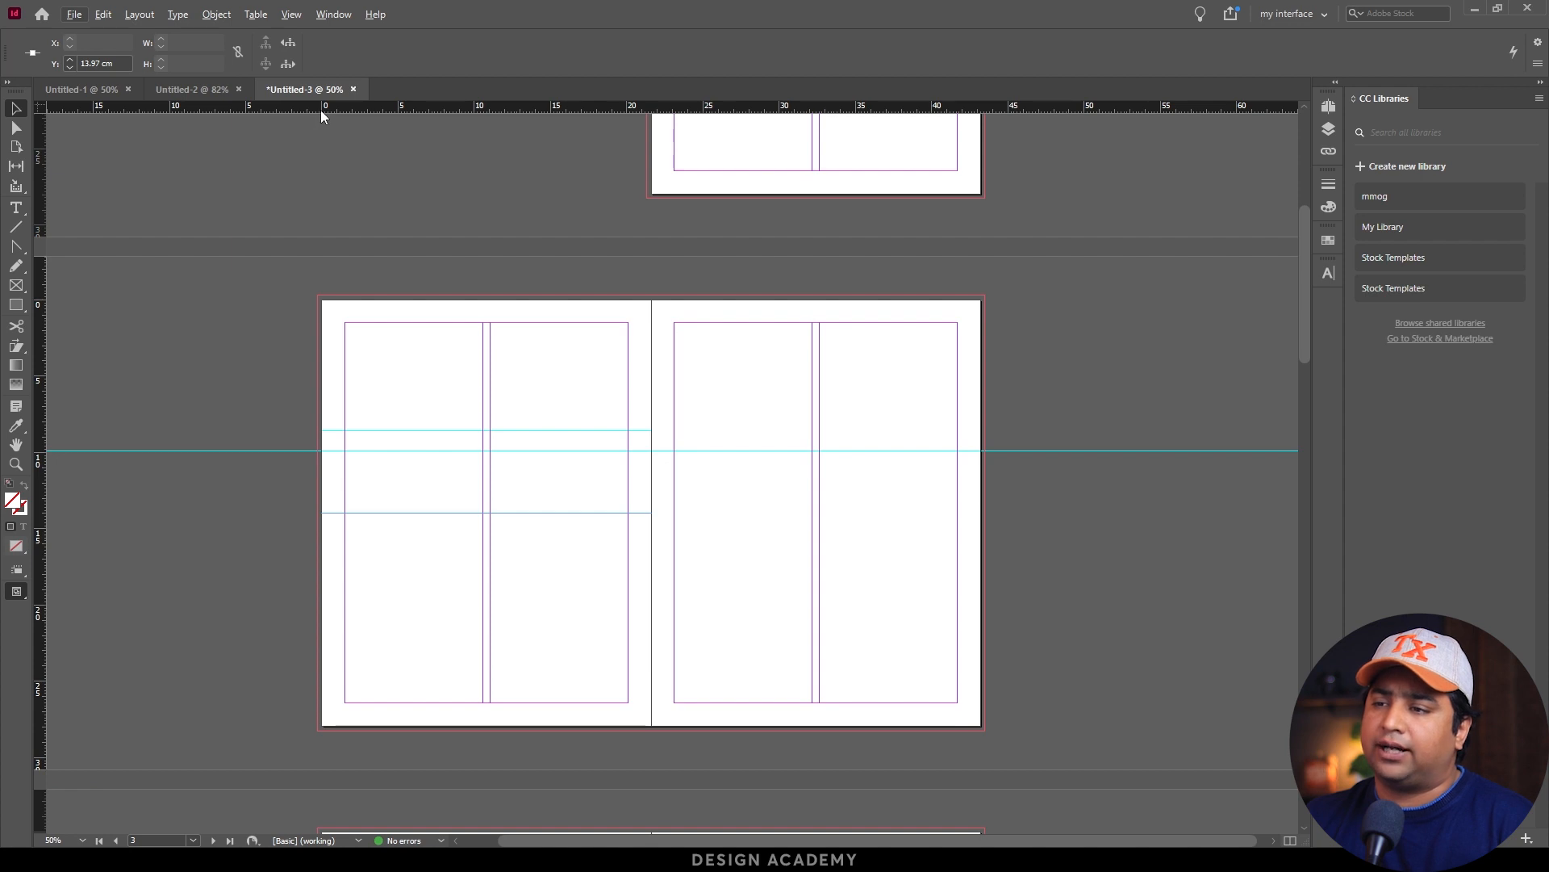
Step: Move the ruler zero point away from the spread's corner, and reset it to its default origin
{"action": "left_click_drag", "start_coordinate": [48, 108], "coordinate": [278, 230]}
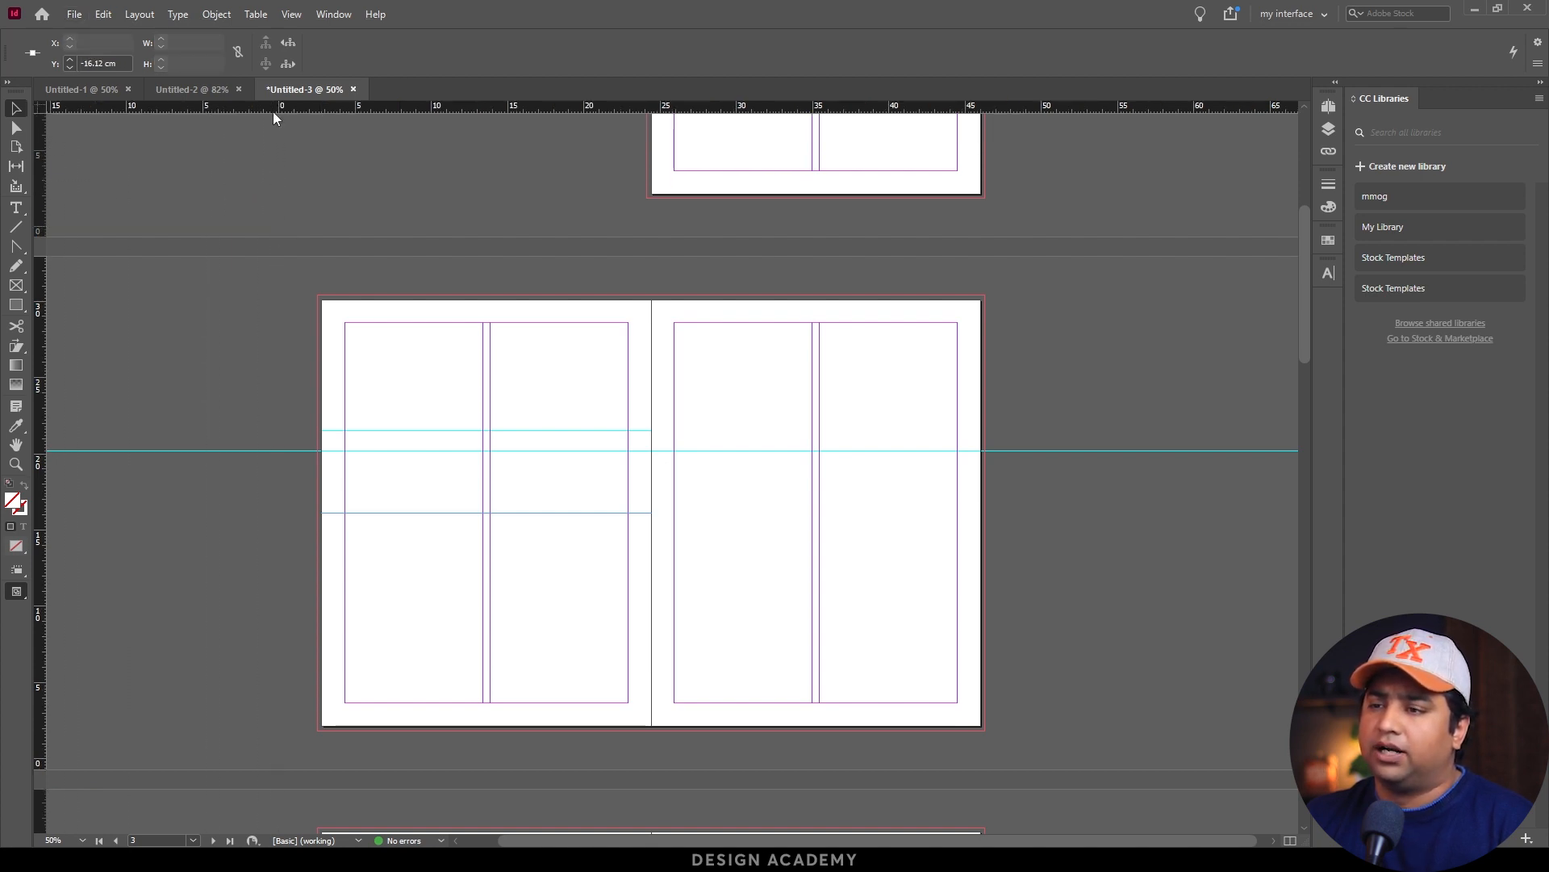
{"action": "double_click", "coordinate": [42, 112]}
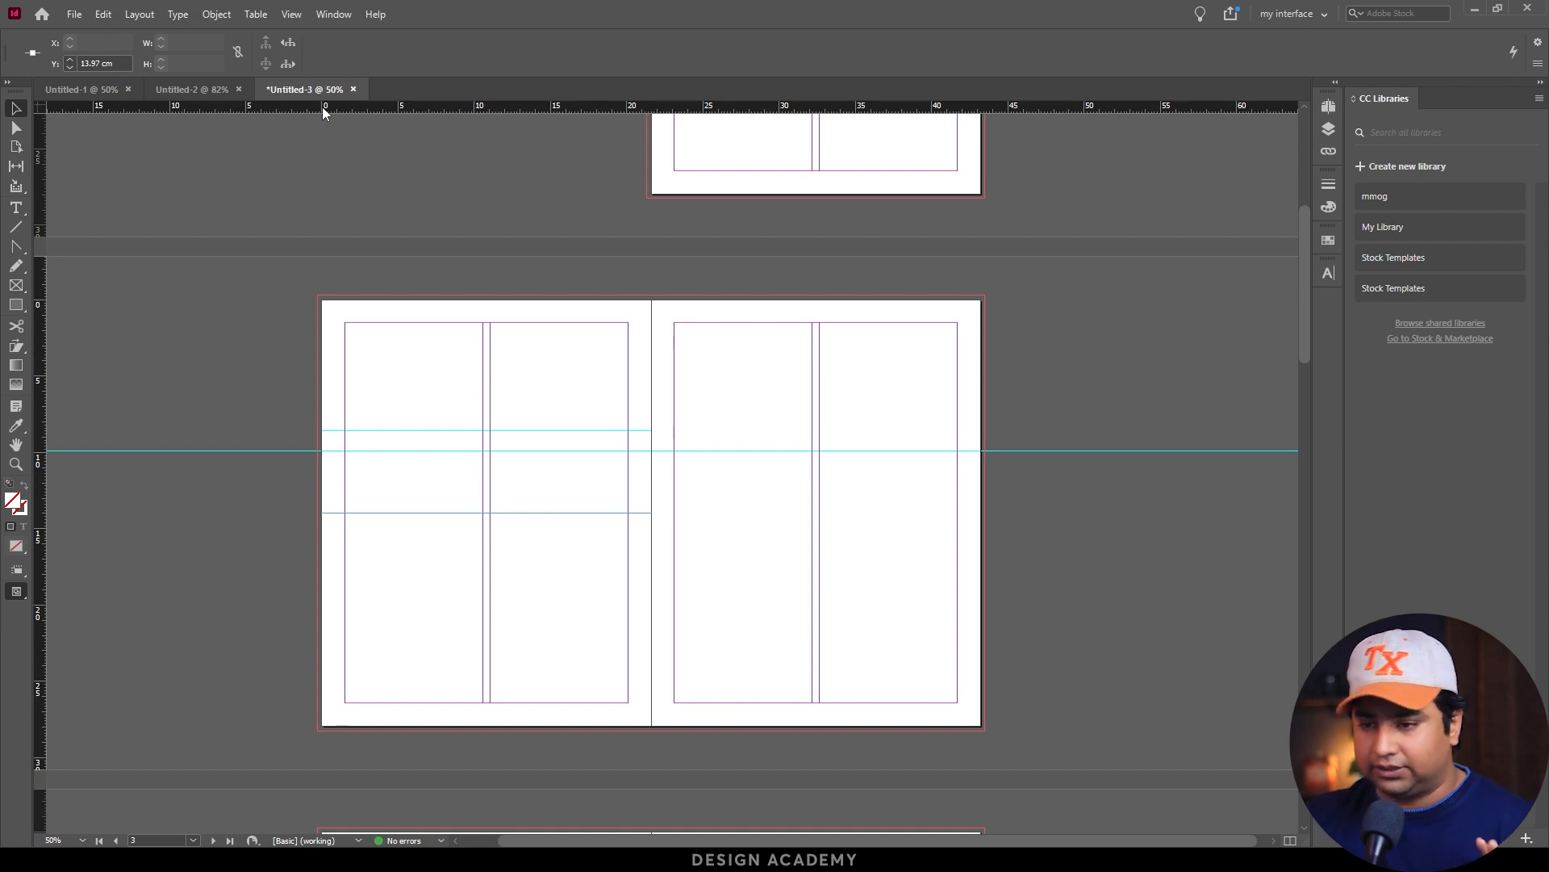
Step: View the spread in Preview screen mode, and switch to Bleed mode
{"action": "left_click", "coordinate": [16, 595]}
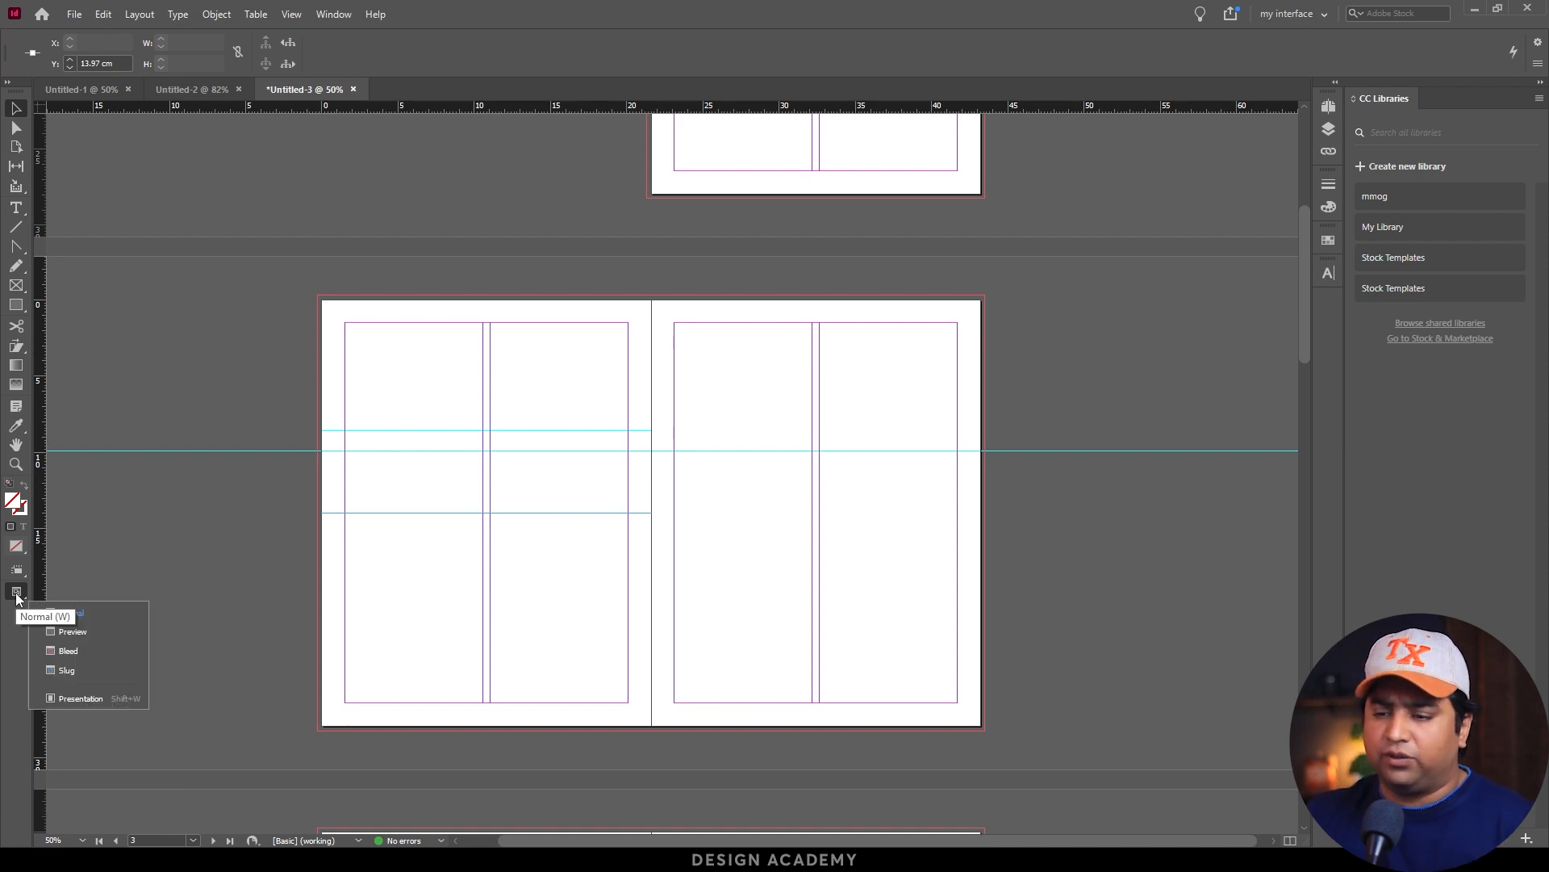
{"action": "left_click", "coordinate": [98, 634]}
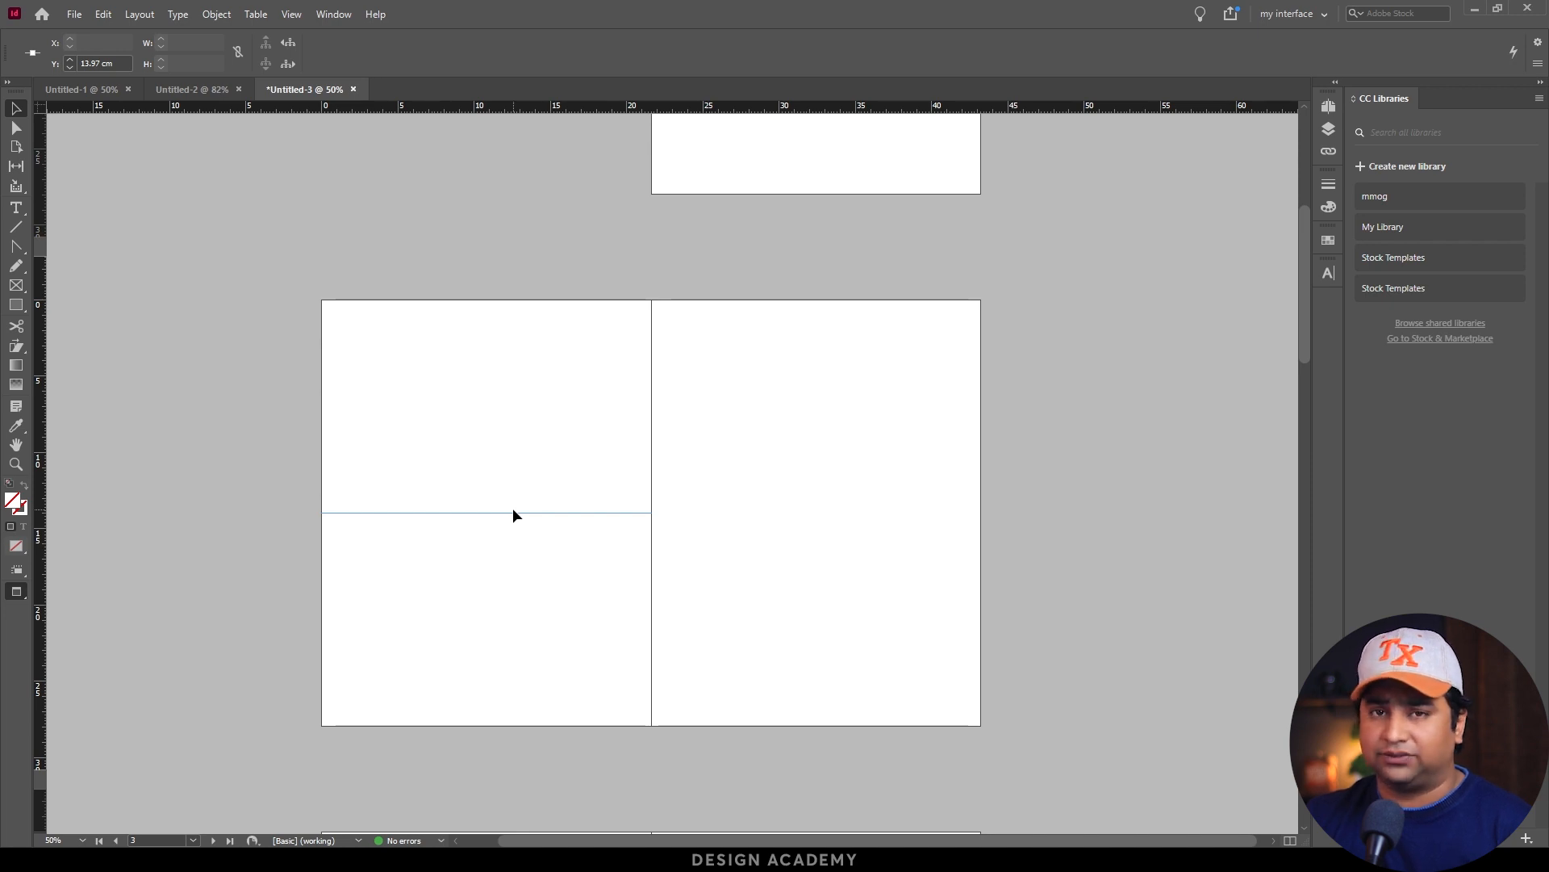
{"action": "left_click", "coordinate": [17, 594]}
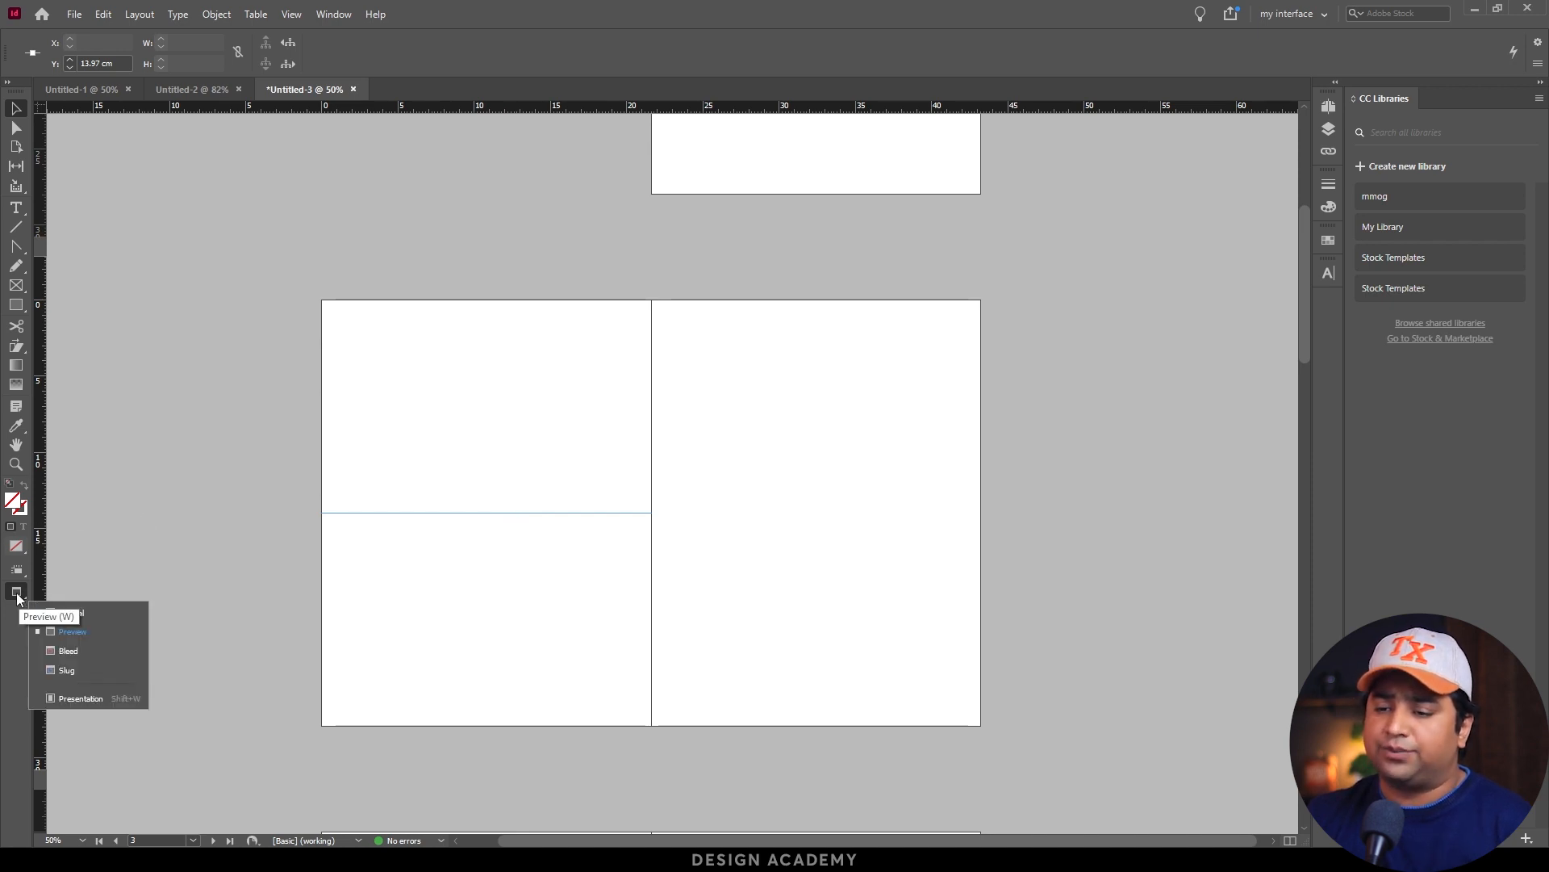
{"action": "left_click", "coordinate": [80, 653]}
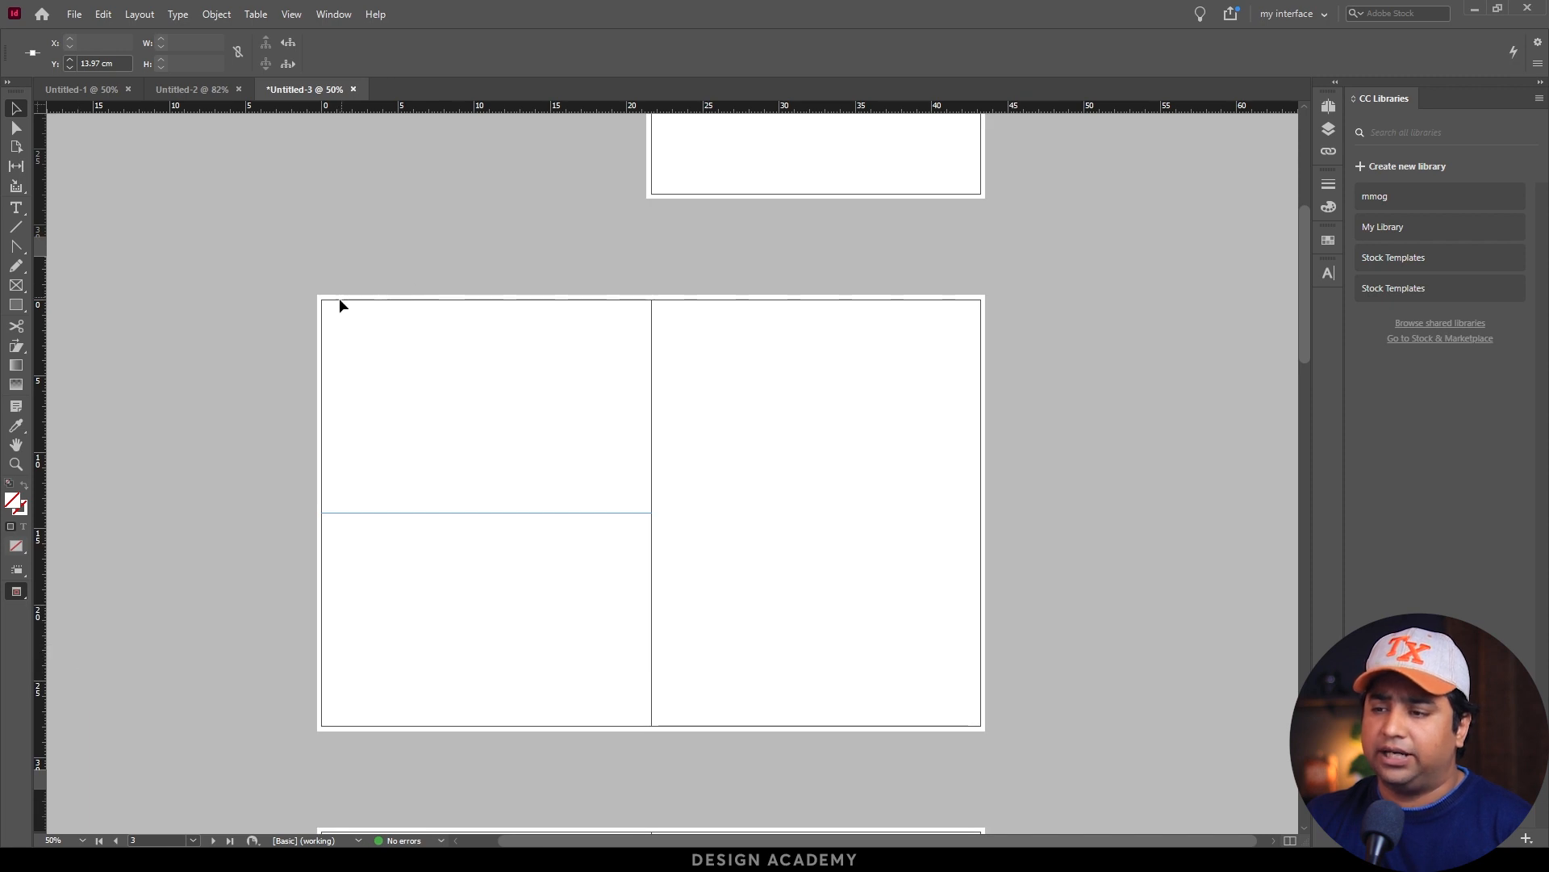
Step: Switch the document back to Normal screen mode and bring page 1 into view at 125% zoom
{"action": "left_click", "coordinate": [18, 594]}
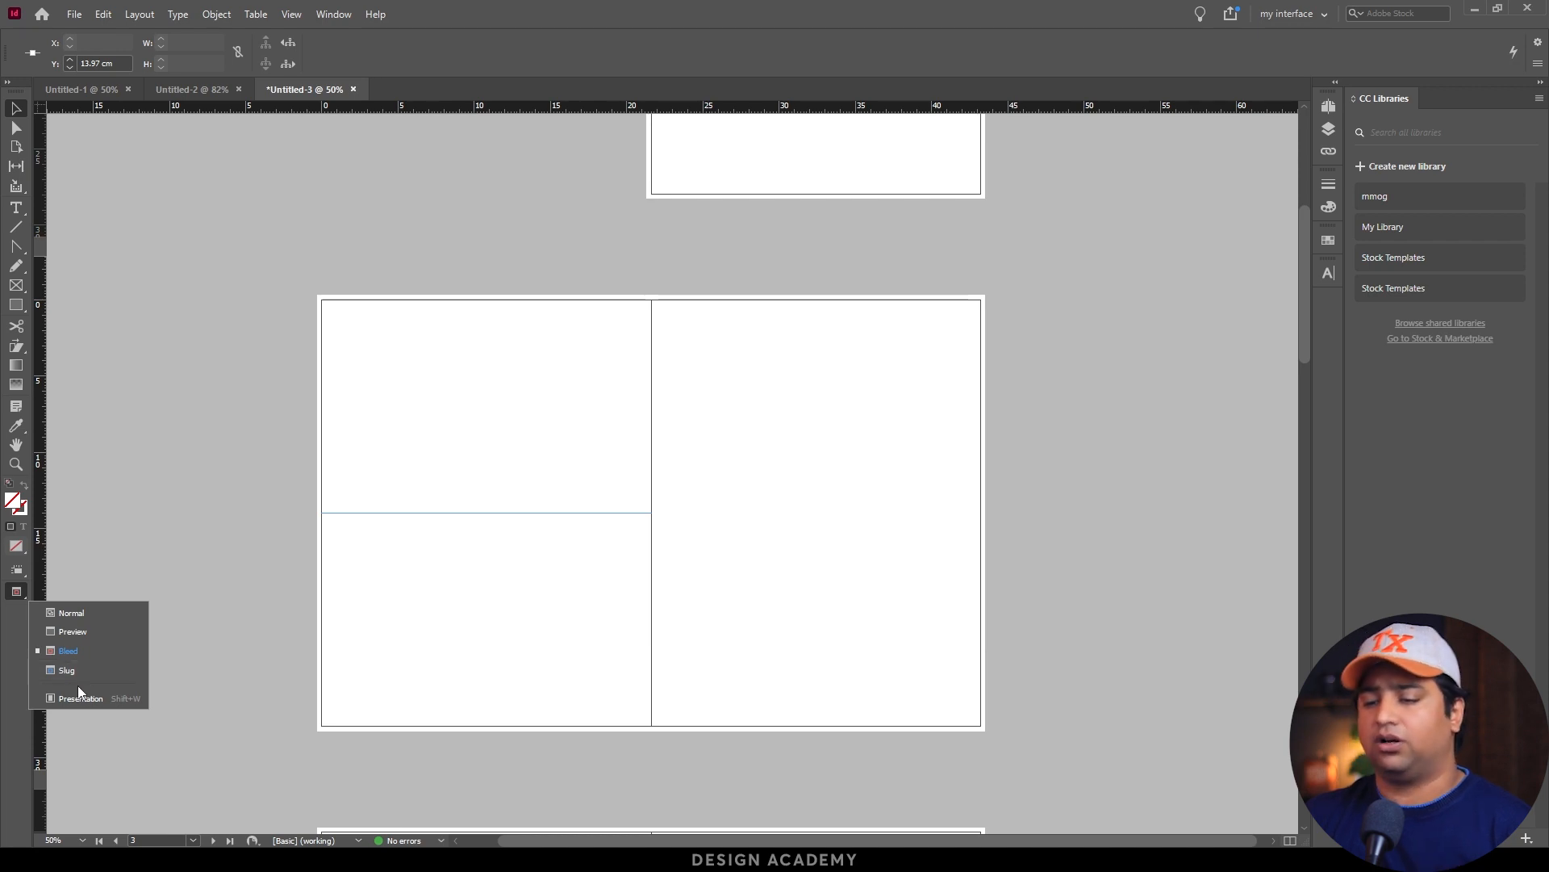
{"action": "left_click", "coordinate": [79, 615]}
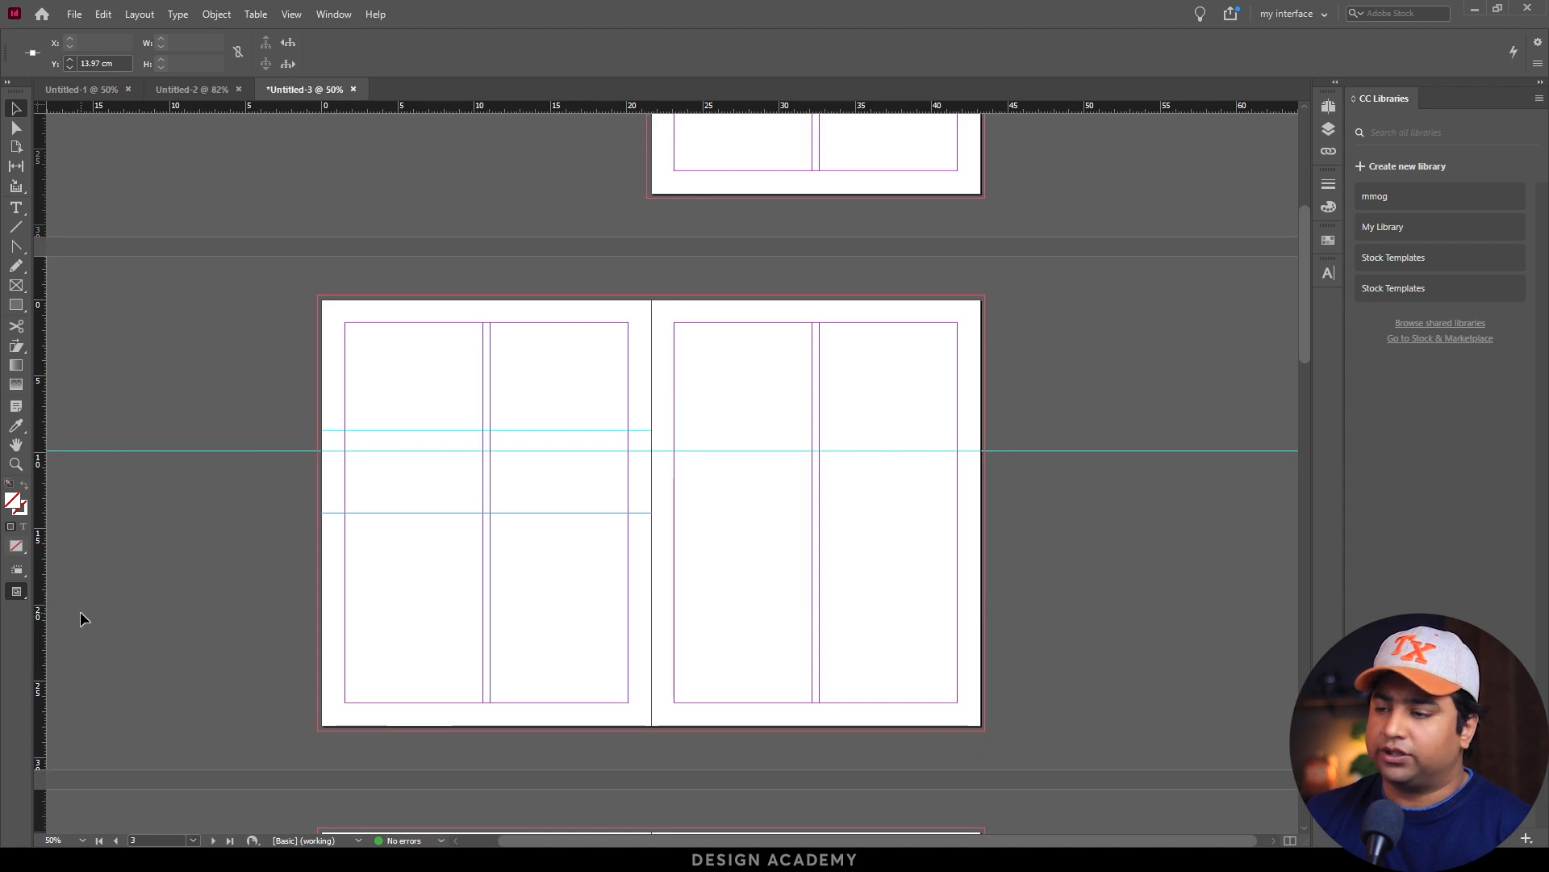
{"action": "key", "text": "ctrl+equal"}
{"action": "key", "text": "ctrl+equal"}
{"action": "key", "text": "ctrl+equal"}
{"action": "key", "text": "space"}
{"action": "left_click_drag", "start_coordinate": [748, 325], "coordinate": [451, 438]}
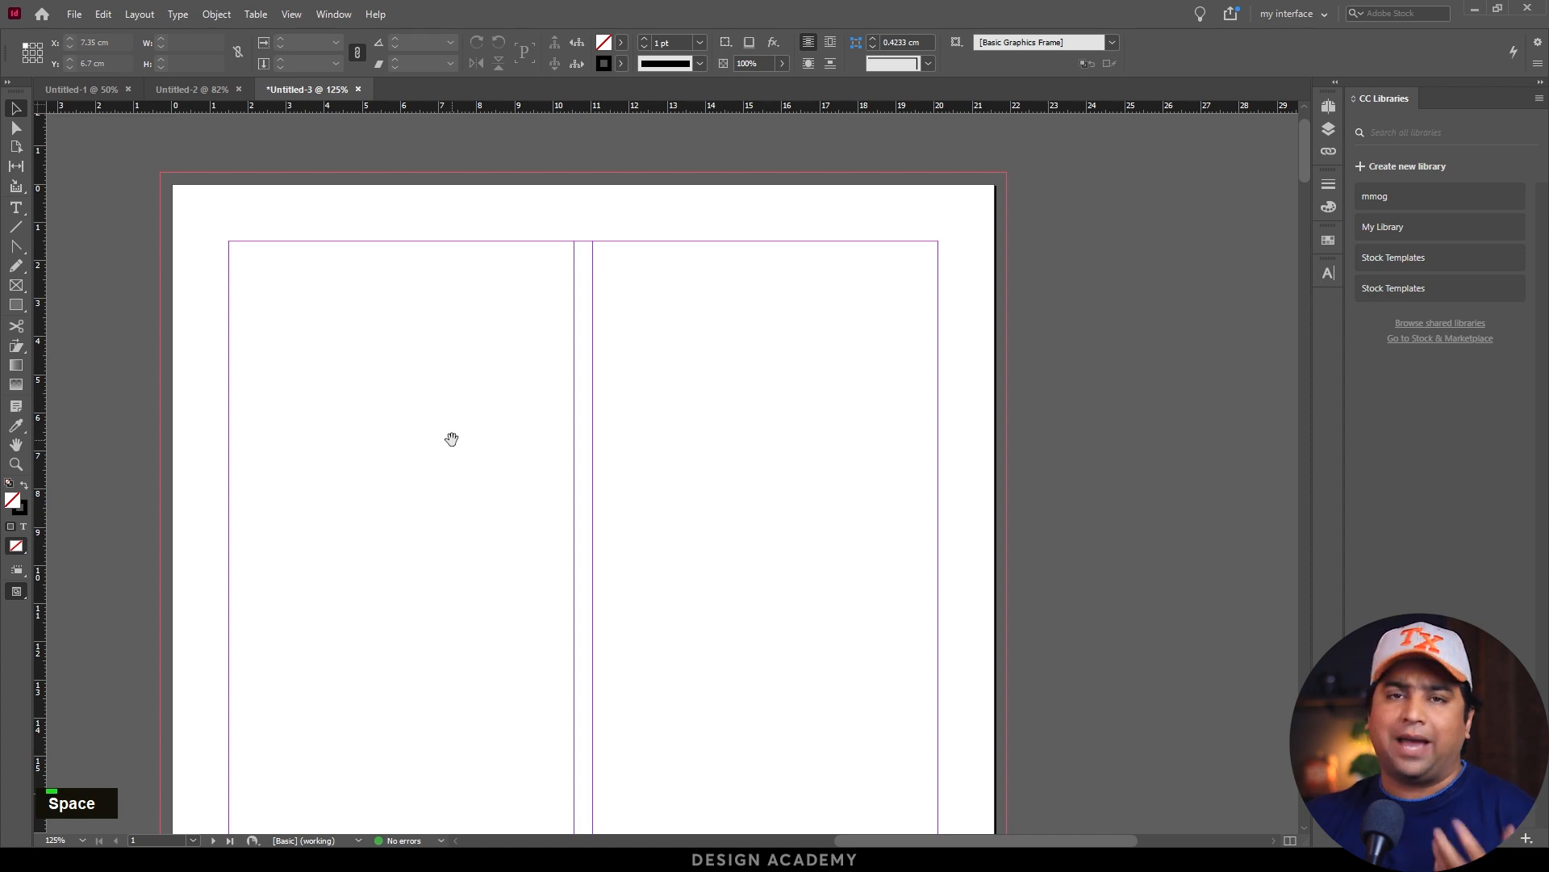
Step: Show the Properties panel for the document, leaving nothing selected and its settings unchanged
{"action": "left_click", "coordinate": [329, 14]}
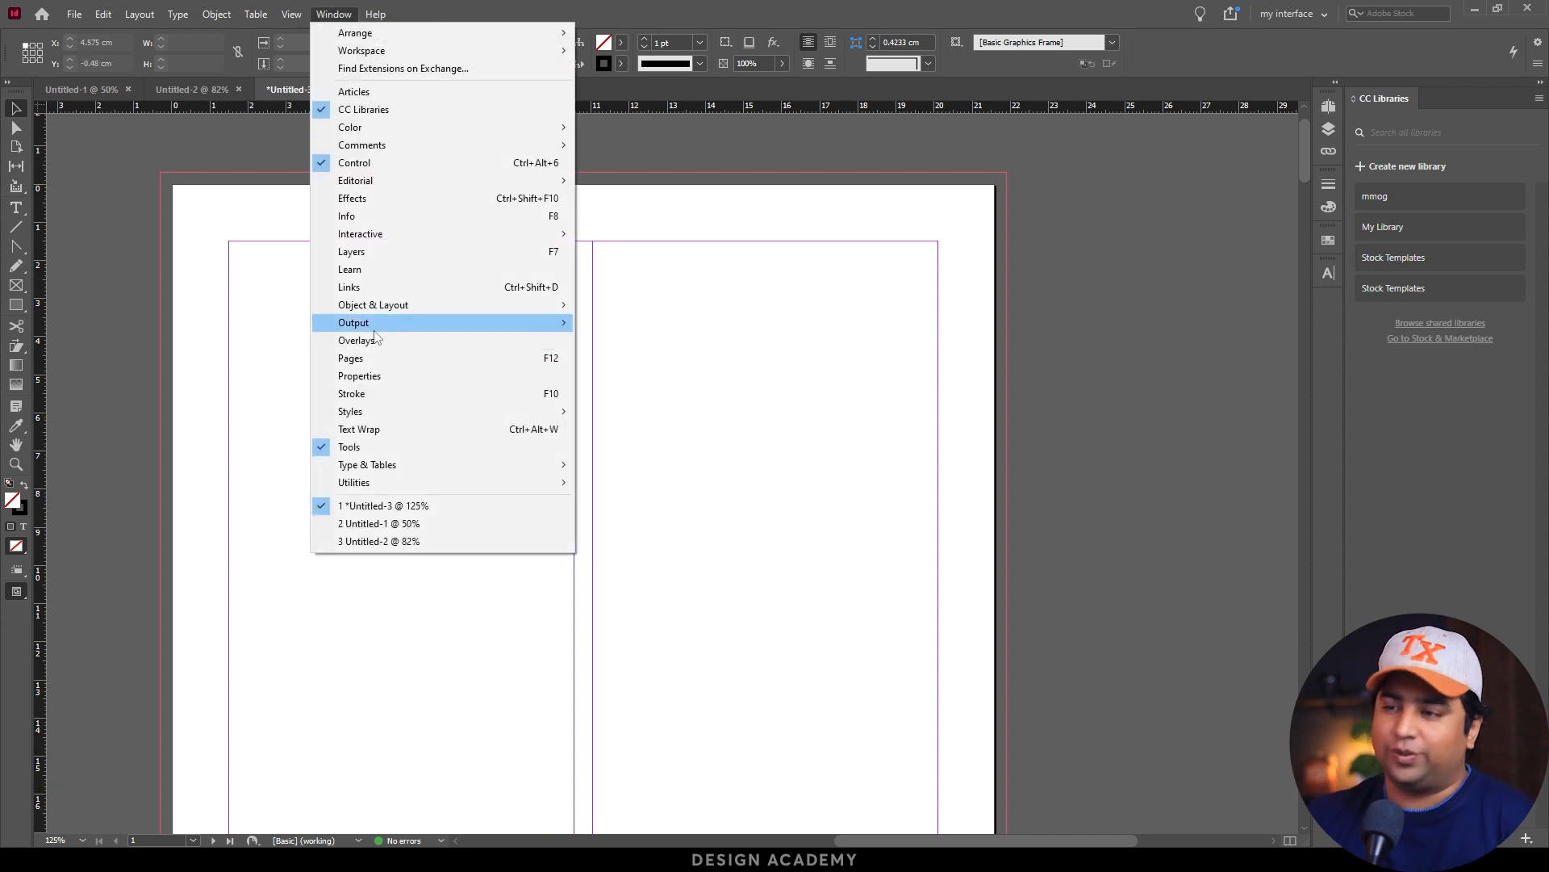
{"action": "mouse_move", "coordinate": [374, 326]}
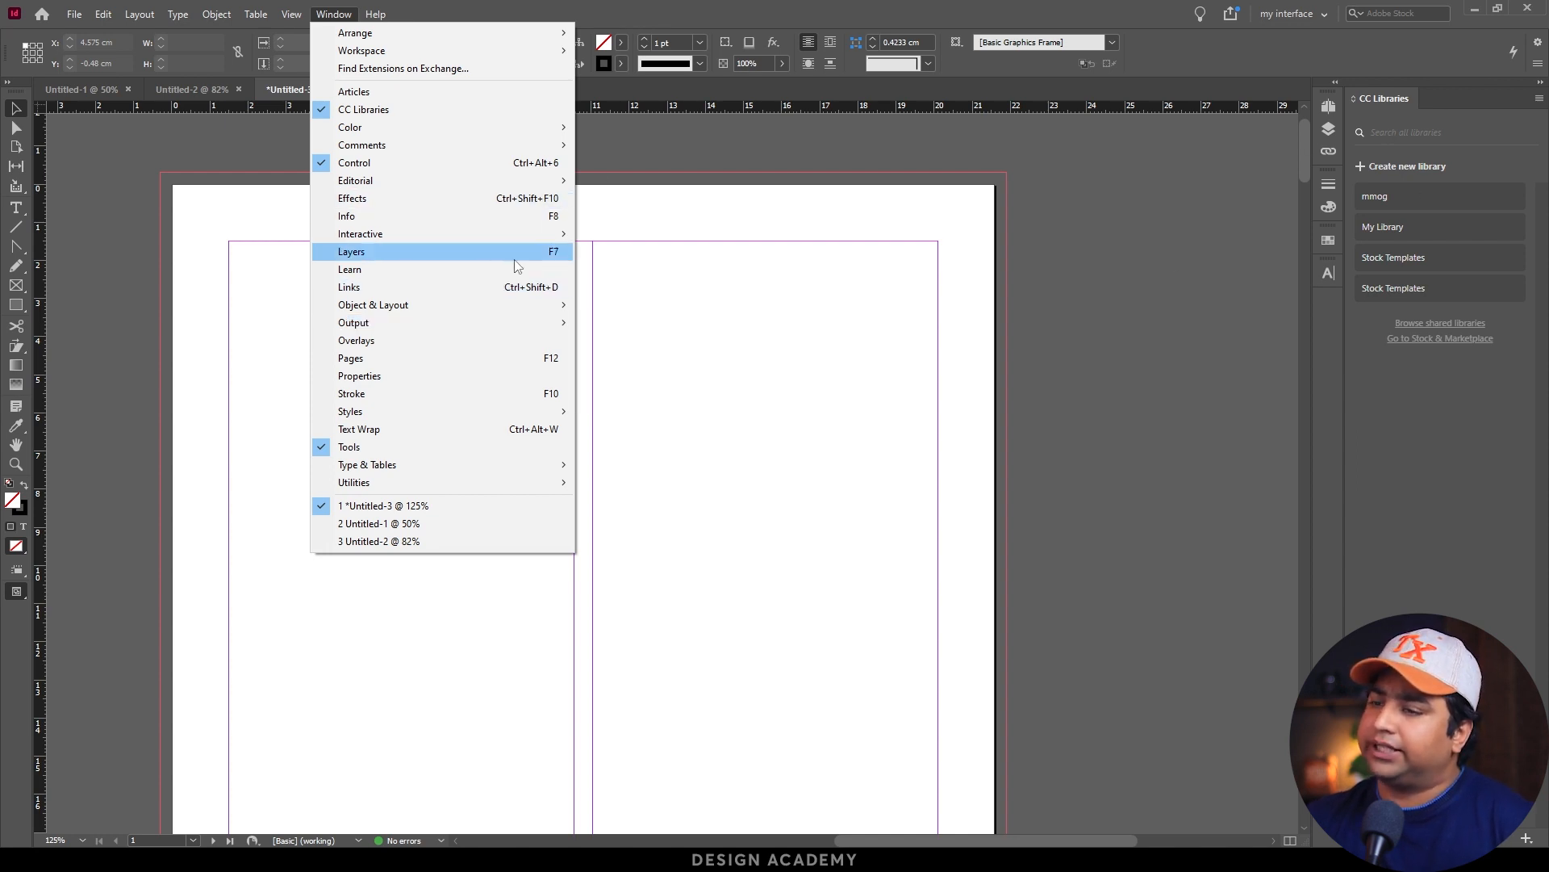
{"action": "left_click", "coordinate": [429, 378]}
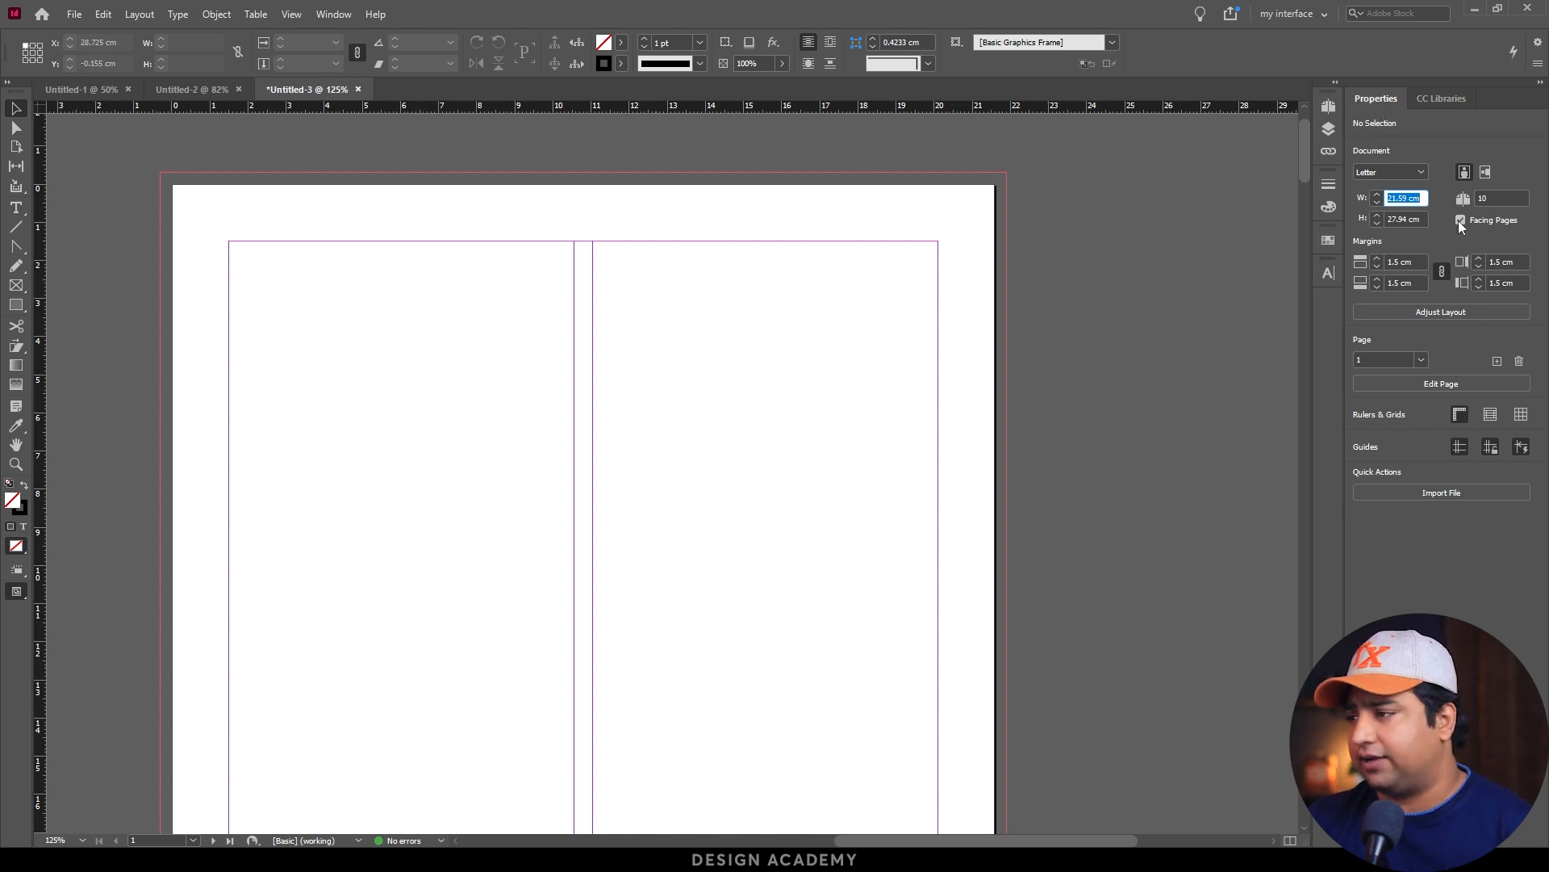
{"action": "left_click", "coordinate": [748, 331]}
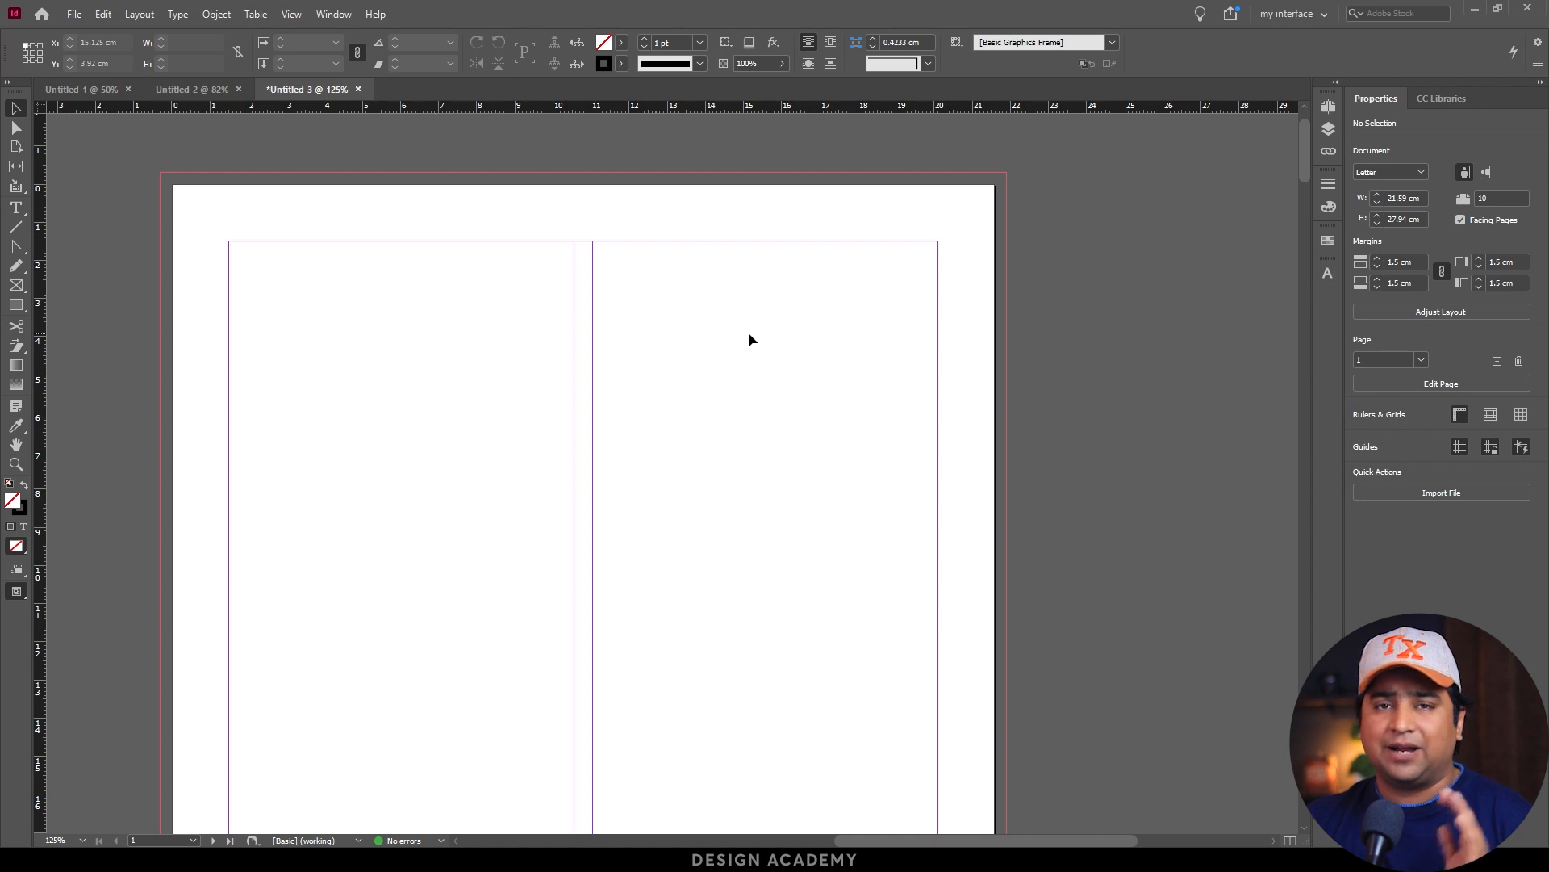